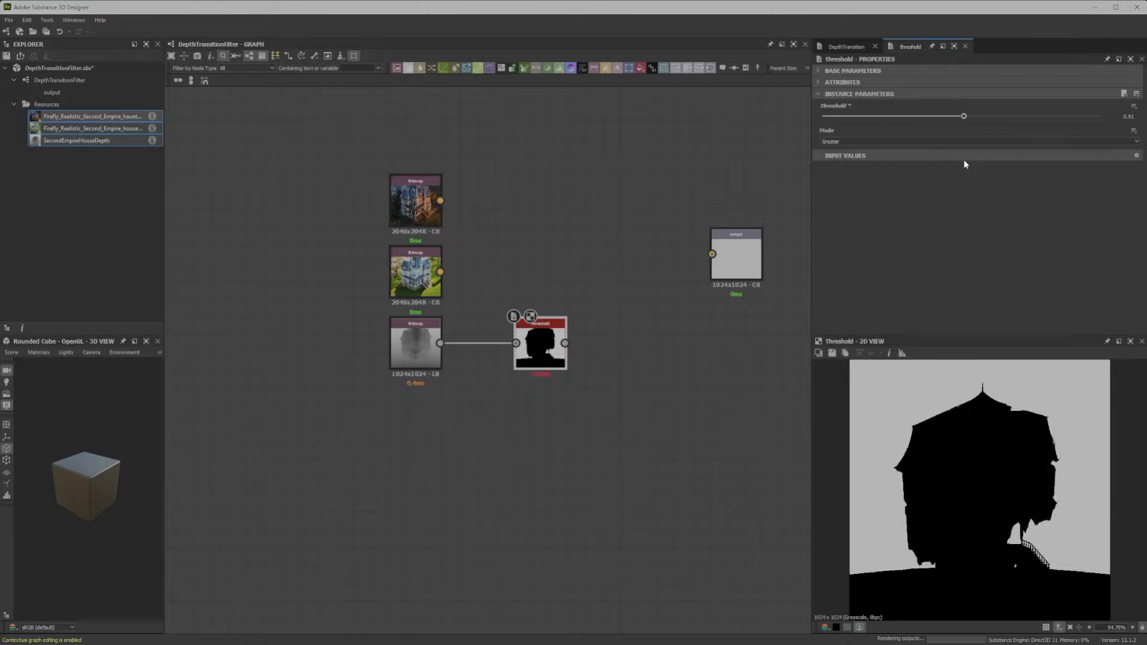
Step: Add a Blend node and connect the sunny house bitmap to its background and the haunted house bitmap to its foreground
{"action": "middle_click_drag", "start_coordinate": [581, 257], "coordinate": [547, 251]}
{"action": "left_click_drag", "start_coordinate": [296, 174], "coordinate": [542, 420]}
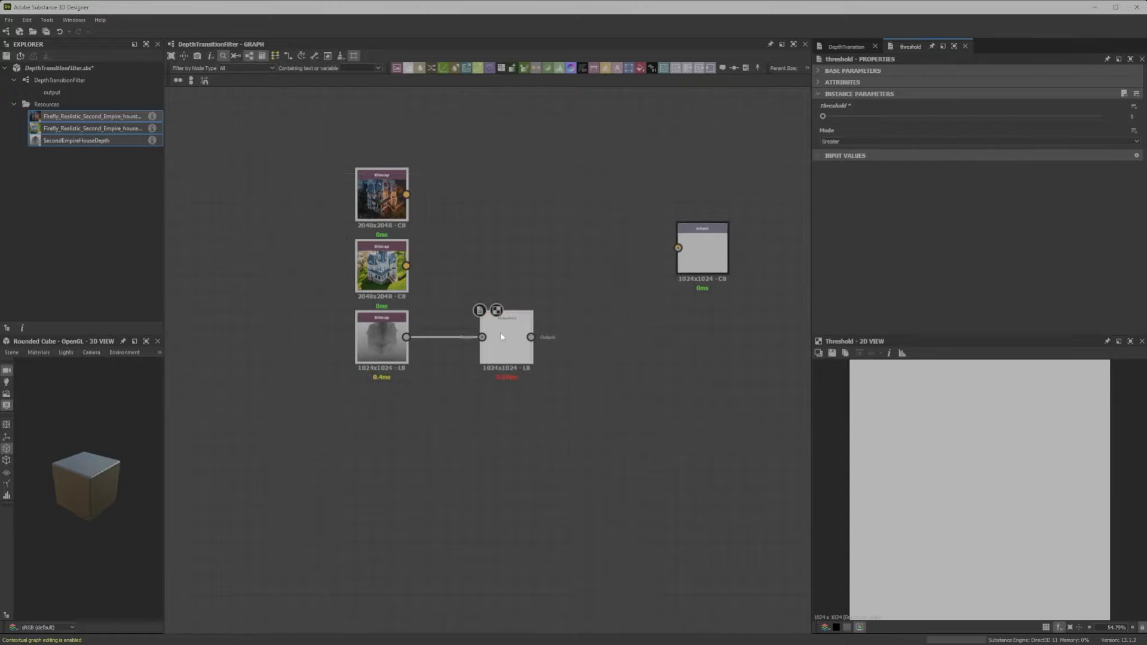
{"action": "left_click_drag", "start_coordinate": [502, 336], "coordinate": [392, 406]}
{"action": "left_click_drag", "start_coordinate": [237, 338], "coordinate": [449, 301]}
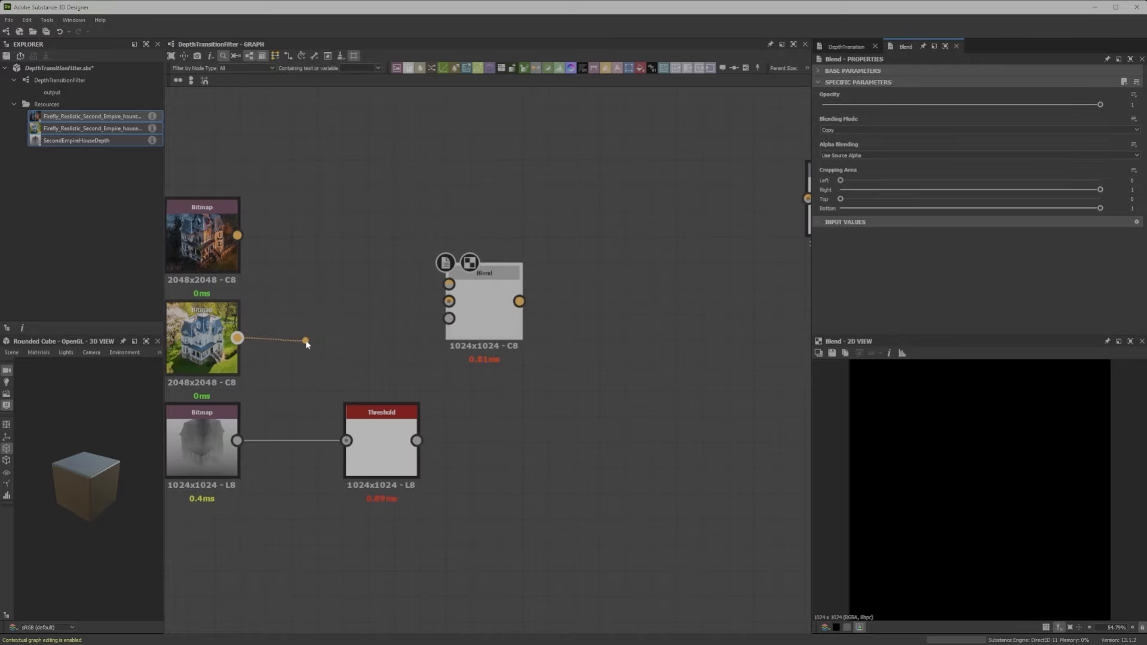
{"action": "left_click_drag", "start_coordinate": [237, 235], "coordinate": [449, 285]}
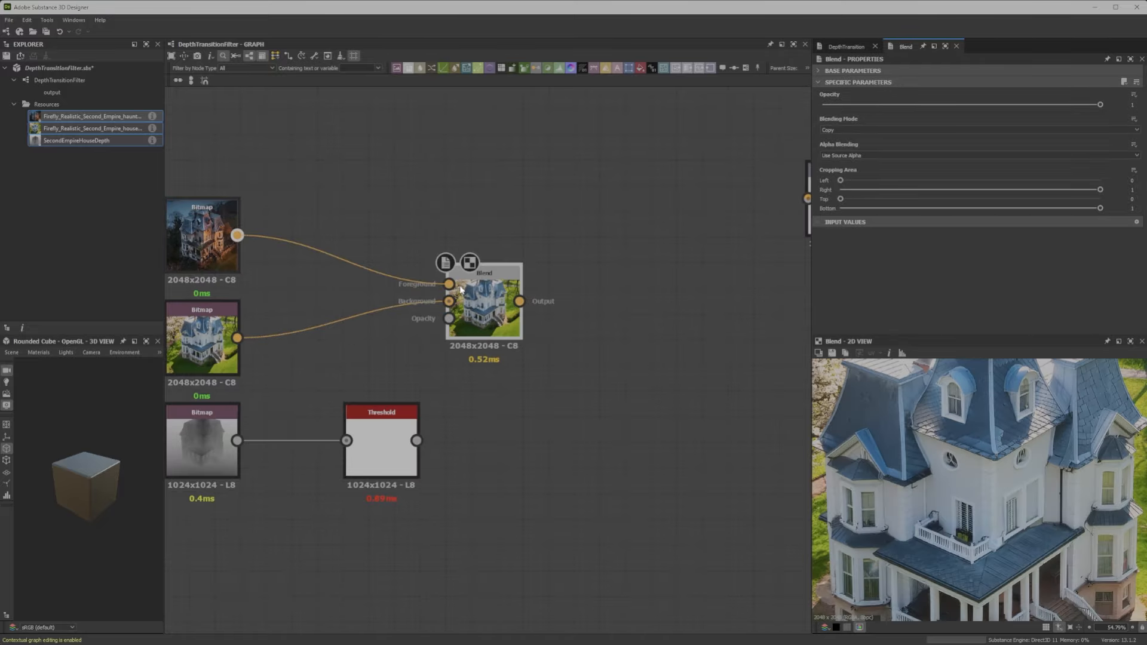
Step: Connect the Threshold node's output to the Blend node's opacity input
{"action": "scroll", "coordinate": [463, 295], "scroll_direction": "down", "scroll_amount": 3}
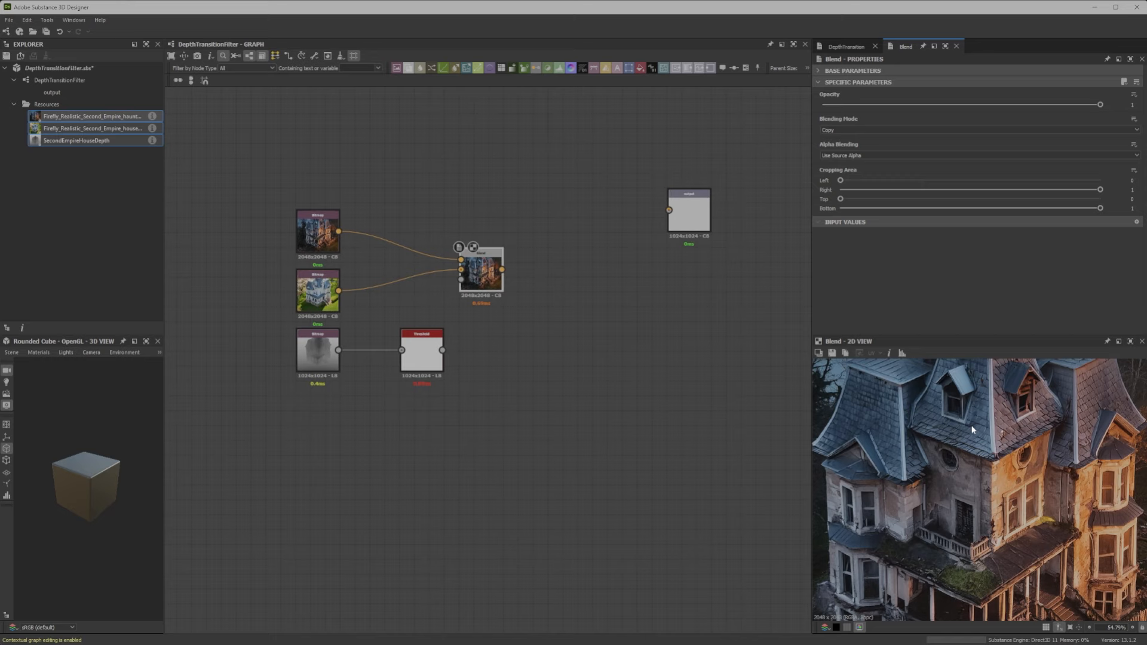
{"action": "key", "text": "f"}
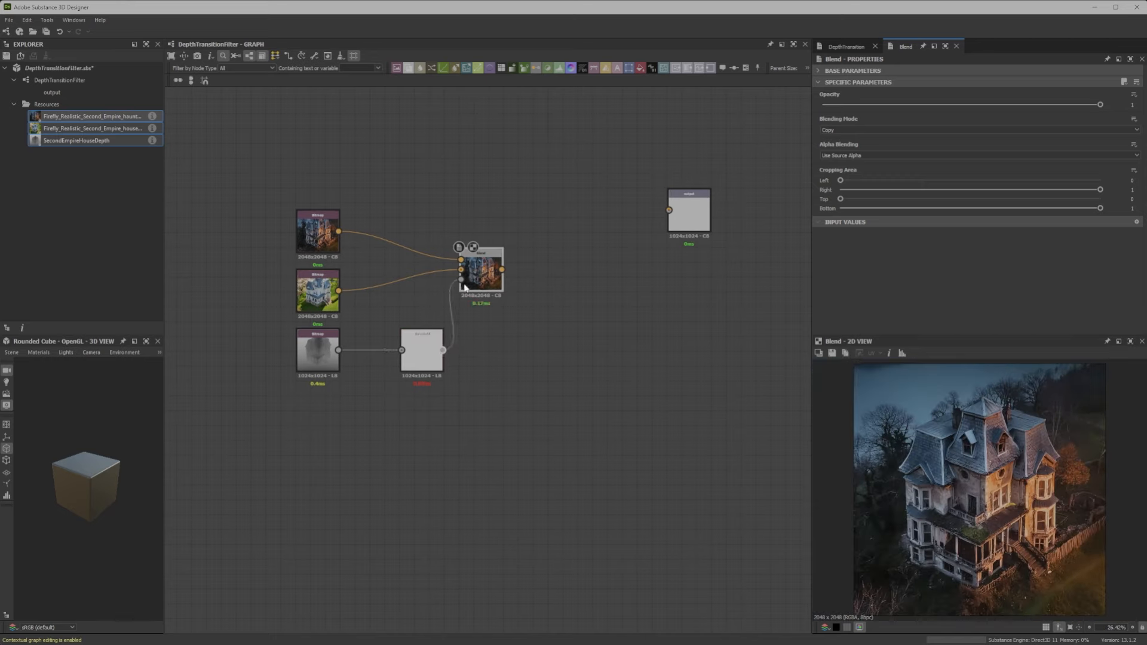
{"action": "left_click_drag", "start_coordinate": [465, 288], "coordinate": [462, 280]}
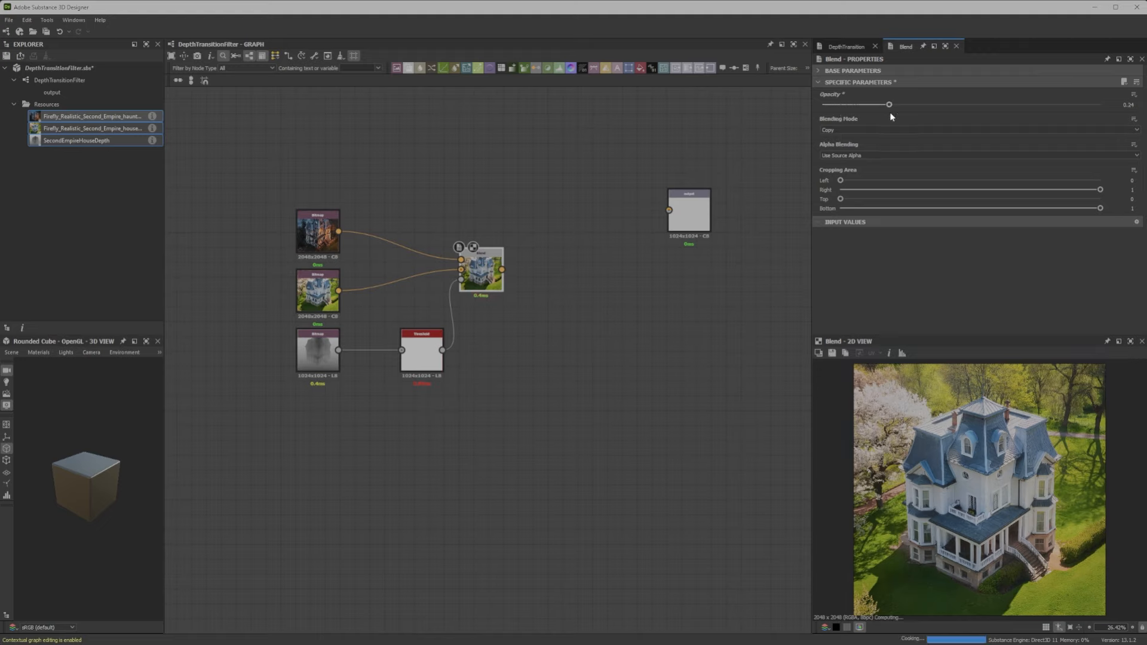
Step: Try different Blend opacity and Threshold values to preview the transition between the two house images
{"action": "mouse_move", "coordinate": [1100, 104]}
{"action": "left_mouse_down"}
{"action": "mouse_move", "coordinate": [836, 94]}
{"action": "mouse_move", "coordinate": [1101, 105]}
{"action": "left_mouse_up"}
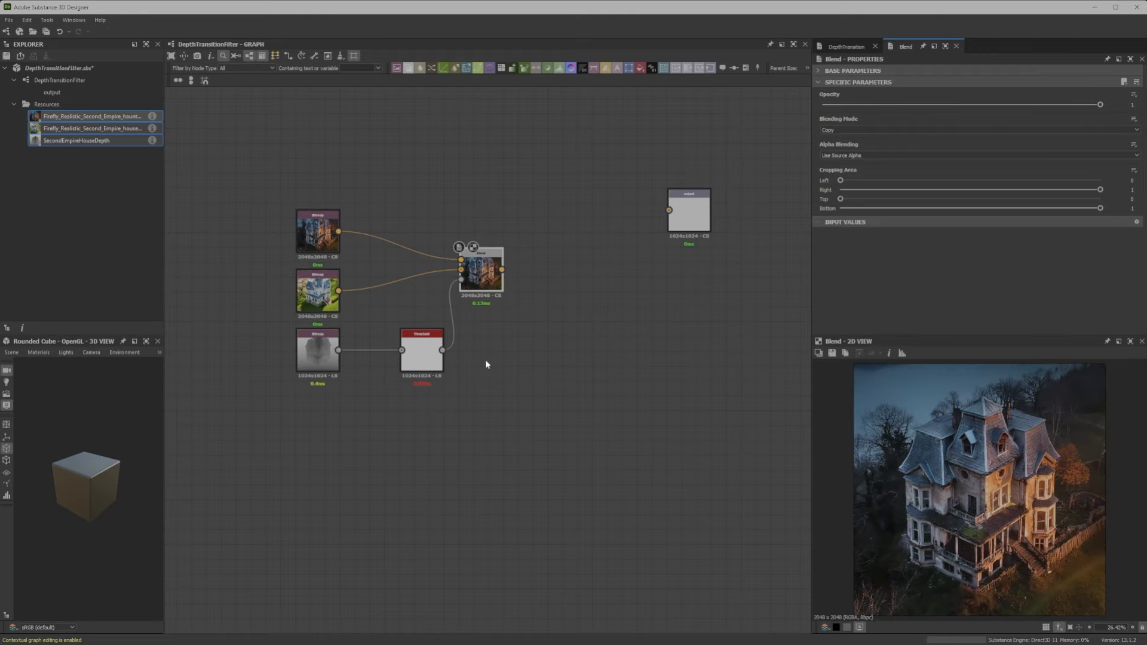
{"action": "left_click", "coordinate": [419, 357]}
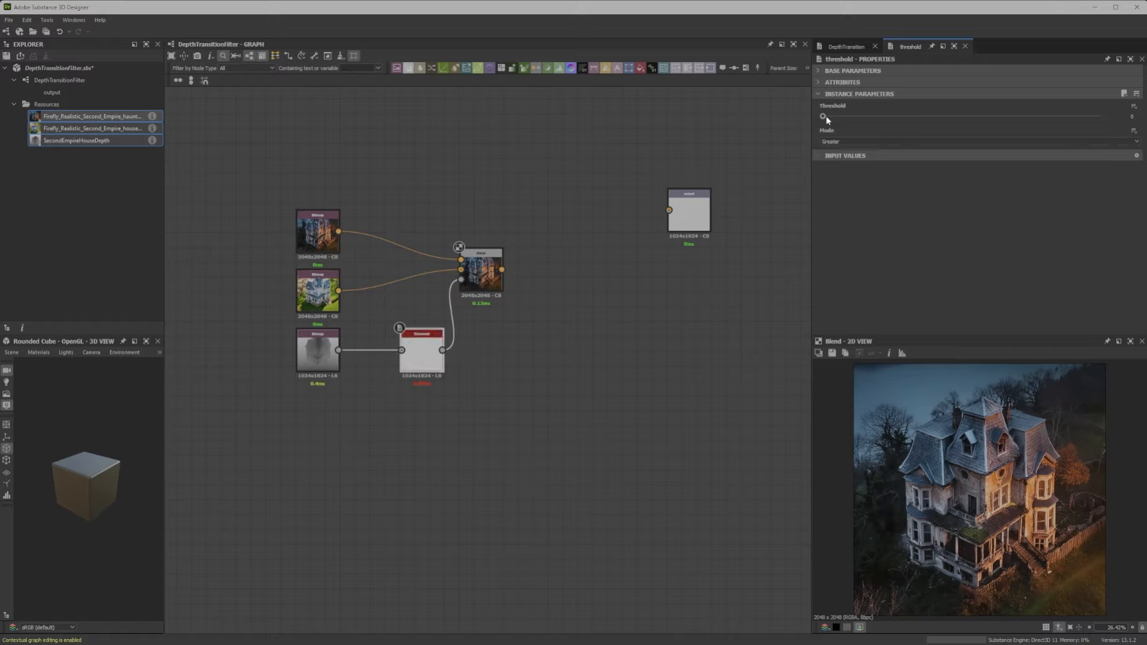
{"action": "left_click_drag", "start_coordinate": [824, 116], "coordinate": [836, 173]}
Step: Move the depth bitmap and Threshold nodes below the house bitmaps, and swap the Blend node's foreground and background connections
{"action": "middle_click_drag", "start_coordinate": [462, 366], "coordinate": [455, 205]}
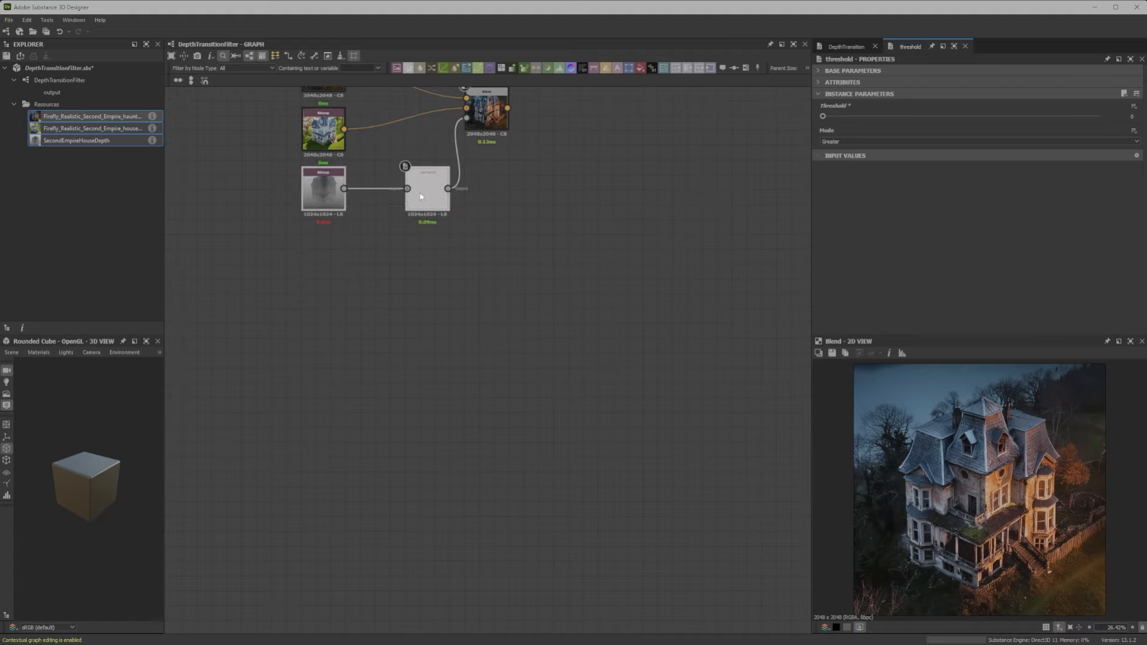
{"action": "left_click_drag", "start_coordinate": [420, 196], "coordinate": [413, 347]}
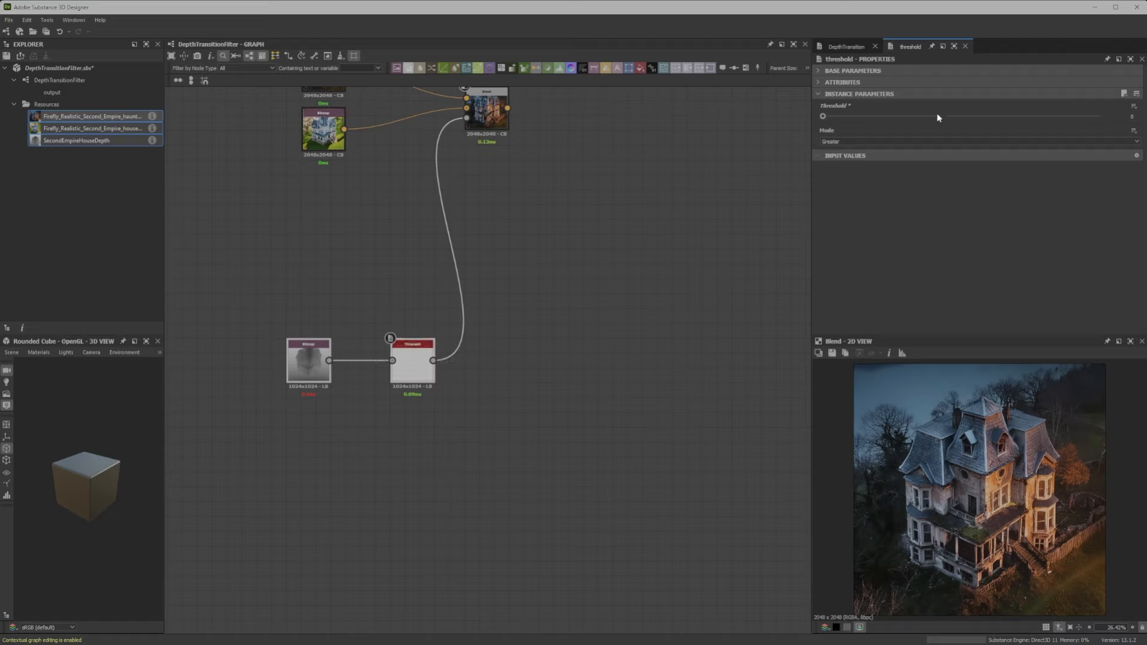
{"action": "left_click_drag", "start_coordinate": [824, 117], "coordinate": [770, 118]}
{"action": "middle_click_drag", "start_coordinate": [604, 161], "coordinate": [668, 352]}
{"action": "left_click_drag", "start_coordinate": [449, 230], "coordinate": [483, 365]}
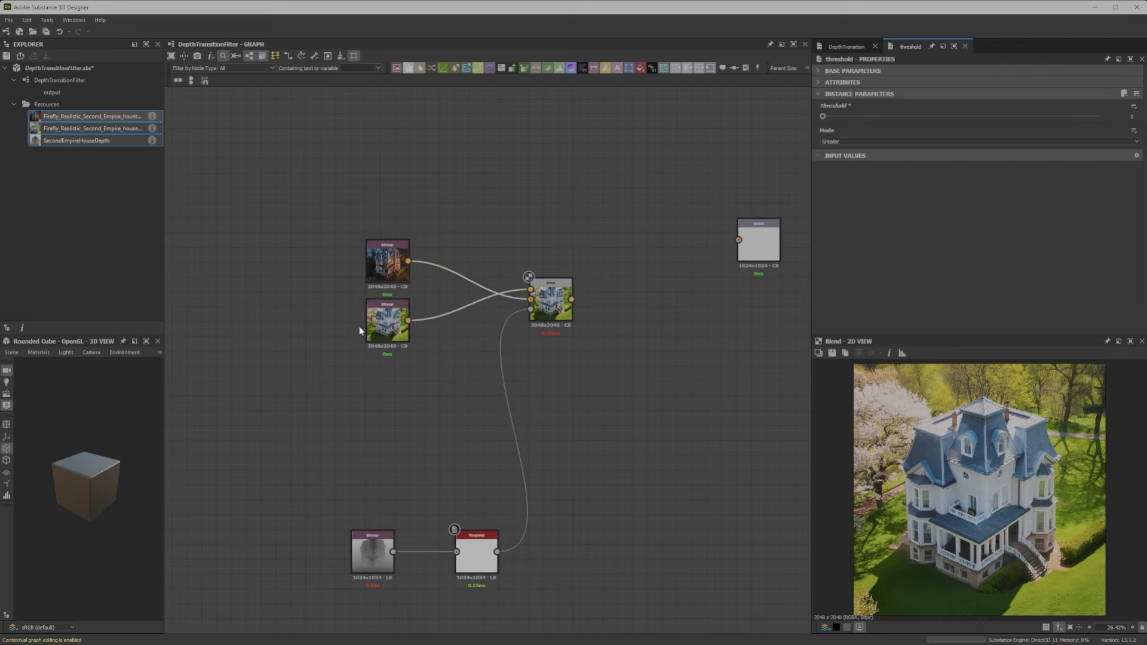
Step: Rearrange the two house bitmaps so the sunny one sits above the haunted one, in line with the Blend inputs
{"action": "left_click_drag", "start_coordinate": [385, 326], "coordinate": [385, 215]}
{"action": "left_click_drag", "start_coordinate": [383, 272], "coordinate": [391, 325]}
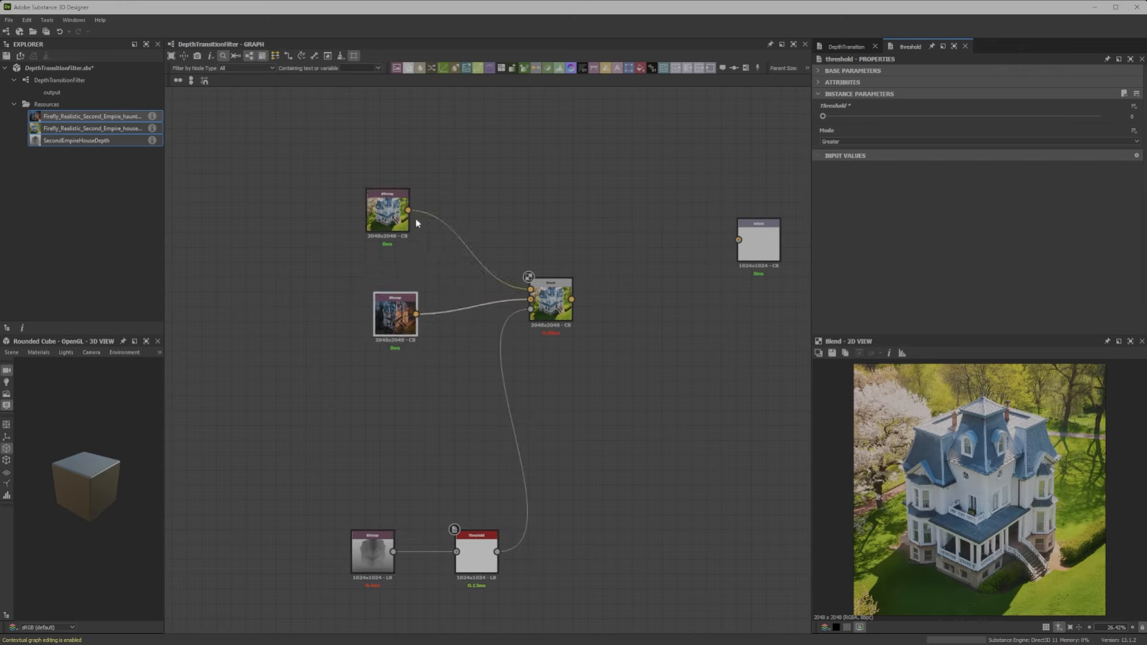
{"action": "left_click_drag", "start_coordinate": [399, 209], "coordinate": [400, 354]}
{"action": "left_click_drag", "start_coordinate": [399, 315], "coordinate": [383, 255]}
{"action": "left_click_drag", "start_coordinate": [383, 345], "coordinate": [366, 201]}
{"action": "left_click_drag", "start_coordinate": [376, 256], "coordinate": [370, 300]}
{"action": "left_click_drag", "start_coordinate": [366, 219], "coordinate": [367, 236]}
Step: Set the Threshold node's threshold to 0.43
{"action": "left_click_drag", "start_coordinate": [823, 116], "coordinate": [943, 142]}
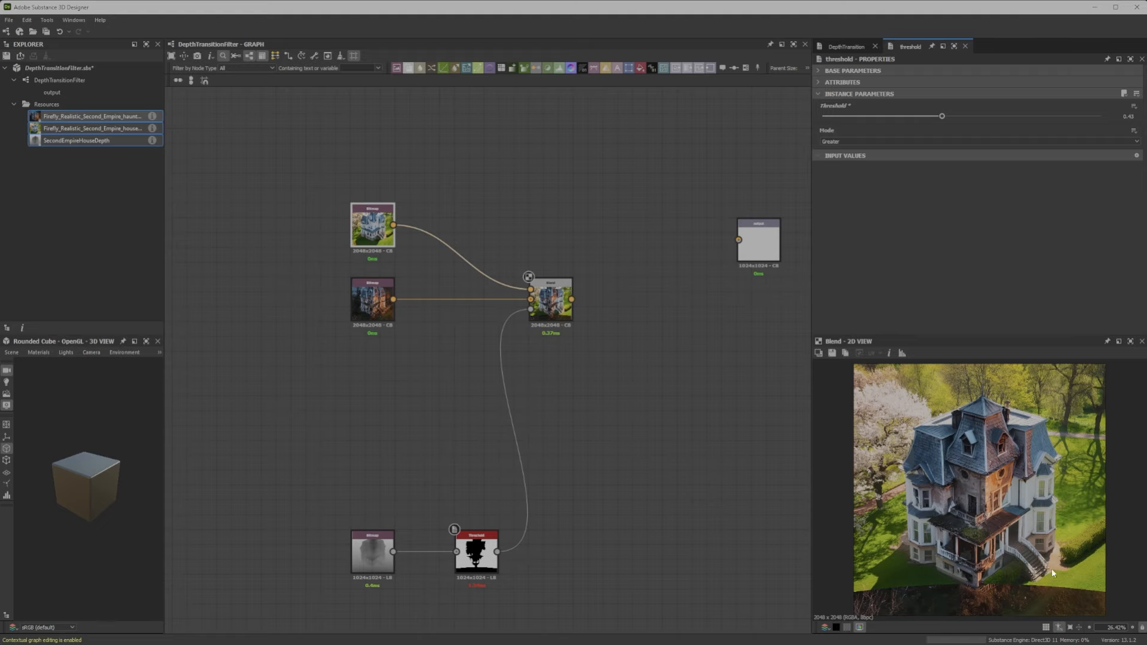
Step: Add a Histogram Select node above the Threshold and feed it from the depth bitmap's output
{"action": "middle_click_drag", "start_coordinate": [566, 490], "coordinate": [594, 446]}
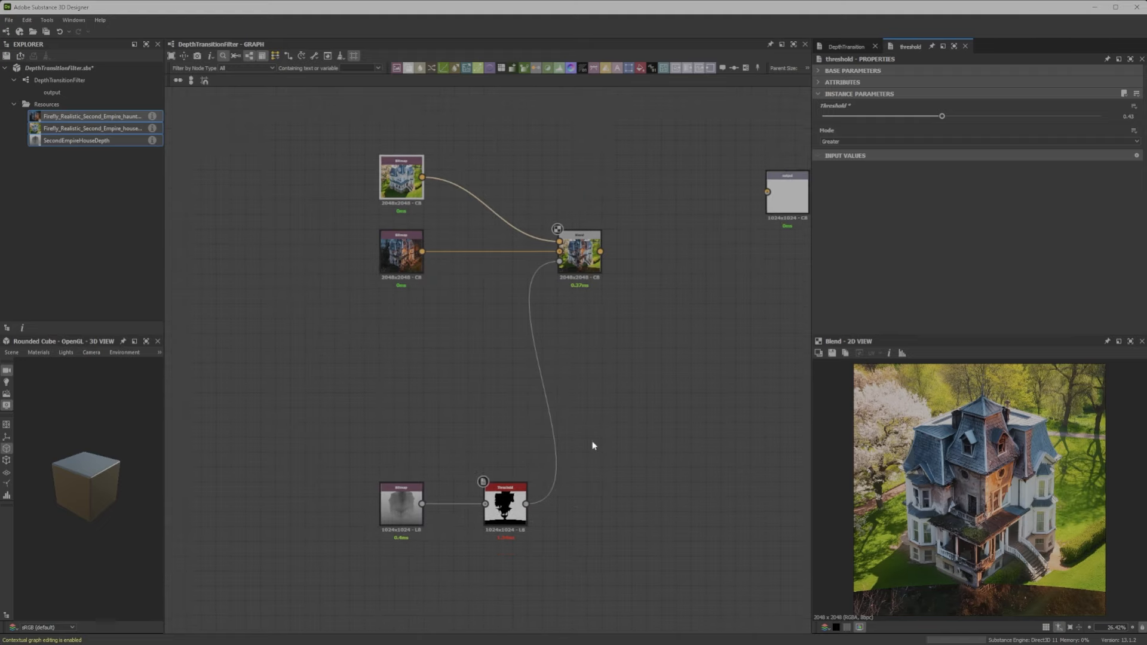
{"action": "scroll", "coordinate": [574, 463], "scroll_direction": "up", "scroll_amount": 3}
{"action": "scroll", "coordinate": [557, 456], "scroll_direction": "down", "scroll_amount": 3}
{"action": "middle_click_drag", "start_coordinate": [496, 462], "coordinate": [608, 409]}
{"action": "scroll", "coordinate": [652, 422], "scroll_direction": "up", "scroll_amount": 3}
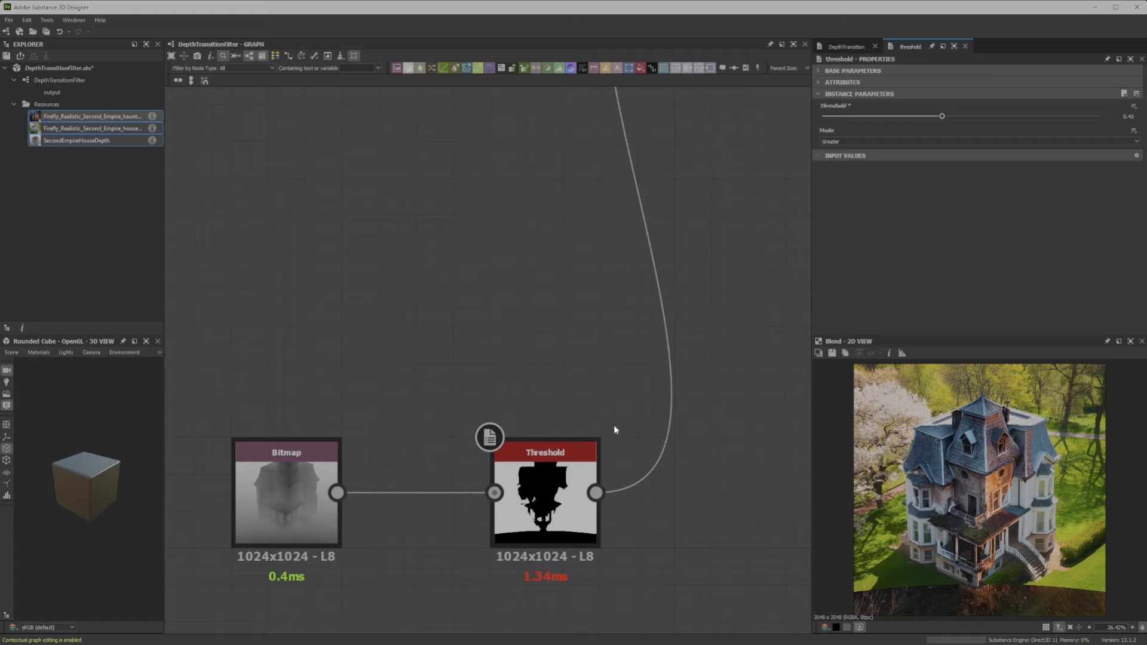
{"action": "middle_click_drag", "start_coordinate": [522, 328], "coordinate": [584, 327]}
{"action": "key", "text": "space"}
{"action": "type", "text": "hist"}
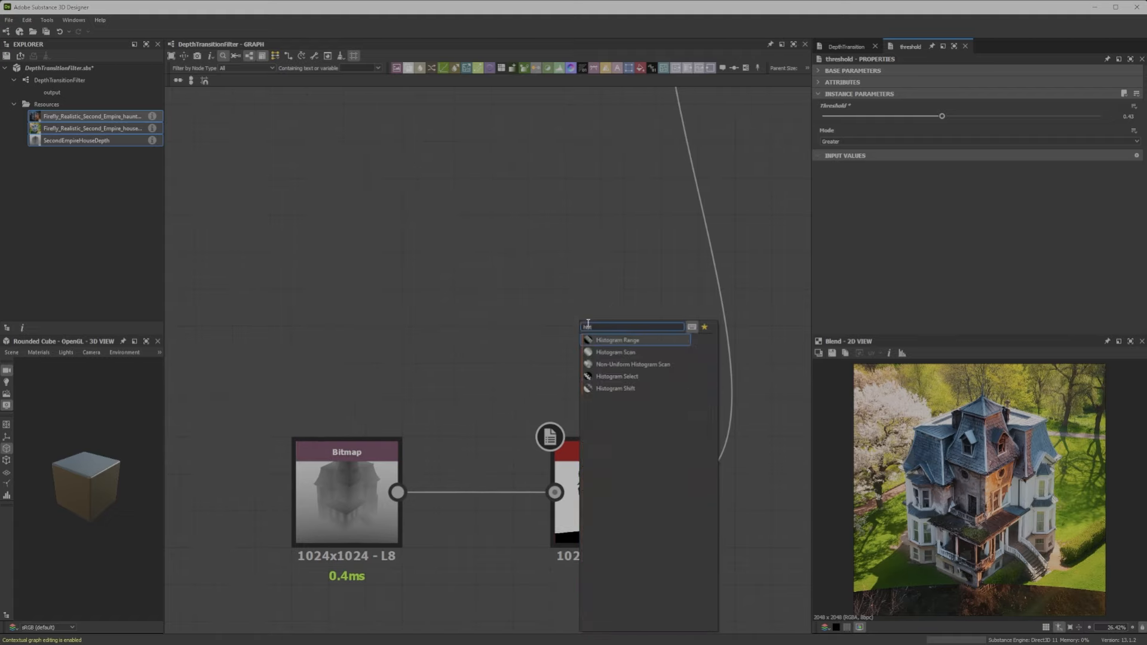
{"action": "left_click", "coordinate": [648, 377]}
{"action": "left_click_drag", "start_coordinate": [398, 492], "coordinate": [523, 311]}
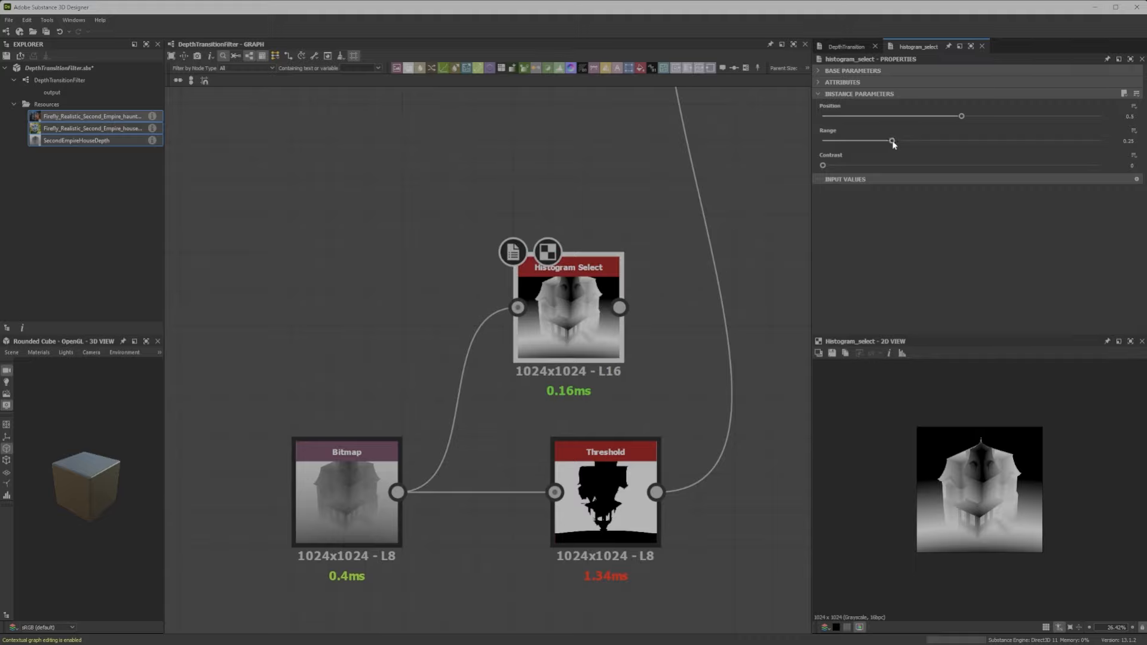
Step: Set the Histogram Select node's position to 0.39 and its range to 0.04
{"action": "left_click_drag", "start_coordinate": [894, 144], "coordinate": [828, 144]}
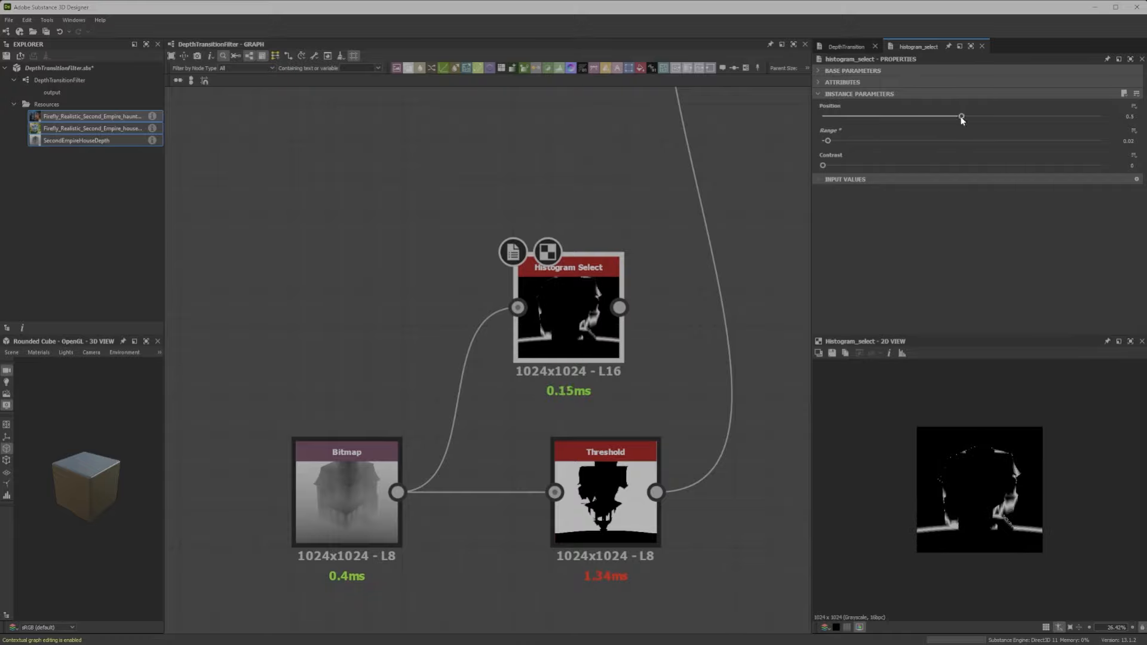
{"action": "left_click_drag", "start_coordinate": [962, 120], "coordinate": [872, 136]}
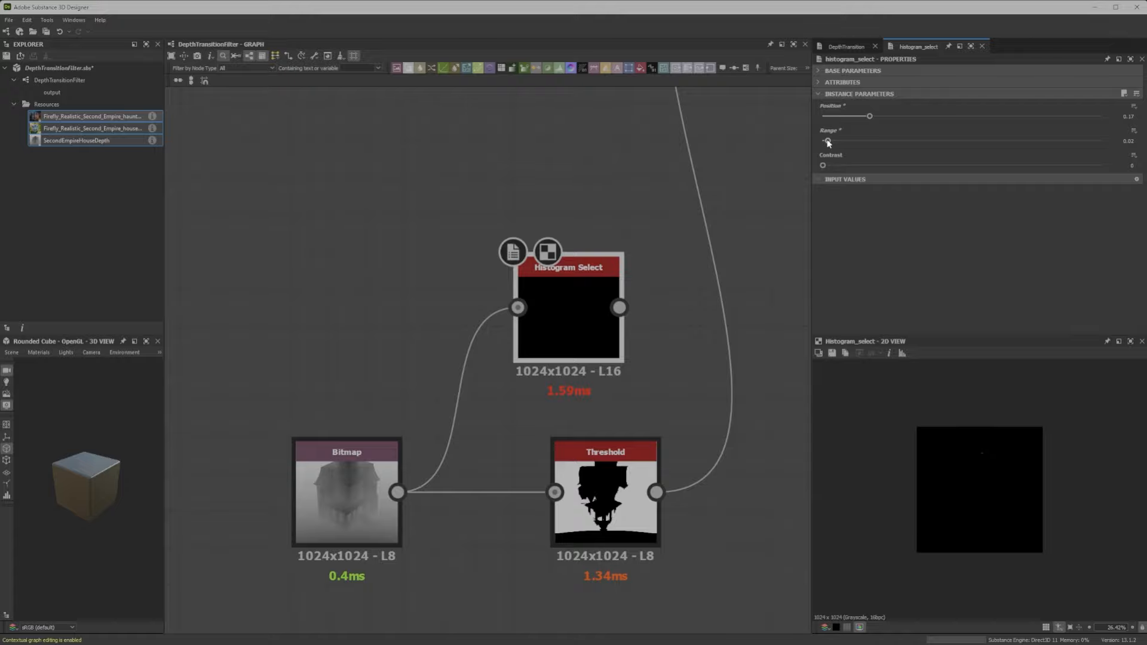
{"action": "left_click_drag", "start_coordinate": [870, 117], "coordinate": [931, 135]}
{"action": "left_click_drag", "start_coordinate": [828, 141], "coordinate": [834, 142]}
Step: Move the depth bitmap further away from the Threshold and place the Histogram Select node above the house bitmaps
{"action": "scroll", "coordinate": [635, 235], "scroll_direction": "down", "scroll_amount": 5}
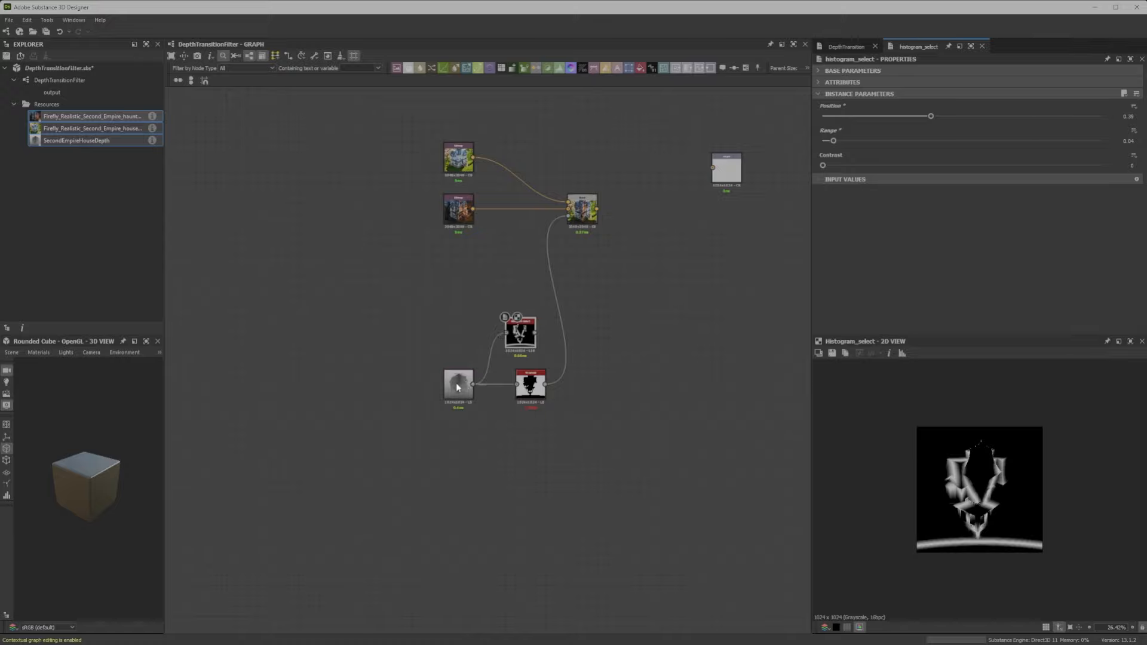
{"action": "left_click_drag", "start_coordinate": [456, 383], "coordinate": [333, 383]}
{"action": "left_click_drag", "start_coordinate": [527, 332], "coordinate": [551, 113]}
{"action": "middle_click_drag", "start_coordinate": [552, 112], "coordinate": [553, 363]}
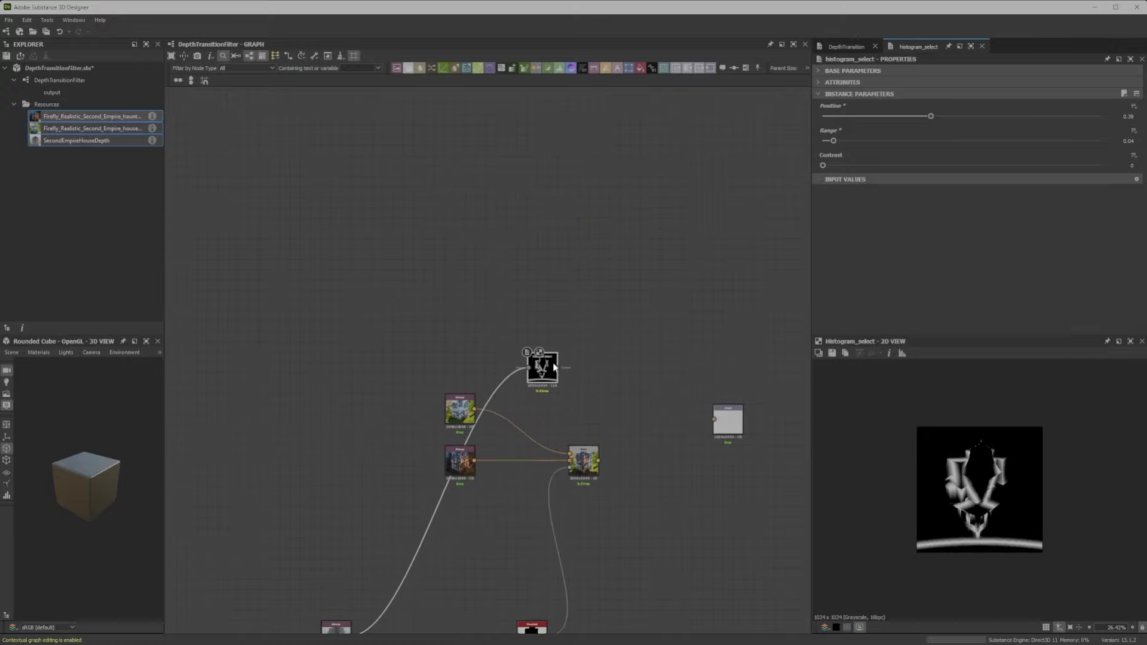
{"action": "left_click_drag", "start_coordinate": [555, 367], "coordinate": [512, 305]}
Step: Add a second Blend node beside the Histogram Select and connect the Histogram Select output to its opacity input
{"action": "double_click", "coordinate": [583, 459]}
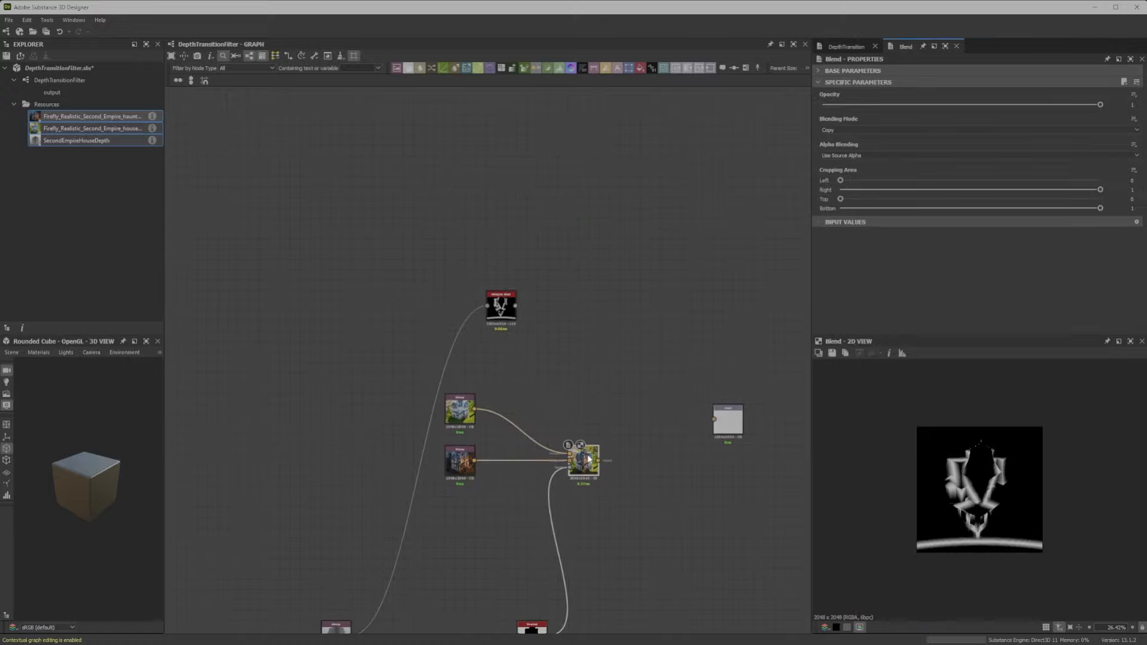
{"action": "middle_click_drag", "start_coordinate": [590, 328], "coordinate": [608, 323]}
{"action": "key", "text": "space"}
{"action": "type", "text": "blend"}
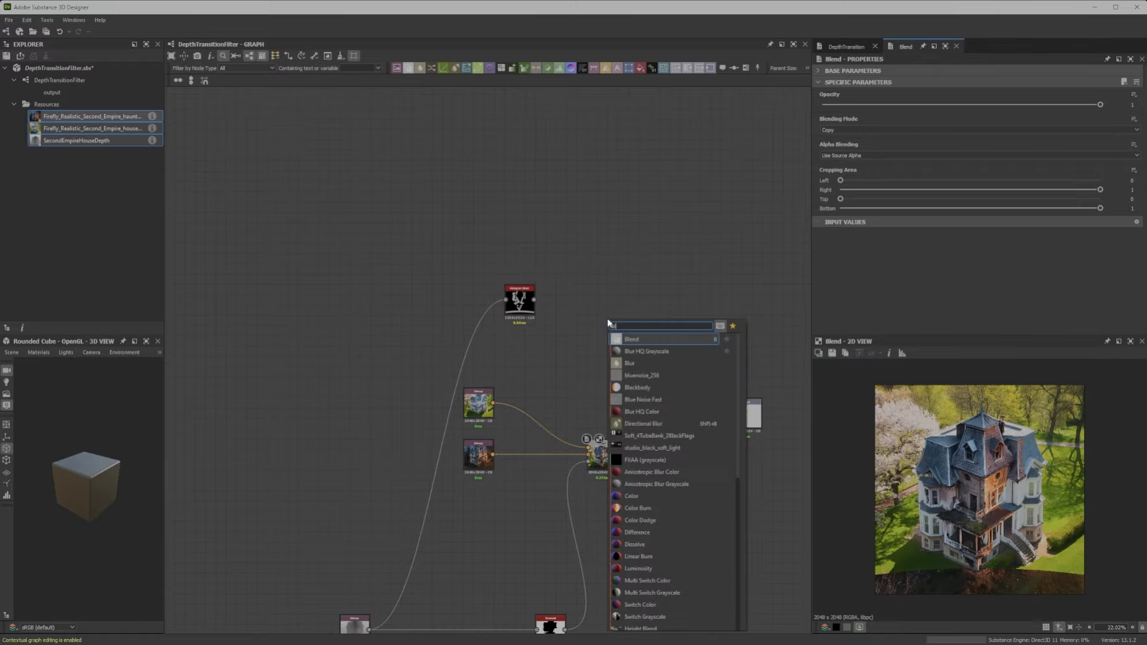
{"action": "key", "text": "Return"}
{"action": "left_click_drag", "start_coordinate": [515, 299], "coordinate": [588, 327]}
{"action": "left_click_drag", "start_coordinate": [602, 323], "coordinate": [642, 322]}
Step: Insert an Auto Levels node directly after the depth bitmap and compare the depth map before and after it
{"action": "scroll", "coordinate": [605, 328], "scroll_direction": "up", "scroll_amount": 6}
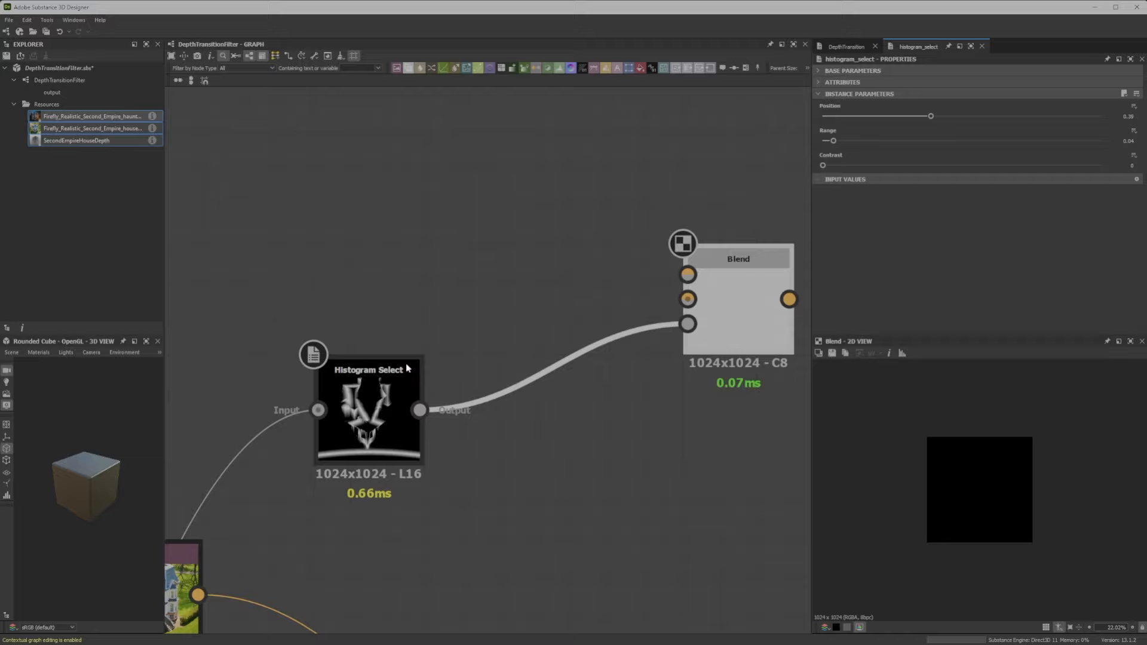
{"action": "scroll", "coordinate": [488, 440], "scroll_direction": "down", "scroll_amount": 5}
{"action": "middle_click_drag", "start_coordinate": [488, 441], "coordinate": [565, 214]}
{"action": "scroll", "coordinate": [367, 442], "scroll_direction": "up", "scroll_amount": 6}
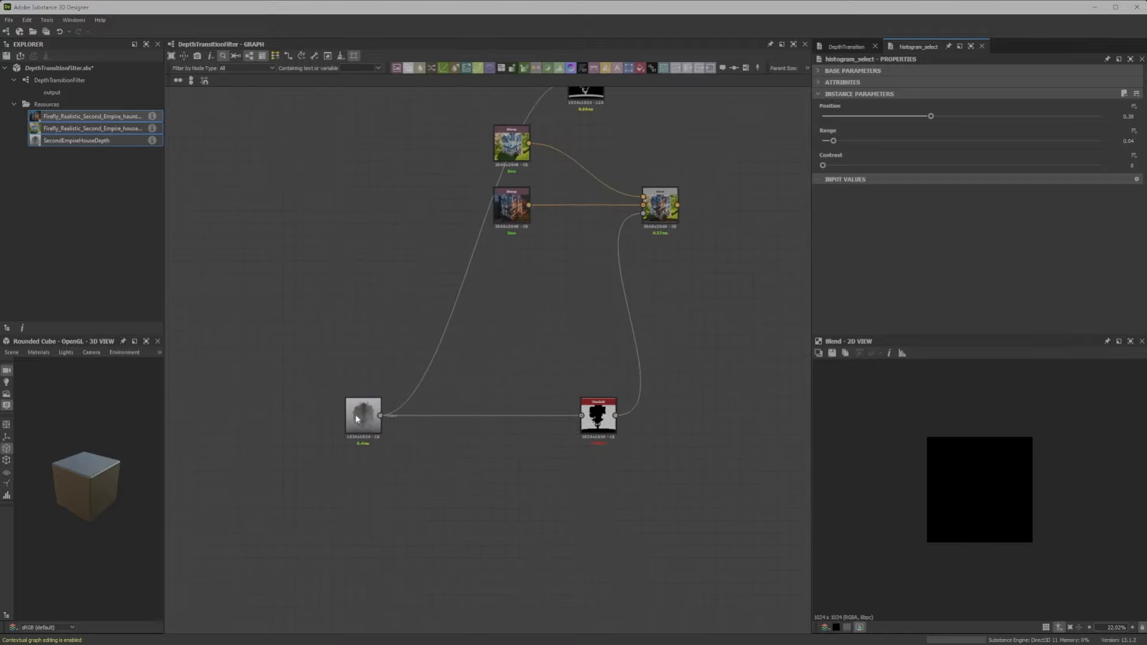
{"action": "scroll", "coordinate": [377, 394], "scroll_direction": "down", "scroll_amount": 4}
{"action": "scroll", "coordinate": [350, 410], "scroll_direction": "up", "scroll_amount": 6}
{"action": "left_click", "coordinate": [367, 404]}
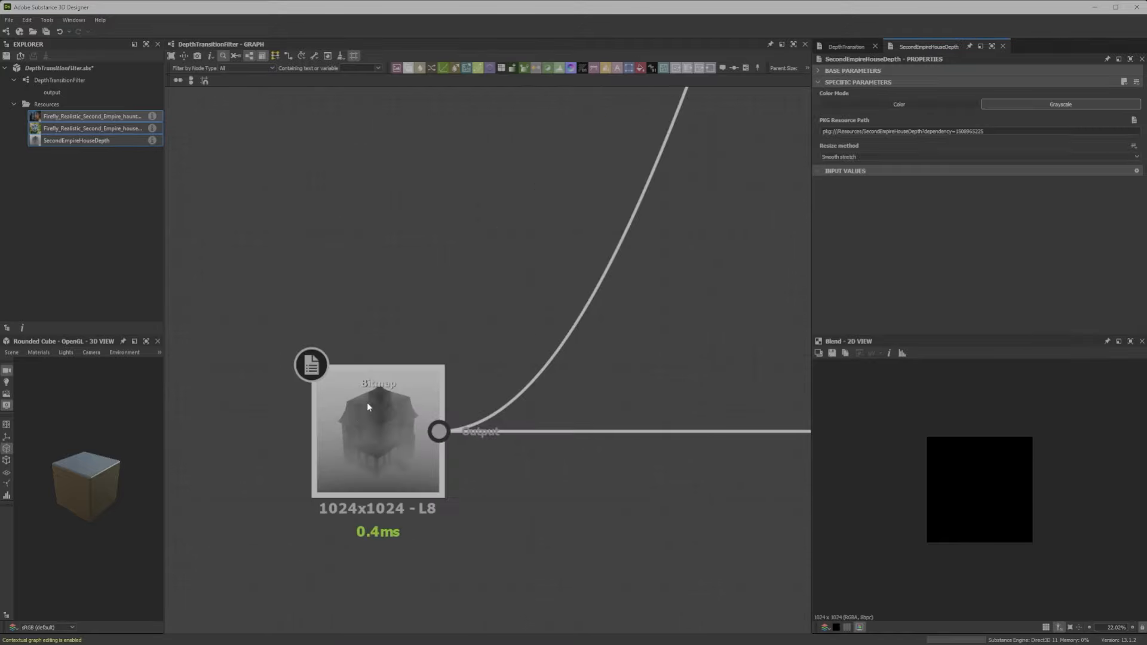
{"action": "key", "text": "space"}
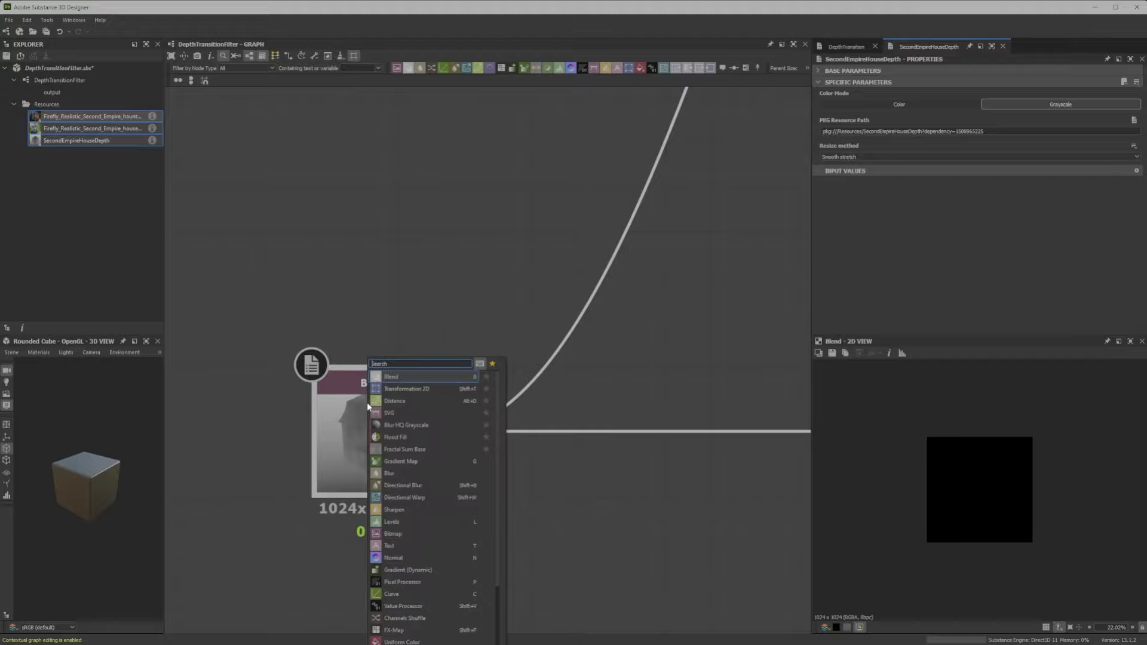
{"action": "type", "text": "auto"}
{"action": "key", "text": "Return"}
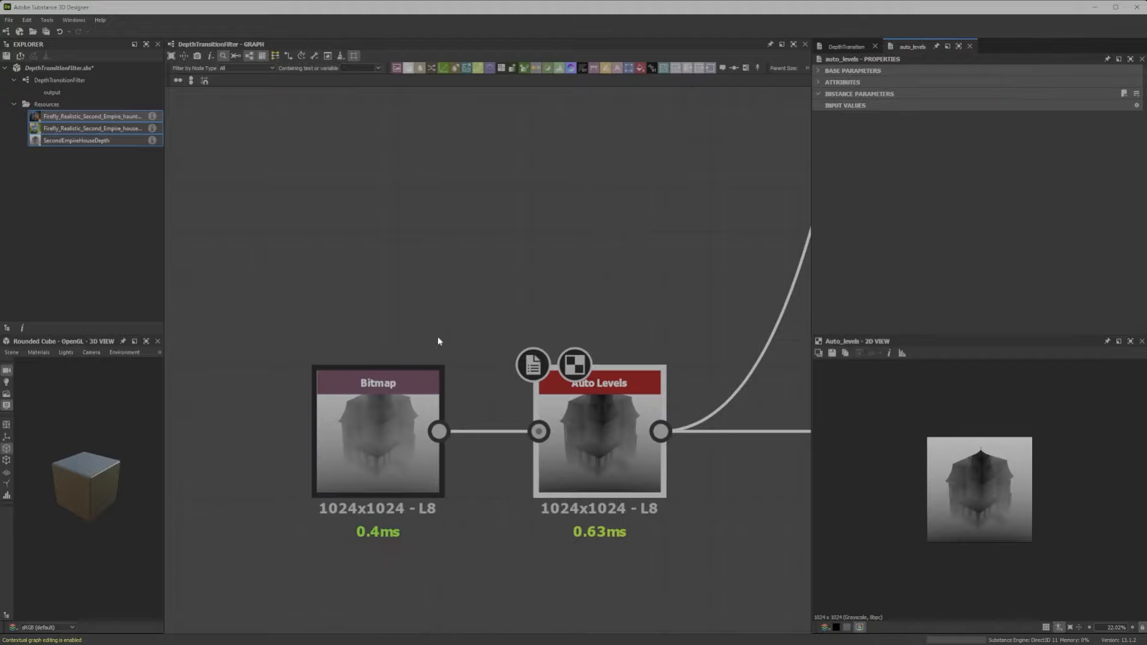
{"action": "left_click", "coordinate": [373, 413]}
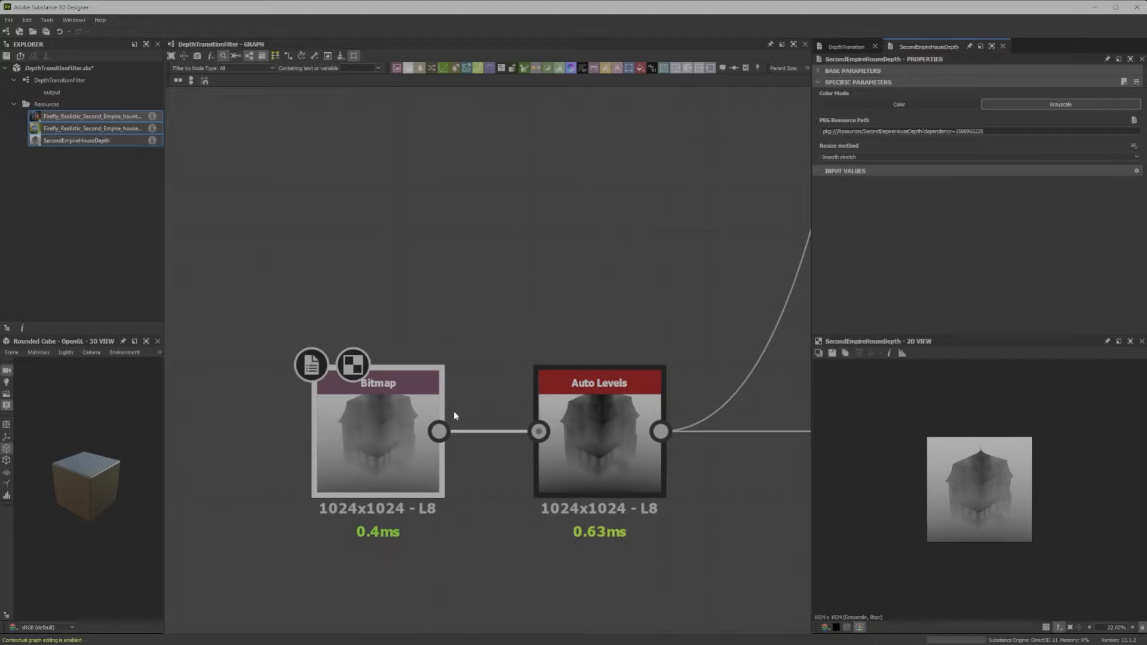
{"action": "left_click", "coordinate": [587, 413]}
Step: Set the Histogram Select node's range to 0.03 and preview its mask in the 2D view
{"action": "middle_click_drag", "start_coordinate": [715, 274], "coordinate": [374, 372]}
{"action": "scroll", "coordinate": [374, 372], "scroll_direction": "down", "scroll_amount": 6}
{"action": "middle_click_drag", "start_coordinate": [494, 273], "coordinate": [575, 374]}
{"action": "middle_click_drag", "start_coordinate": [690, 128], "coordinate": [494, 323]}
{"action": "scroll", "coordinate": [481, 298], "scroll_direction": "up", "scroll_amount": 4}
{"action": "left_click", "coordinate": [1114, 140]}
{"action": "type", "text": "0"}
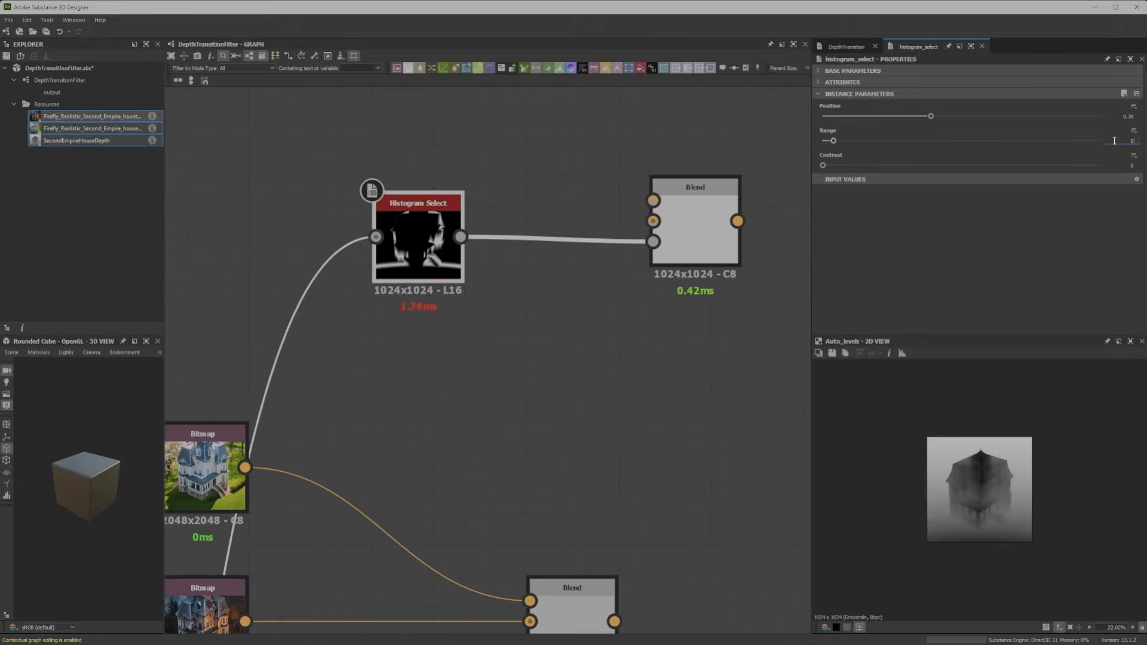
{"action": "type", "text": ".03"}
{"action": "key", "text": "Return"}
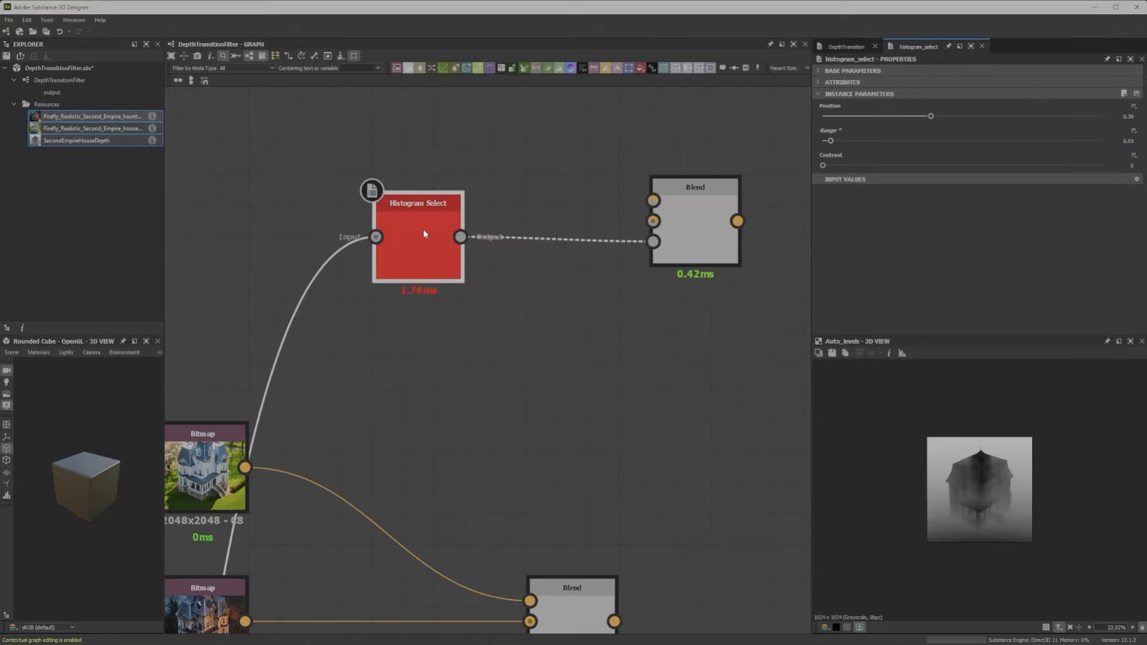
{"action": "double_click", "coordinate": [423, 228]}
Step: Move the Histogram Select and second Blend nodes below the first Blend node
{"action": "scroll", "coordinate": [472, 250], "scroll_direction": "up", "scroll_amount": 3}
{"action": "scroll", "coordinate": [472, 250], "scroll_direction": "down", "scroll_amount": 5}
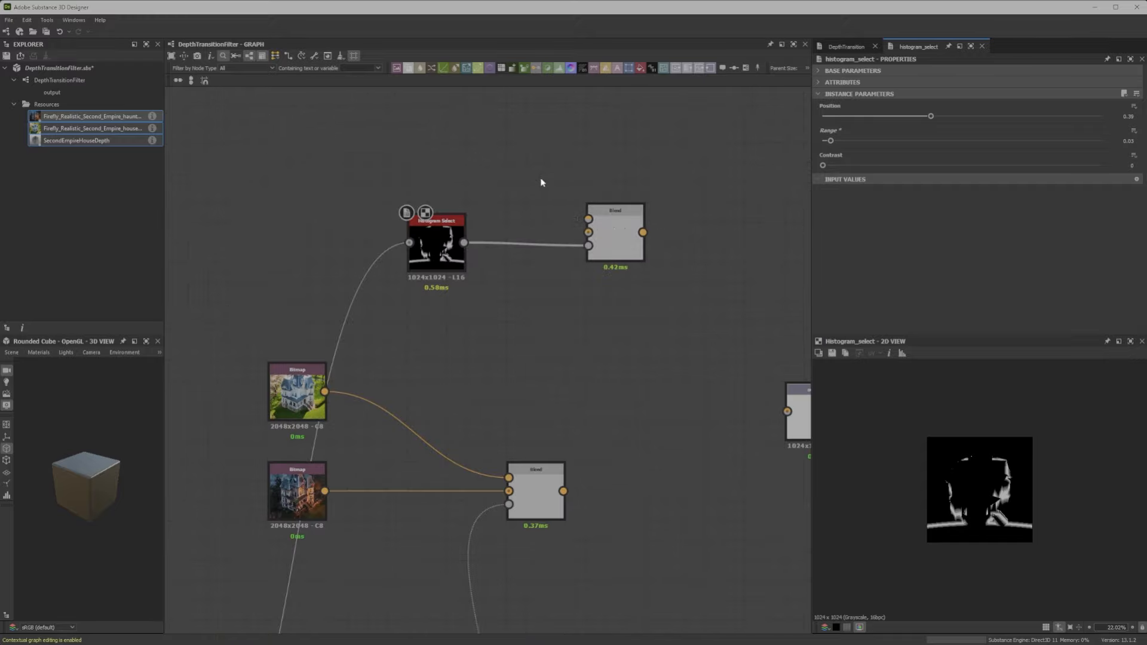
{"action": "scroll", "coordinate": [542, 182], "scroll_direction": "down", "scroll_amount": 3}
{"action": "left_click_drag", "start_coordinate": [531, 109], "coordinate": [588, 339]}
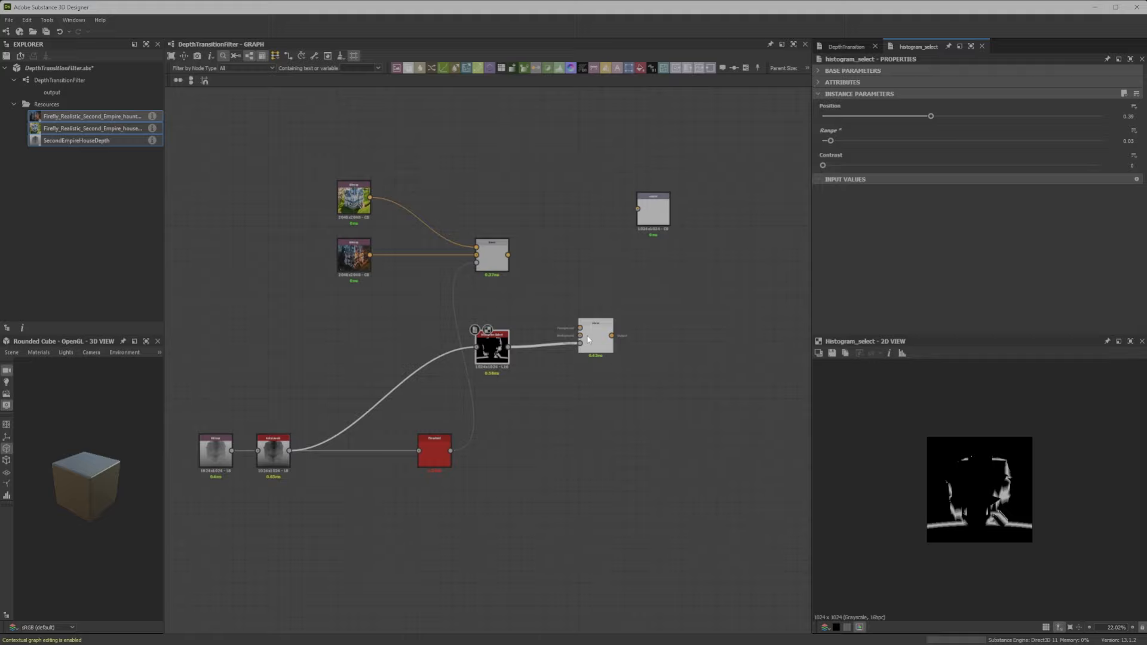
Step: Add a Uniform Color node above the second Blend and give it a yellow-orange color with hue 0.12, saturation 0.57 and value 1
{"action": "scroll", "coordinate": [588, 339], "scroll_direction": "up", "scroll_amount": 4}
{"action": "key", "text": "space"}
{"action": "type", "text": "unif"}
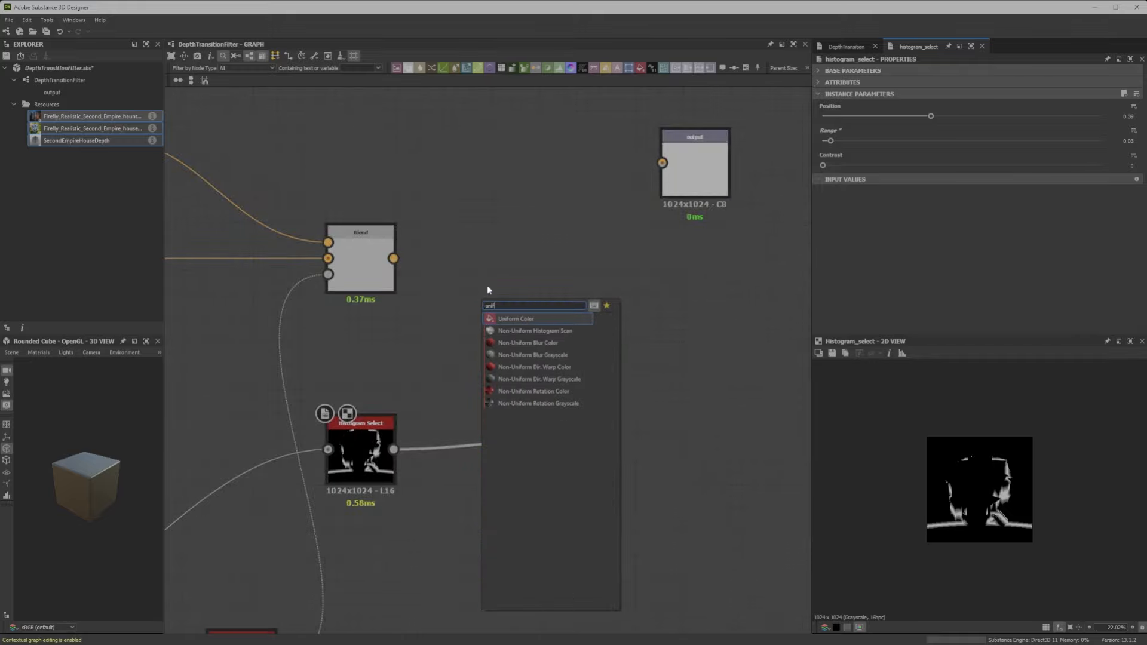
{"action": "left_click", "coordinate": [509, 317]}
{"action": "left_click_drag", "start_coordinate": [926, 162], "coordinate": [1107, 174]}
{"action": "left_click", "coordinate": [993, 153]}
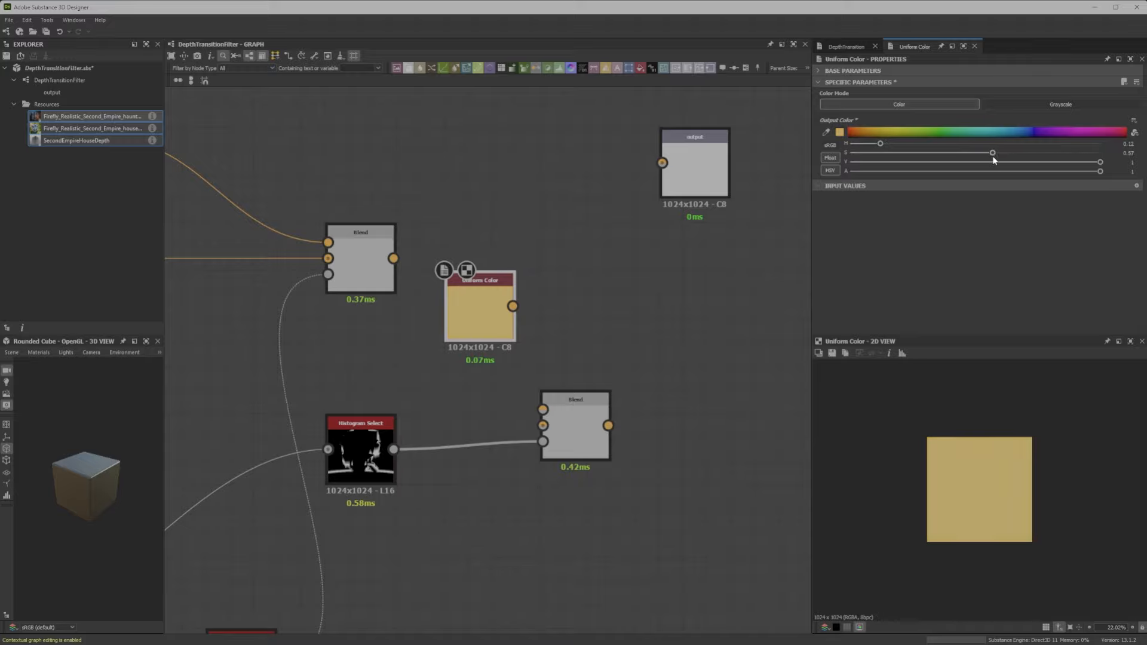
Step: Change the Uniform Color to orange with hue about 0.078 and saturation 0.78, connect it to the second Blend's foreground and preview that Blend
{"action": "left_click", "coordinate": [868, 132]}
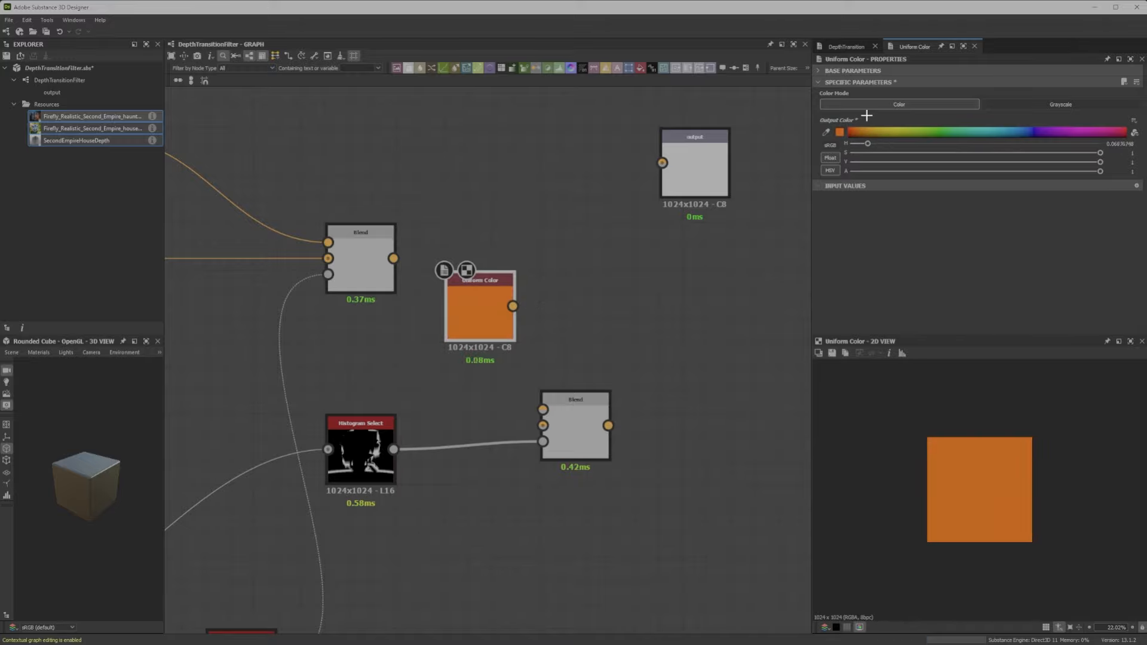
{"action": "left_click_drag", "start_coordinate": [512, 306], "coordinate": [542, 409]}
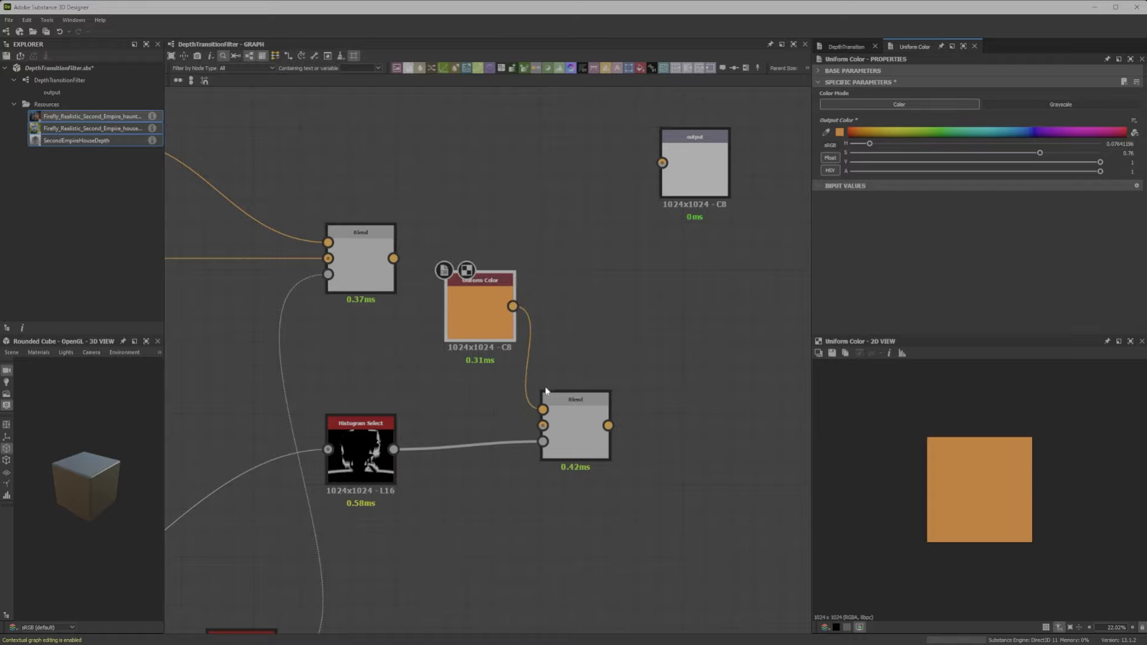
{"action": "left_click", "coordinate": [546, 394]}
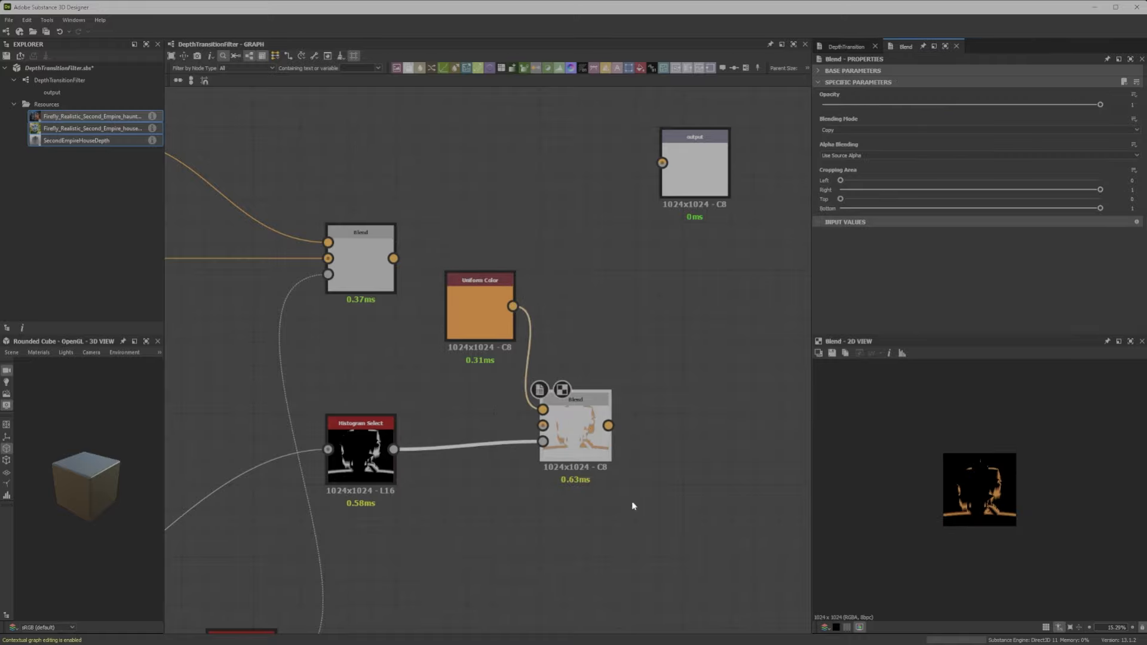
Step: Connect the first Blend's output to the second Blend's background and preview the combined image in the 2D view
{"action": "middle_click_drag", "start_coordinate": [469, 541], "coordinate": [578, 390]}
{"action": "scroll", "coordinate": [578, 390], "scroll_direction": "down", "scroll_amount": 2}
{"action": "left_click", "coordinate": [421, 479]}
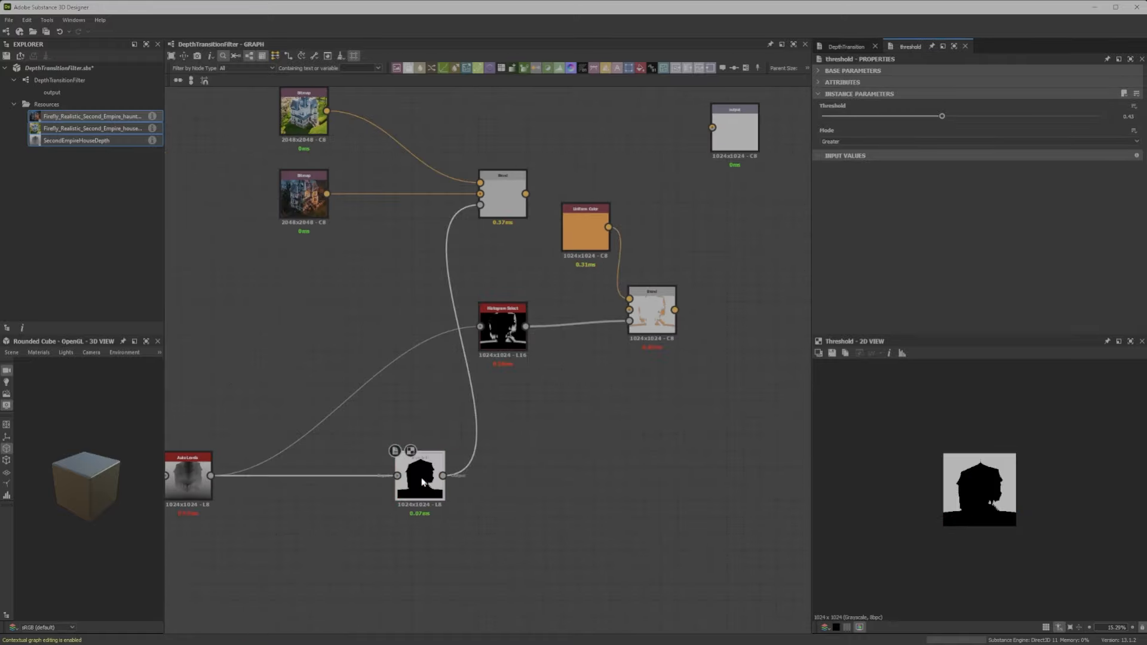
{"action": "middle_click_drag", "start_coordinate": [450, 380], "coordinate": [468, 465]}
{"action": "left_click", "coordinate": [540, 282]}
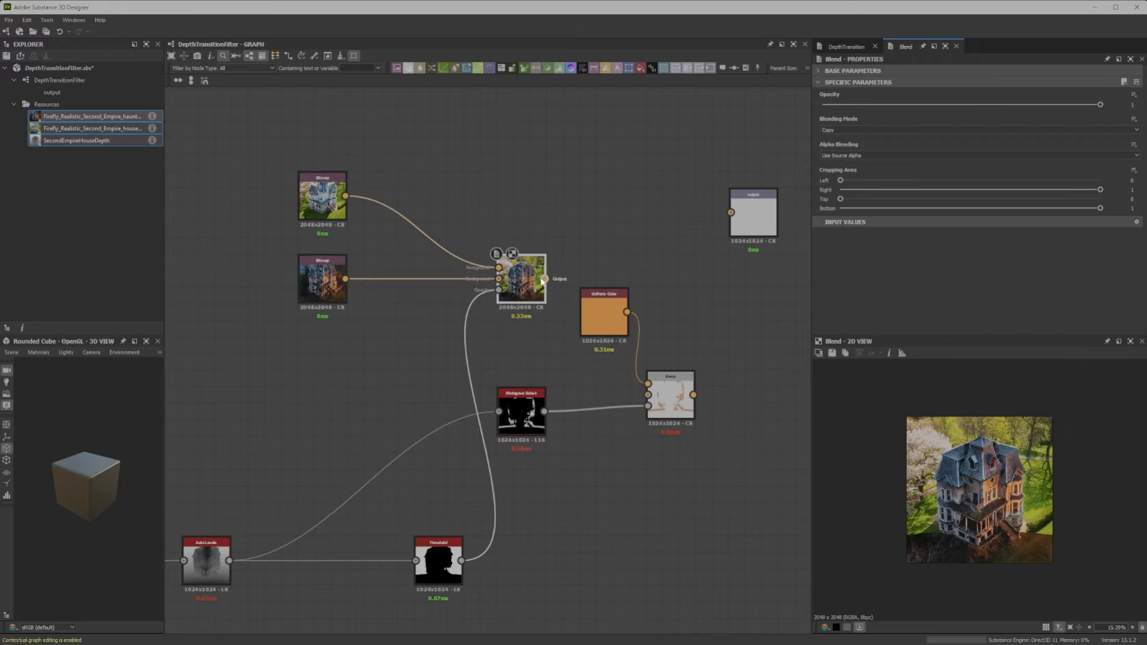
{"action": "left_click_drag", "start_coordinate": [544, 279], "coordinate": [648, 383]}
{"action": "left_click", "coordinate": [670, 399]}
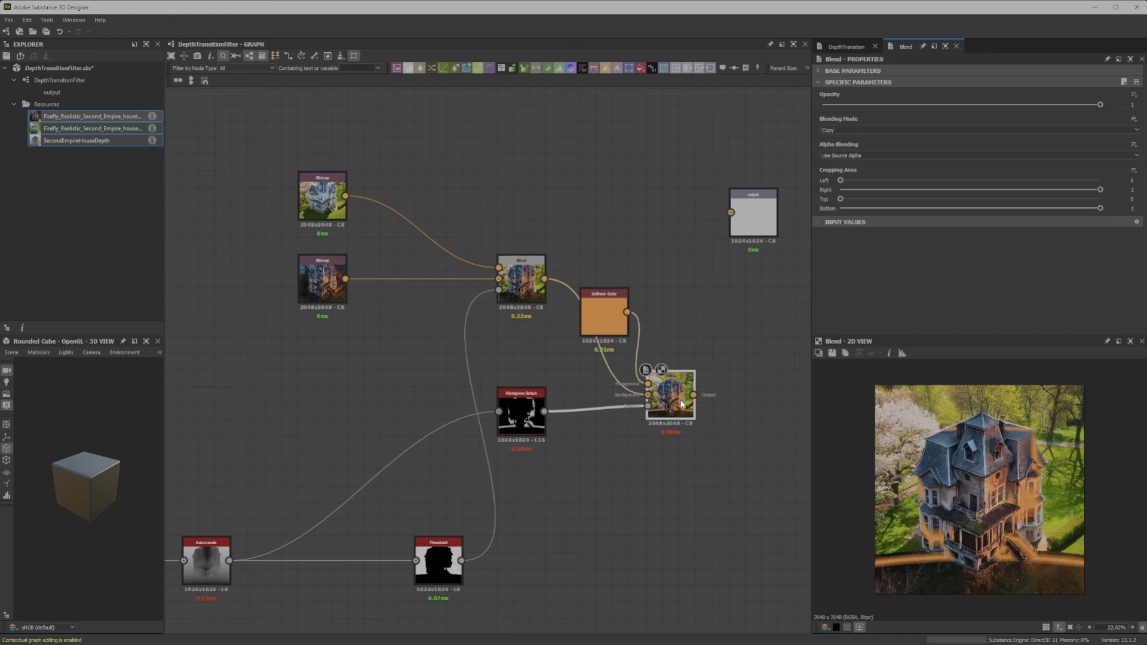
Step: Set both the Histogram Select's position and the Threshold node's threshold to 0.41
{"action": "left_click", "coordinate": [528, 420]}
{"action": "mouse_move", "coordinate": [931, 116]}
{"action": "left_mouse_down"}
{"action": "mouse_move", "coordinate": [1030, 120]}
{"action": "mouse_move", "coordinate": [958, 117]}
{"action": "mouse_move", "coordinate": [936, 135]}
{"action": "mouse_move", "coordinate": [1033, 115]}
{"action": "mouse_move", "coordinate": [937, 127]}
{"action": "left_mouse_up"}
{"action": "left_click", "coordinate": [445, 553]}
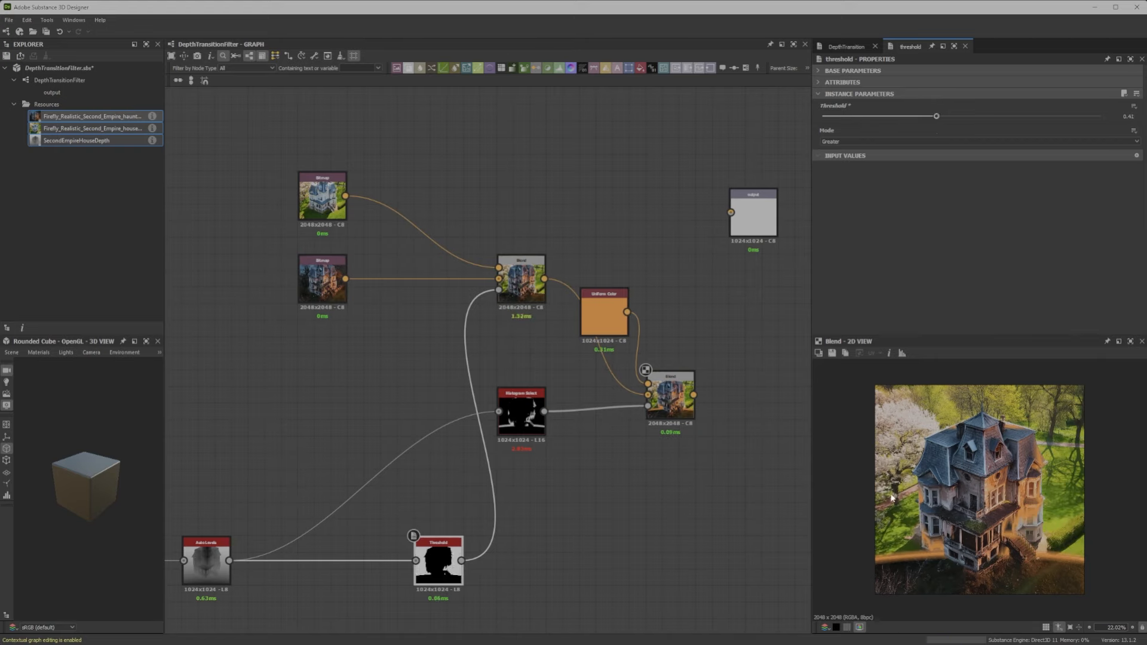
{"action": "scroll", "coordinate": [672, 263], "scroll_direction": "down", "scroll_amount": 4}
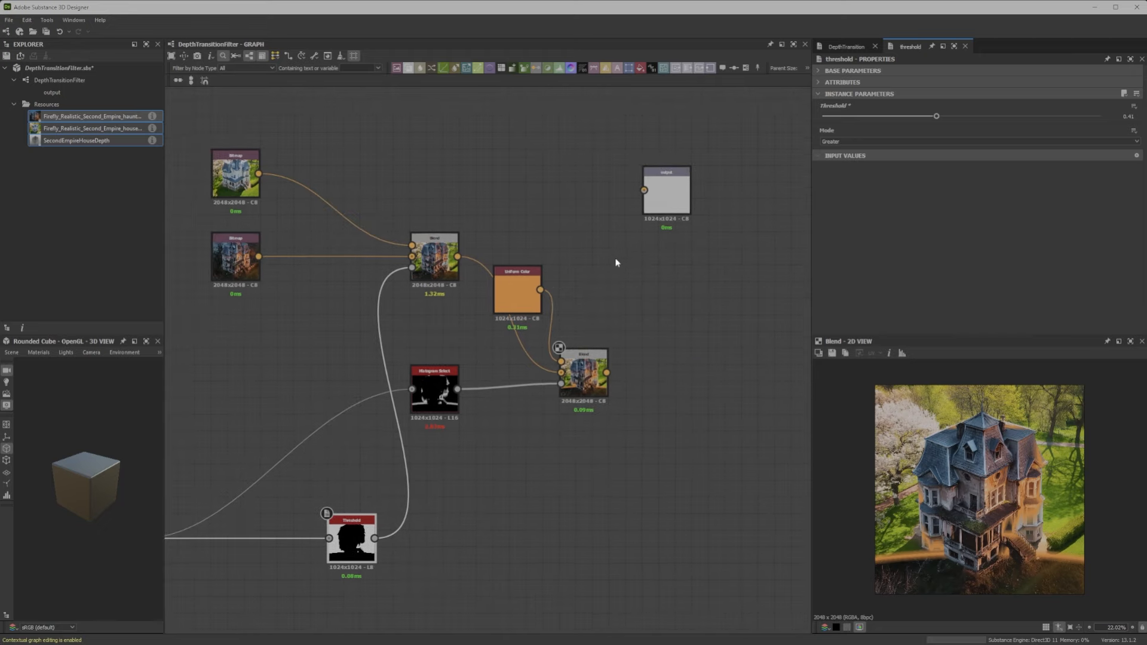
Step: Add a float input parameter to the DepthTransitionFilter graph and label it Transition Depth
{"action": "left_click", "coordinate": [705, 300]}
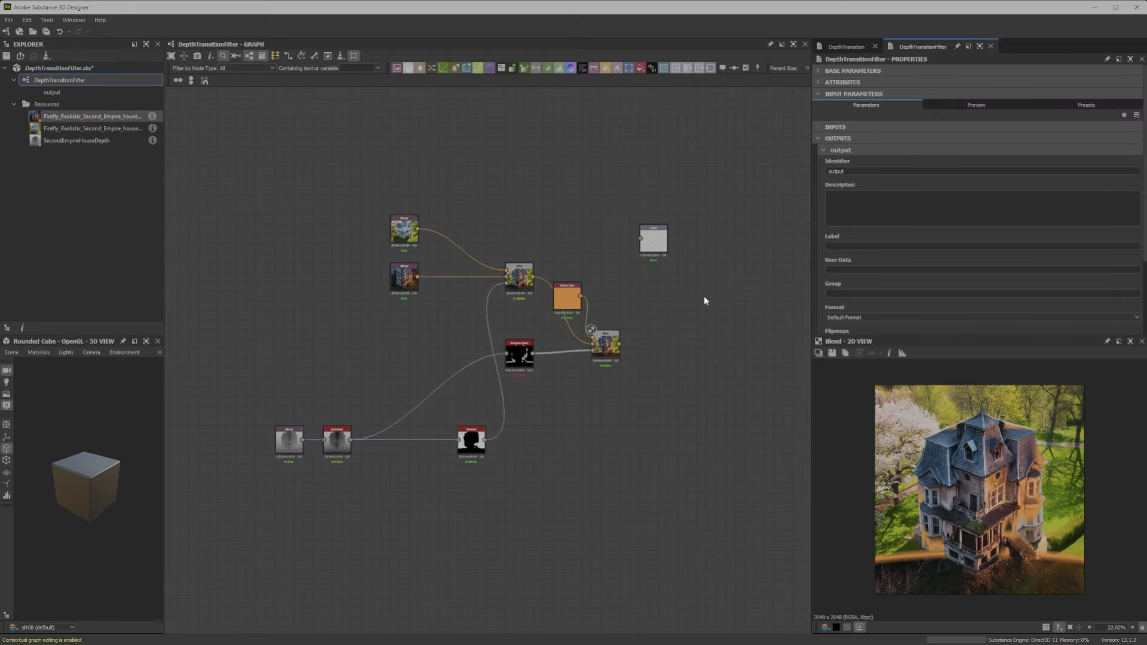
{"action": "left_click", "coordinate": [818, 139]}
{"action": "left_click", "coordinate": [1124, 115]}
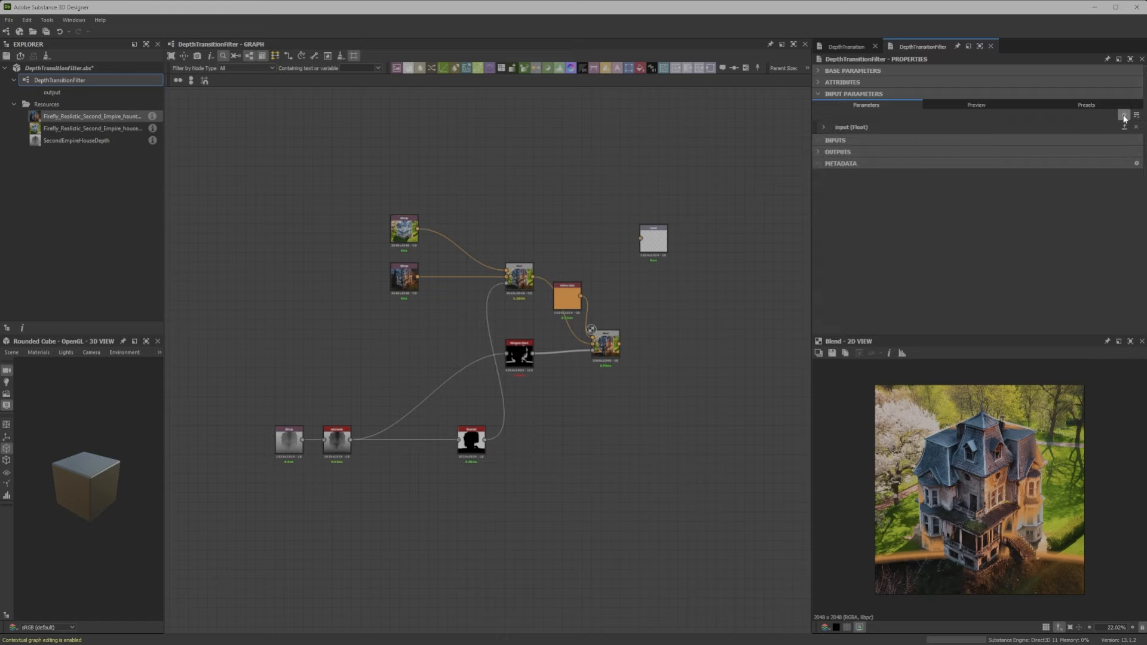
{"action": "left_click", "coordinate": [823, 127]}
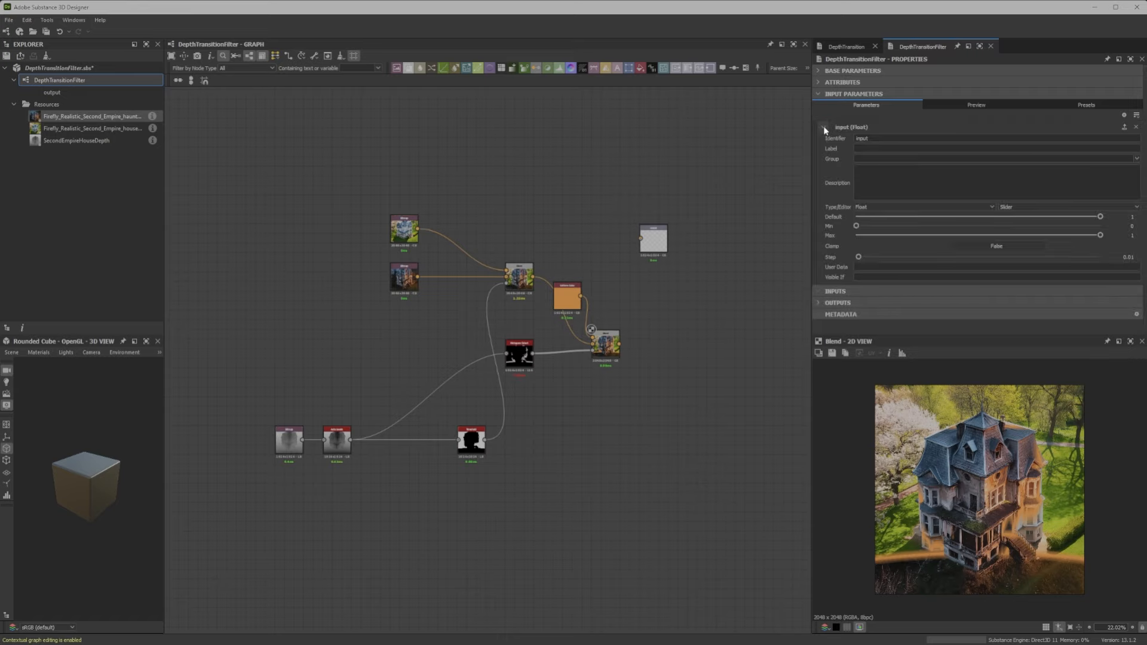
{"action": "left_click", "coordinate": [881, 149]}
{"action": "type", "text": "Transition Depth"}
{"action": "key", "text": "Return"}
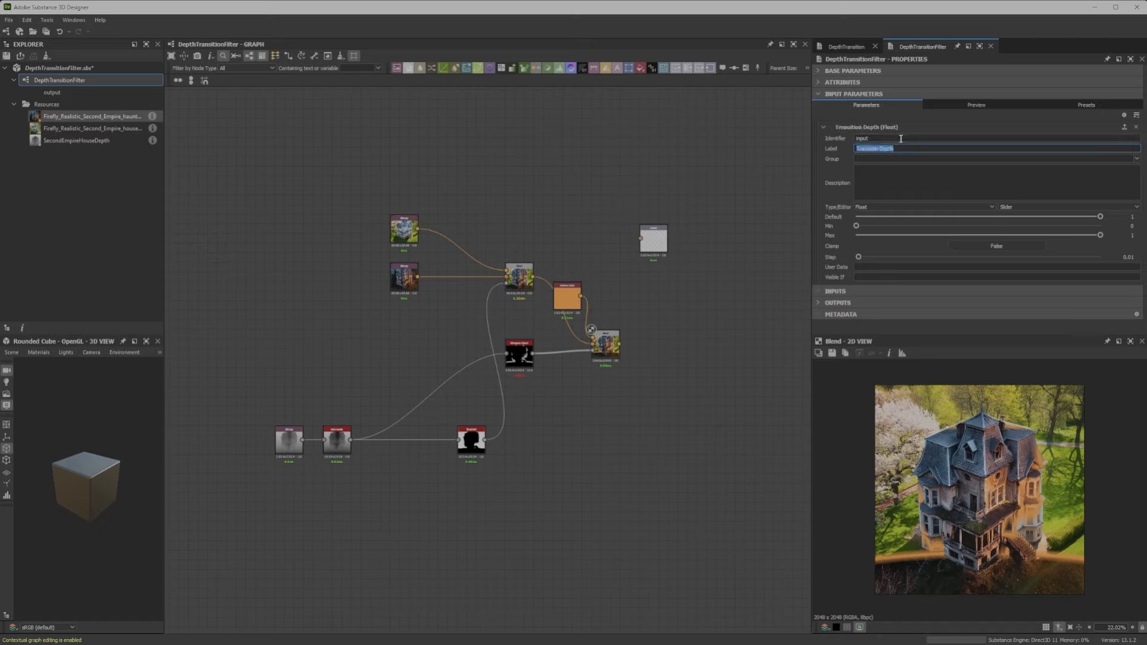
Step: Set the new parameter's identifier to Transition_Depth and its default value to 0
{"action": "double_click", "coordinate": [901, 139]}
{"action": "key", "text": "Return"}
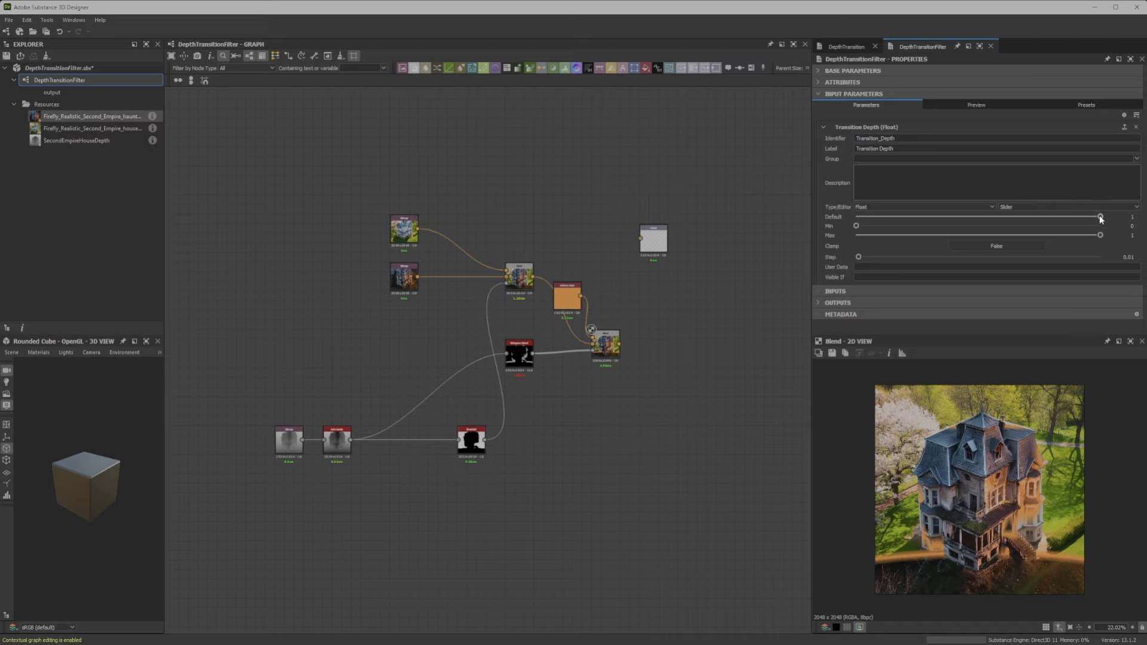
{"action": "left_click_drag", "start_coordinate": [1075, 218], "coordinate": [853, 224]}
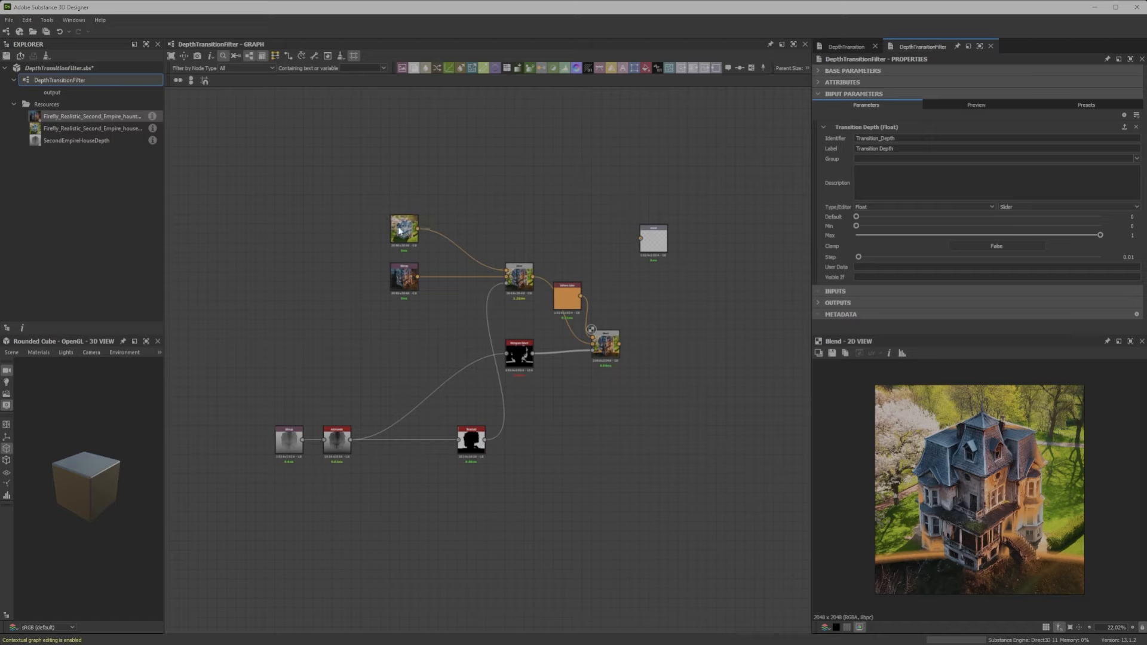
Step: Swap the first Blend's two image inputs so the haunted house is the foreground, and stack its bitmap above the sunny one
{"action": "left_click_drag", "start_coordinate": [400, 231], "coordinate": [402, 320]}
{"action": "left_click_drag", "start_coordinate": [447, 252], "coordinate": [474, 322]}
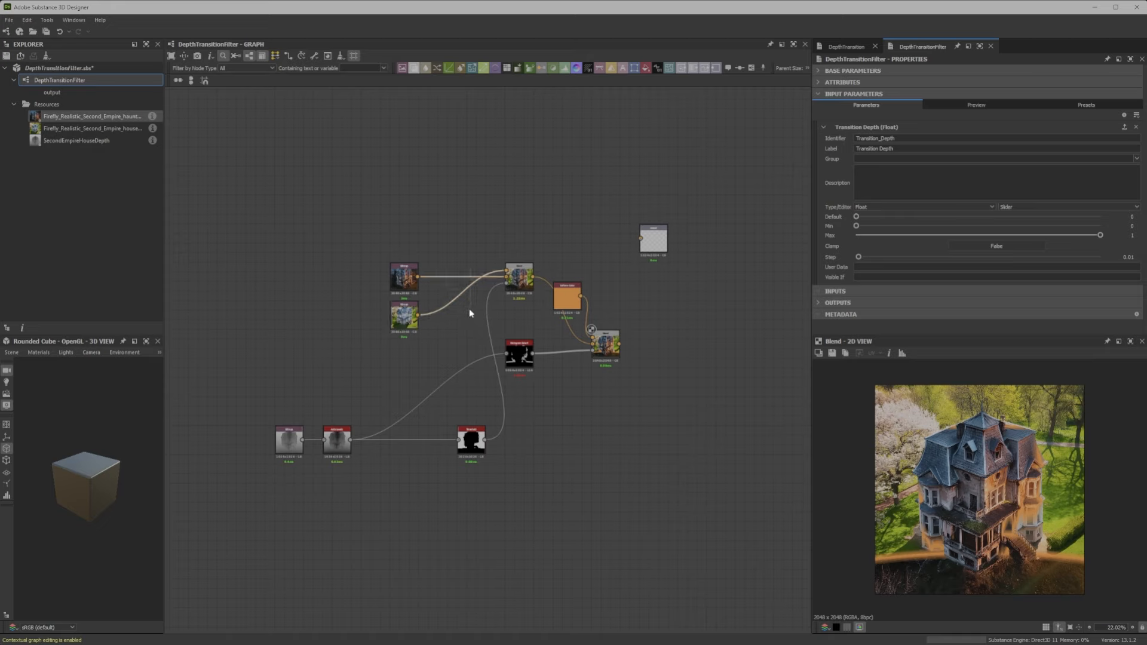
{"action": "key", "text": "x"}
{"action": "left_click_drag", "start_coordinate": [403, 290], "coordinate": [403, 254]}
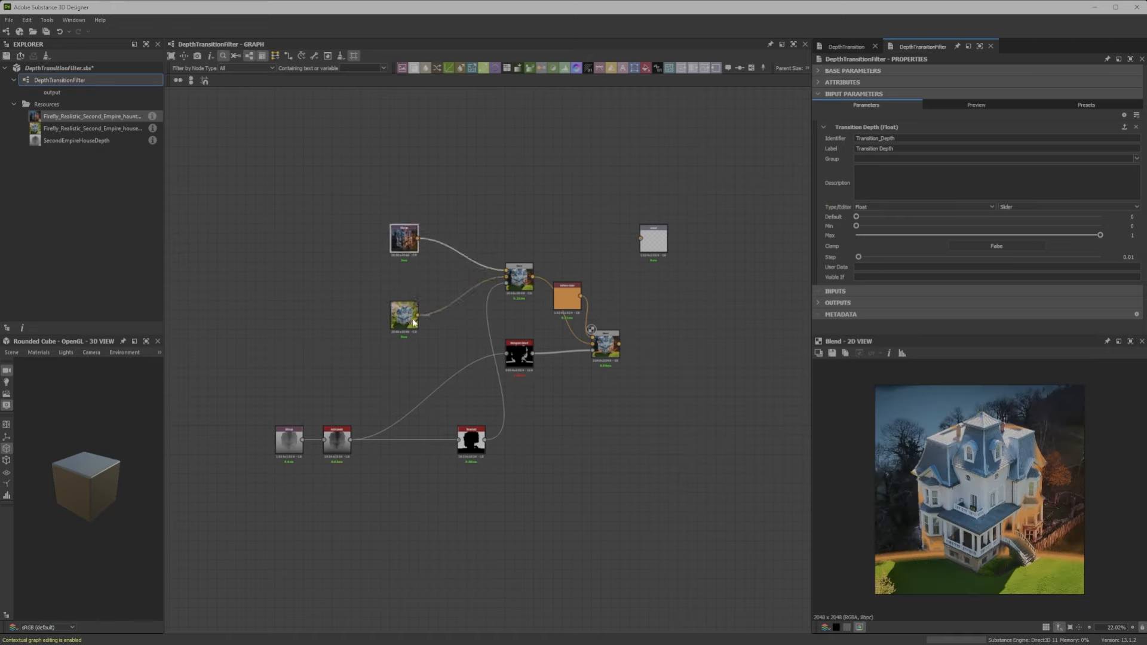
{"action": "left_click_drag", "start_coordinate": [403, 312], "coordinate": [400, 282]}
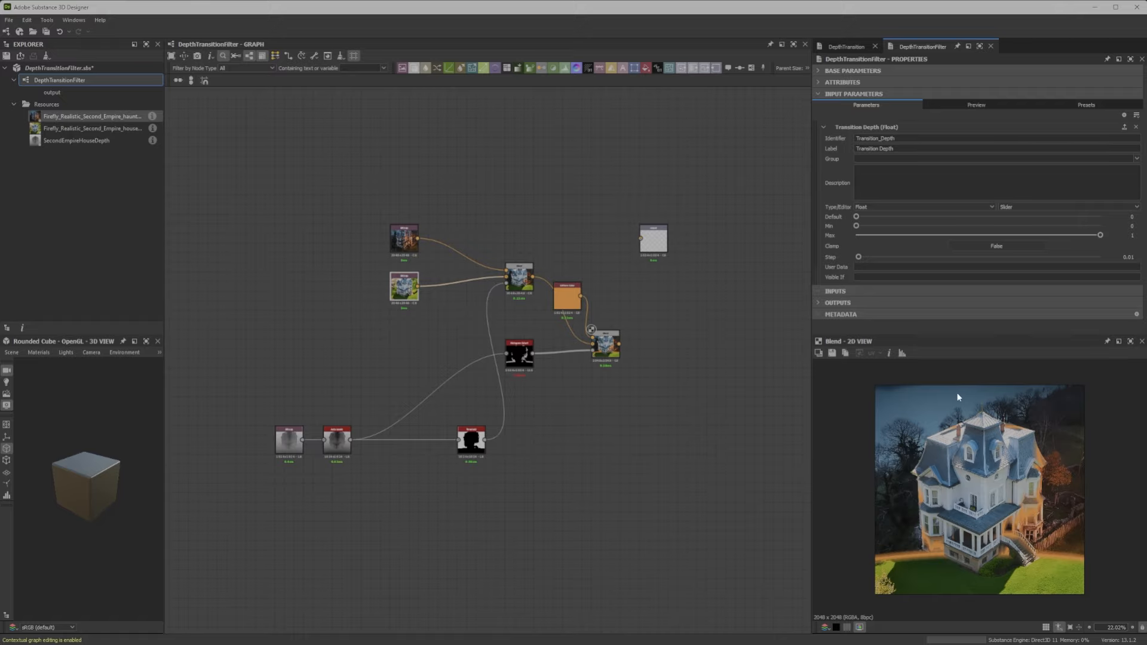
Step: Move the Threshold node up beneath the two house bitmaps, next to the first Blend
{"action": "middle_click_drag", "start_coordinate": [465, 308], "coordinate": [453, 323]}
{"action": "scroll", "coordinate": [486, 371], "scroll_direction": "up", "scroll_amount": 4}
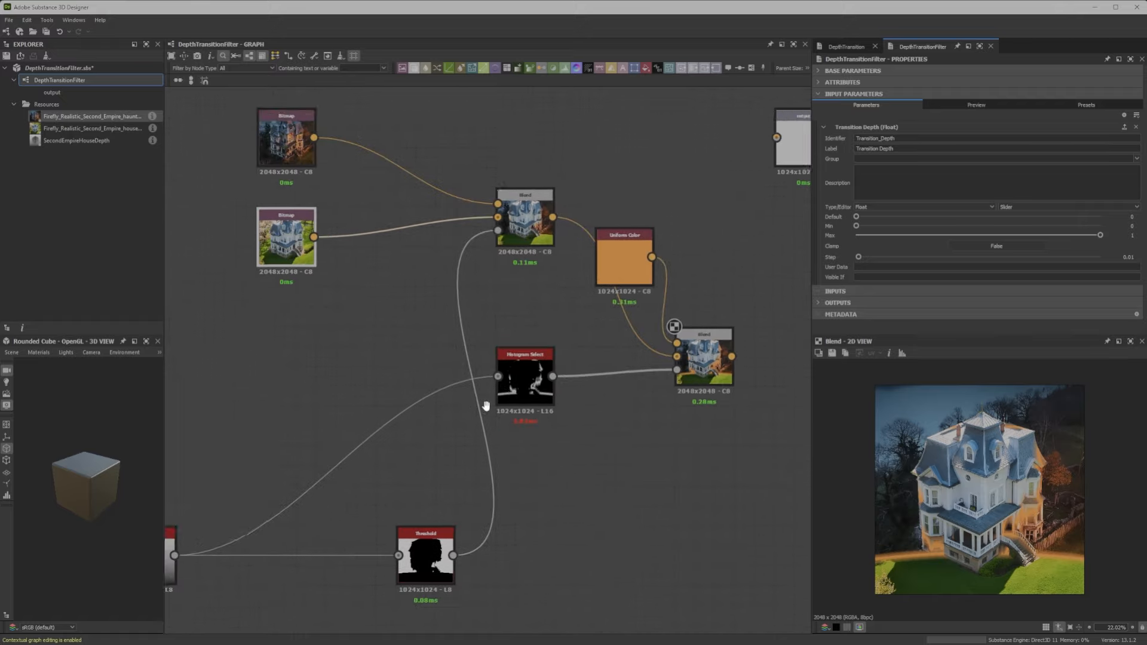
{"action": "middle_click_drag", "start_coordinate": [483, 405], "coordinate": [557, 391]}
{"action": "left_click_drag", "start_coordinate": [497, 536], "coordinate": [437, 328]}
{"action": "middle_click_drag", "start_coordinate": [438, 328], "coordinate": [447, 415]}
{"action": "middle_click_drag", "start_coordinate": [661, 302], "coordinate": [563, 290]}
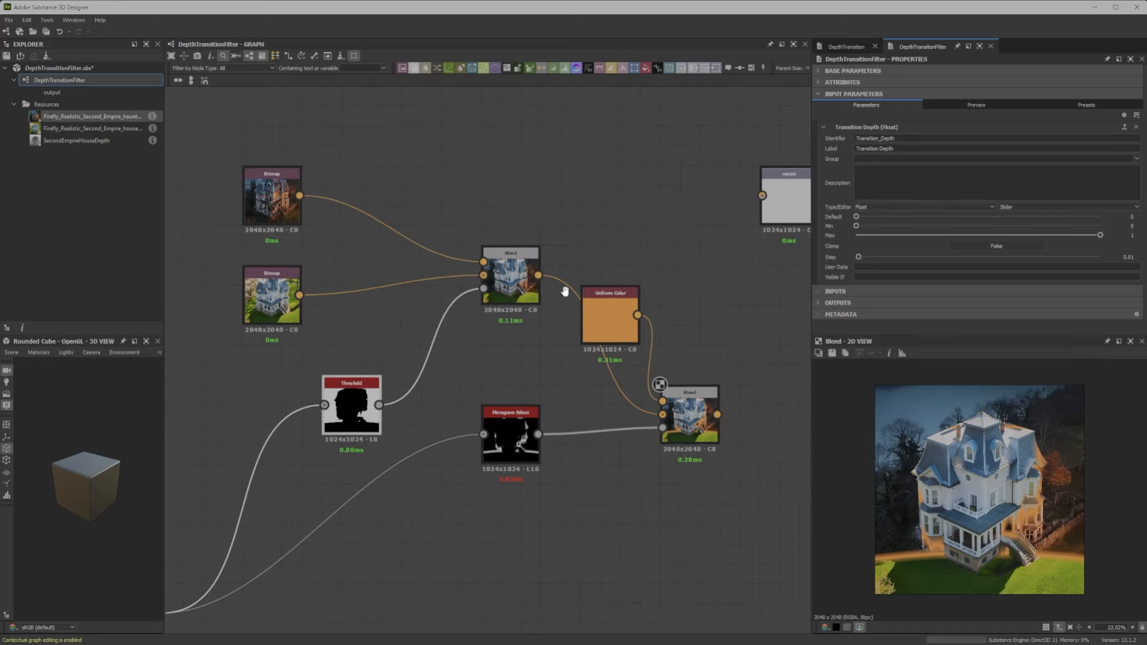
Step: Link the Threshold node's Threshold parameter to the Transition Depth graph input
{"action": "middle_click_drag", "start_coordinate": [406, 334], "coordinate": [465, 284]}
{"action": "left_click", "coordinate": [410, 368]}
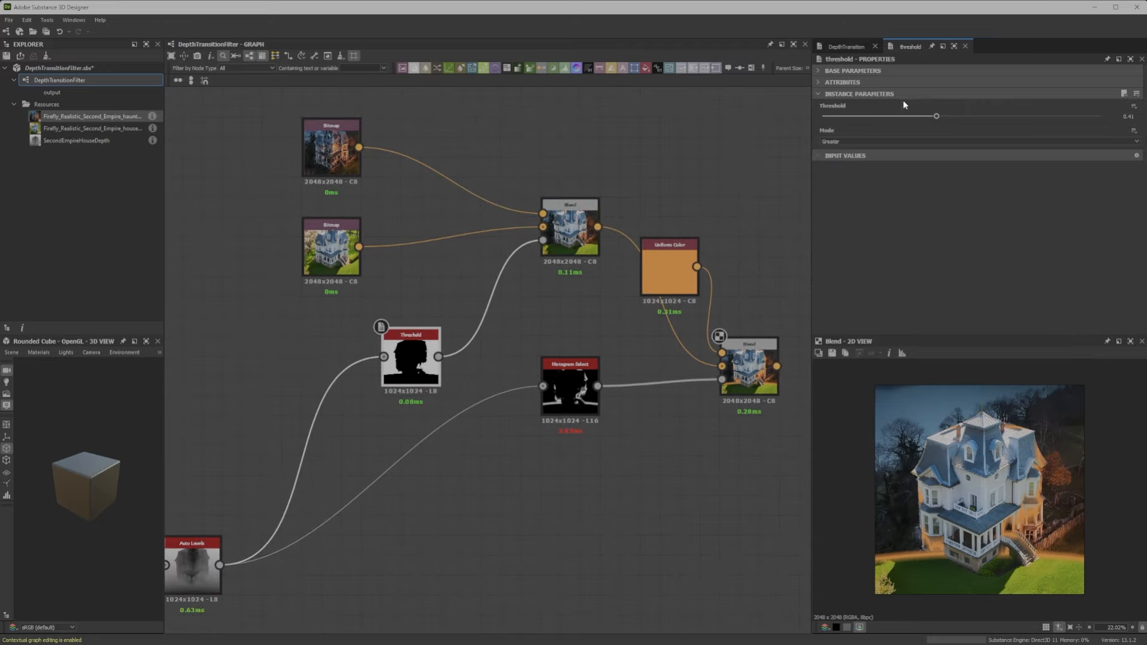
{"action": "left_click", "coordinate": [1136, 108]}
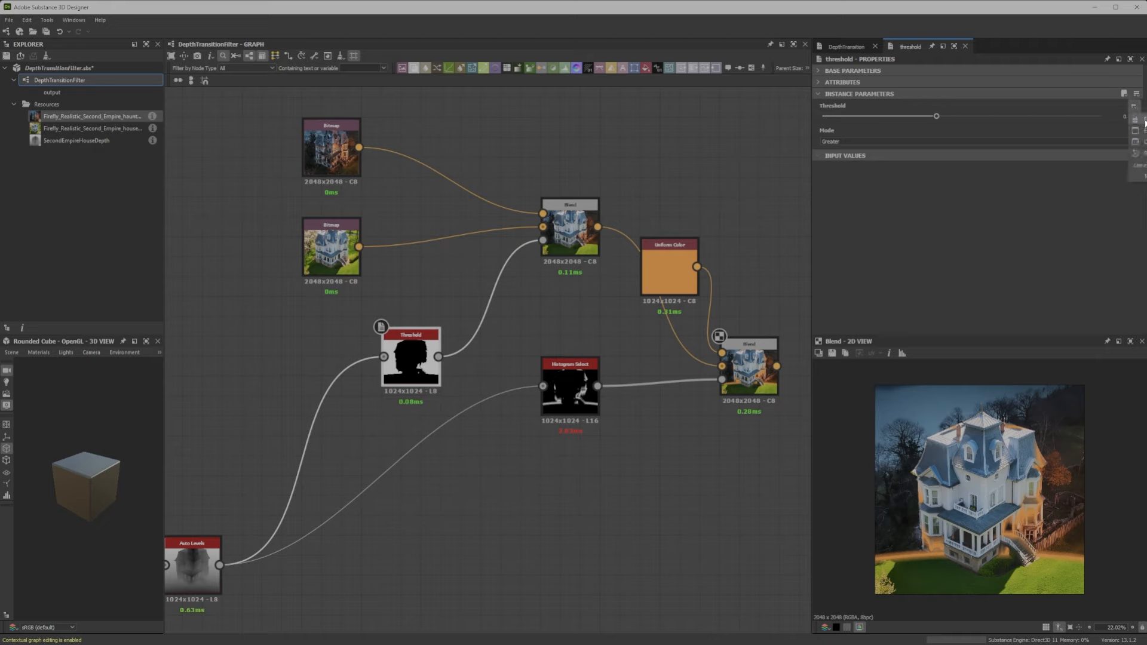
{"action": "left_click", "coordinate": [1138, 175]}
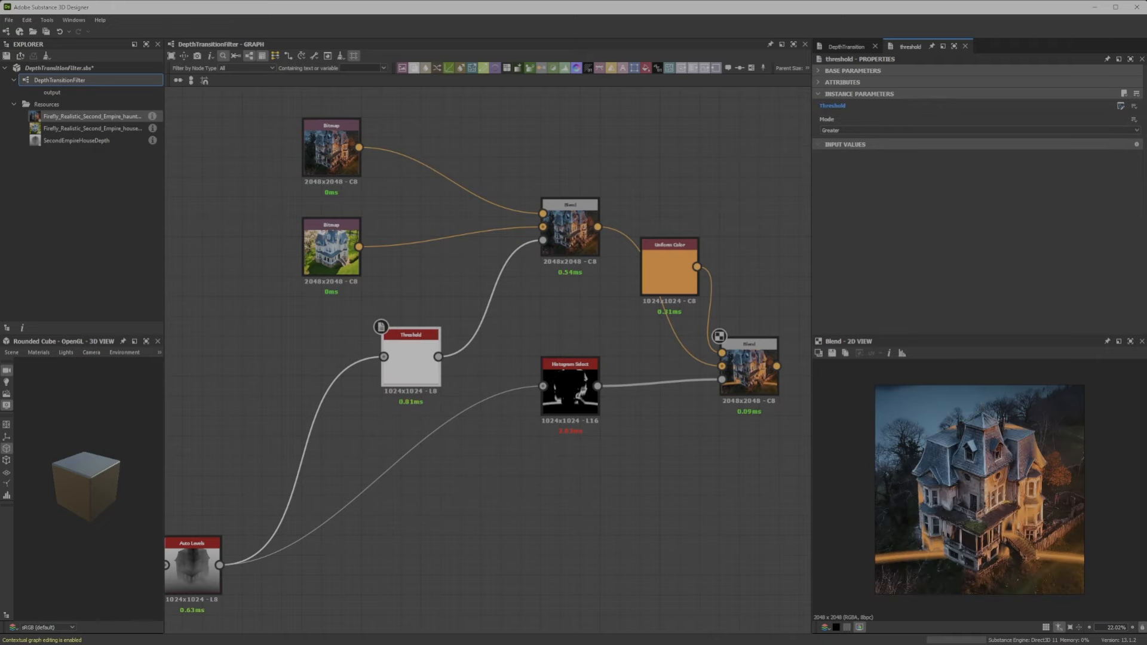
Step: Pin the DepthTransitionFilter graph properties, dock them beneath the 2D view and show the preview of the input parameters
{"action": "left_click", "coordinate": [707, 135]}
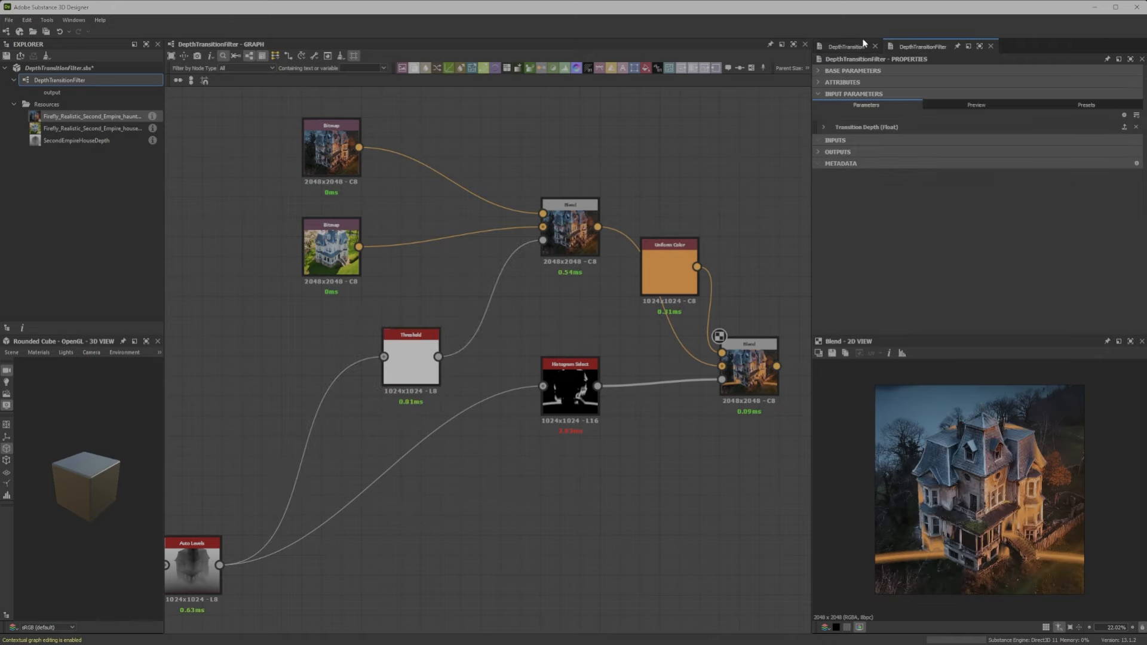
{"action": "left_click", "coordinate": [1106, 58]}
{"action": "left_click", "coordinate": [874, 46]}
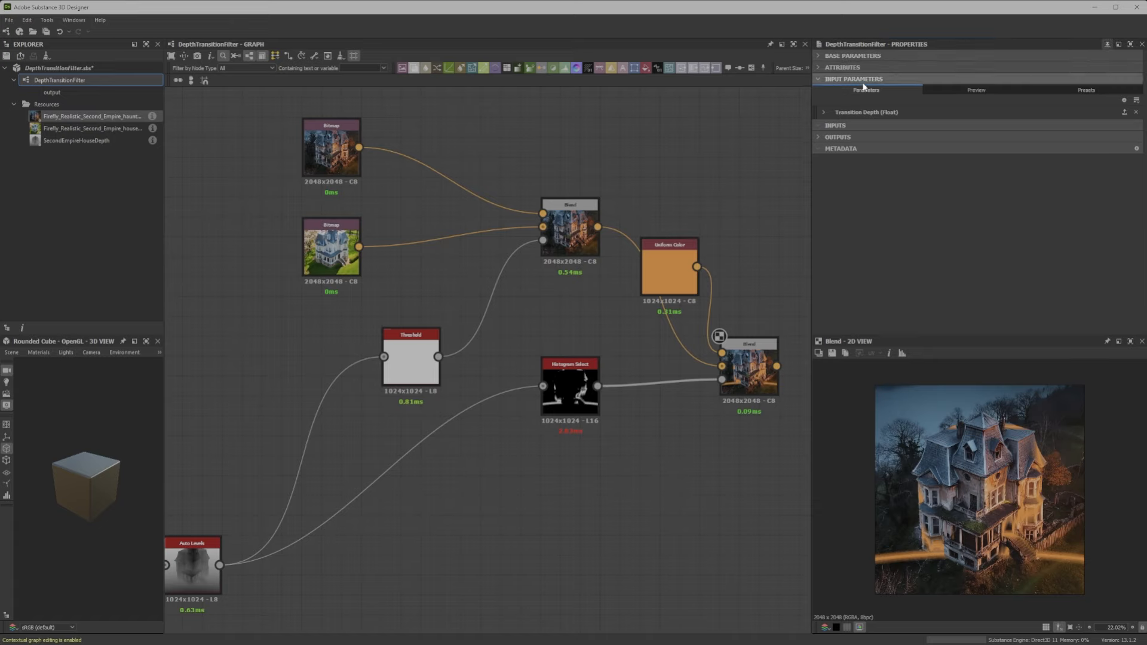
{"action": "left_click", "coordinate": [678, 270]}
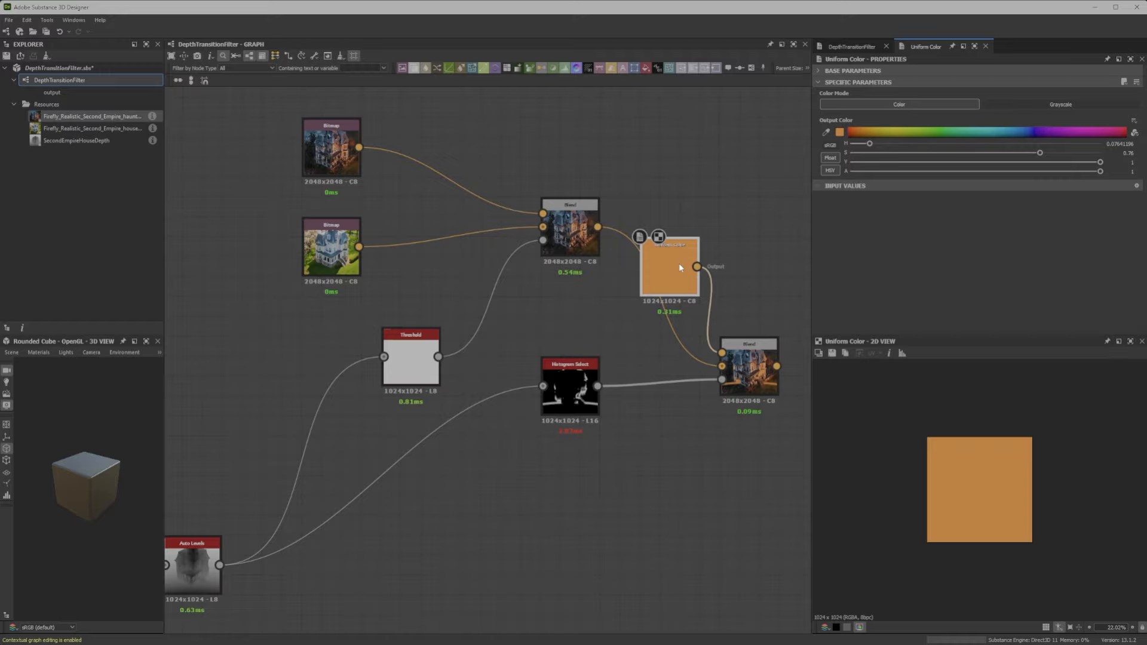
{"action": "left_click_drag", "start_coordinate": [842, 50], "coordinate": [914, 351]}
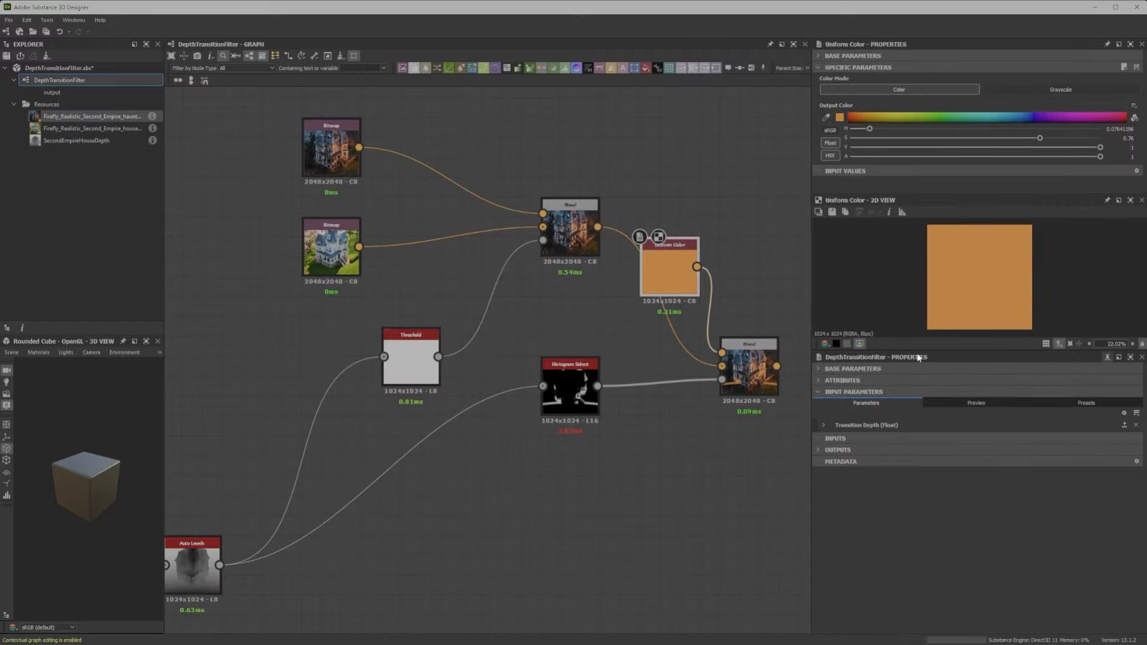
{"action": "left_click", "coordinate": [976, 402]}
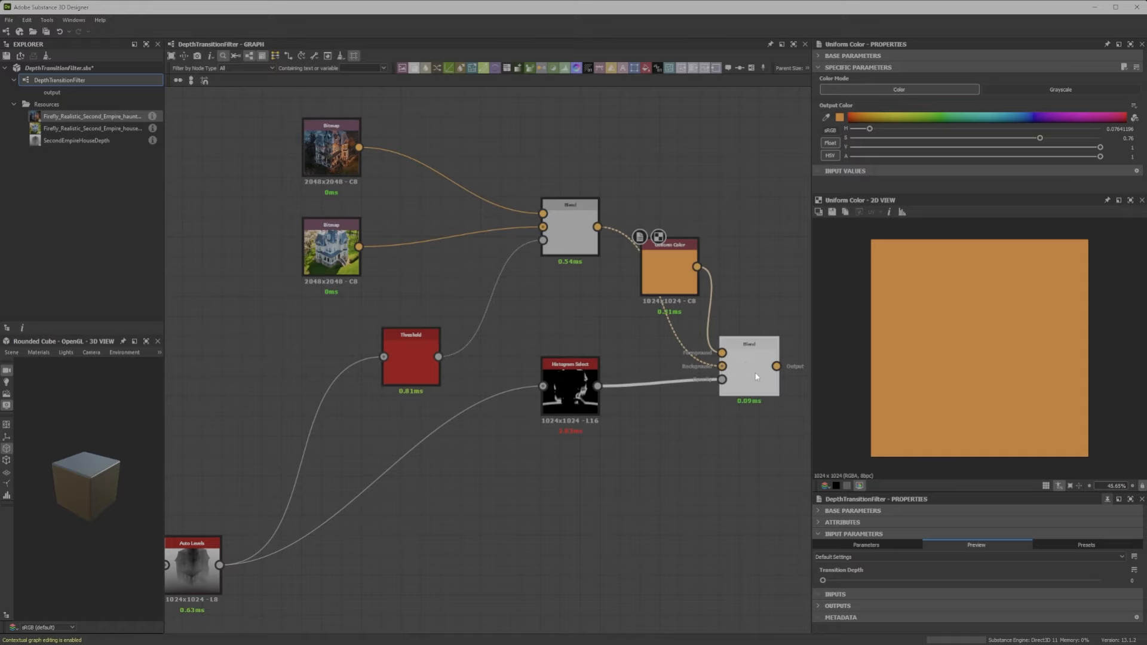
Step: Preview the second Blend fitted to the 2D view and test the Transition Depth by raising it and returning it to 0
{"action": "left_click", "coordinate": [768, 385]}
{"action": "middle_click_drag", "start_coordinate": [784, 413], "coordinate": [746, 376]}
{"action": "key", "text": "f"}
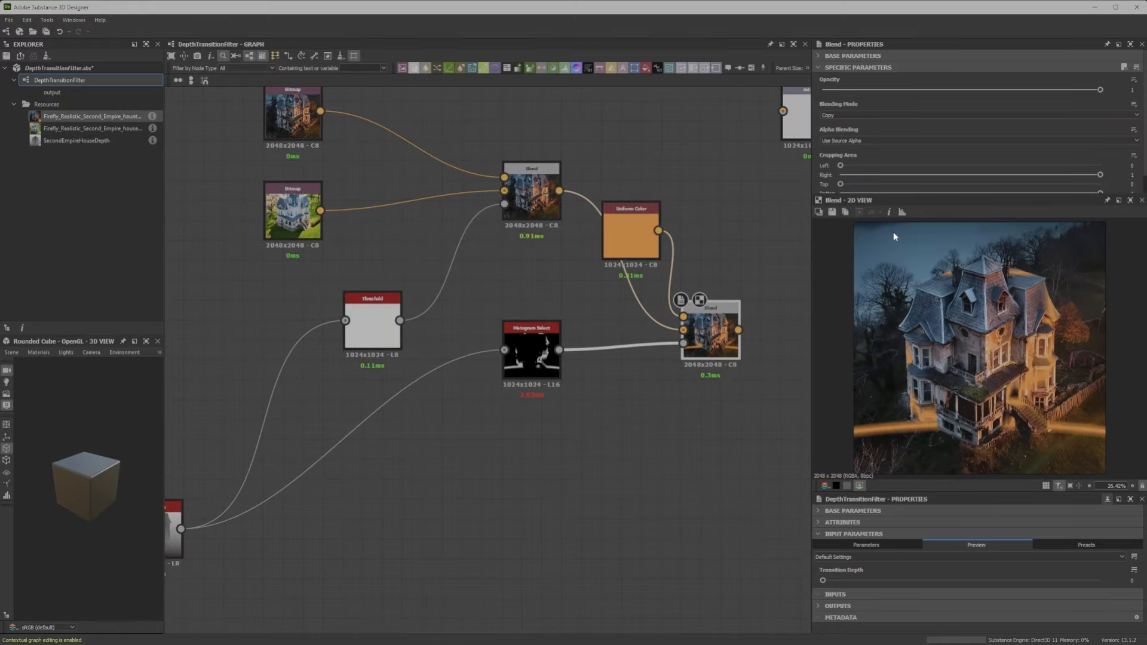
{"action": "left_click_drag", "start_coordinate": [822, 580], "coordinate": [926, 586]}
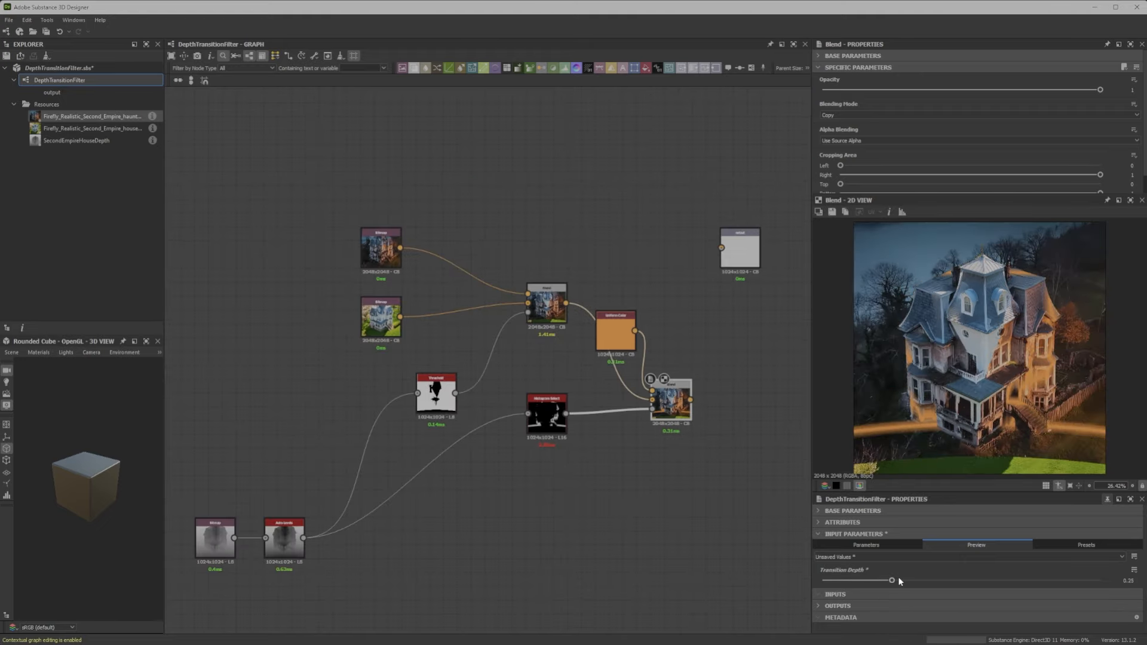
{"action": "left_click_drag", "start_coordinate": [894, 579], "coordinate": [788, 578]}
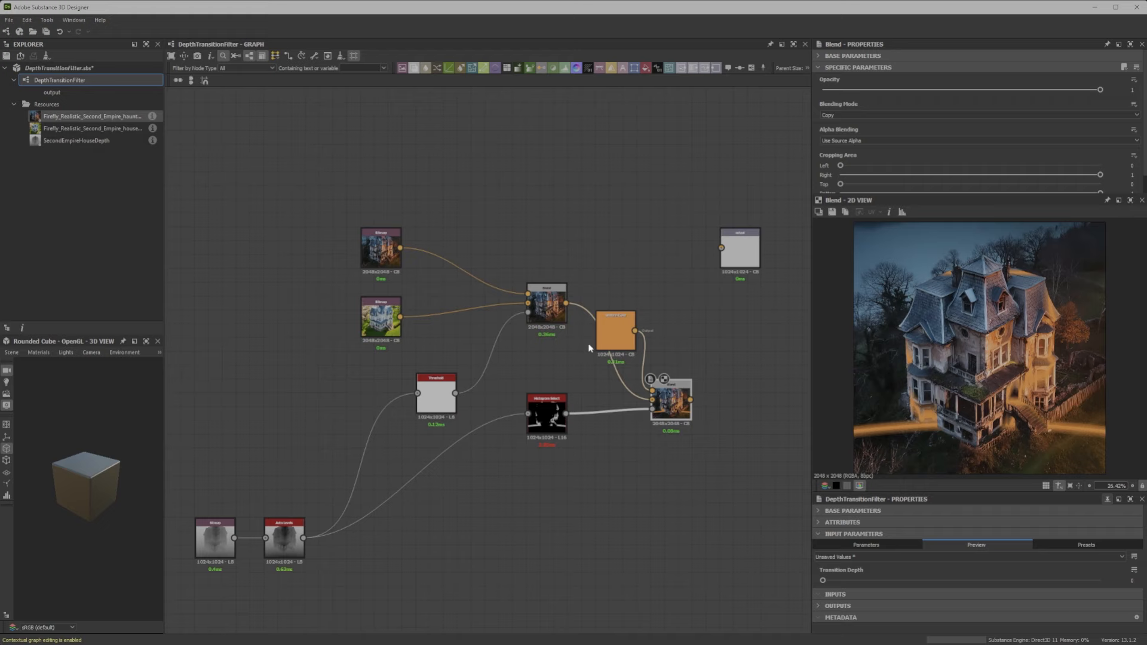
Step: Link the Histogram Select's Position to the Transition Depth input and test the moving edge band with Transition Depth at 0.32
{"action": "scroll", "coordinate": [552, 418], "scroll_direction": "up", "scroll_amount": 3}
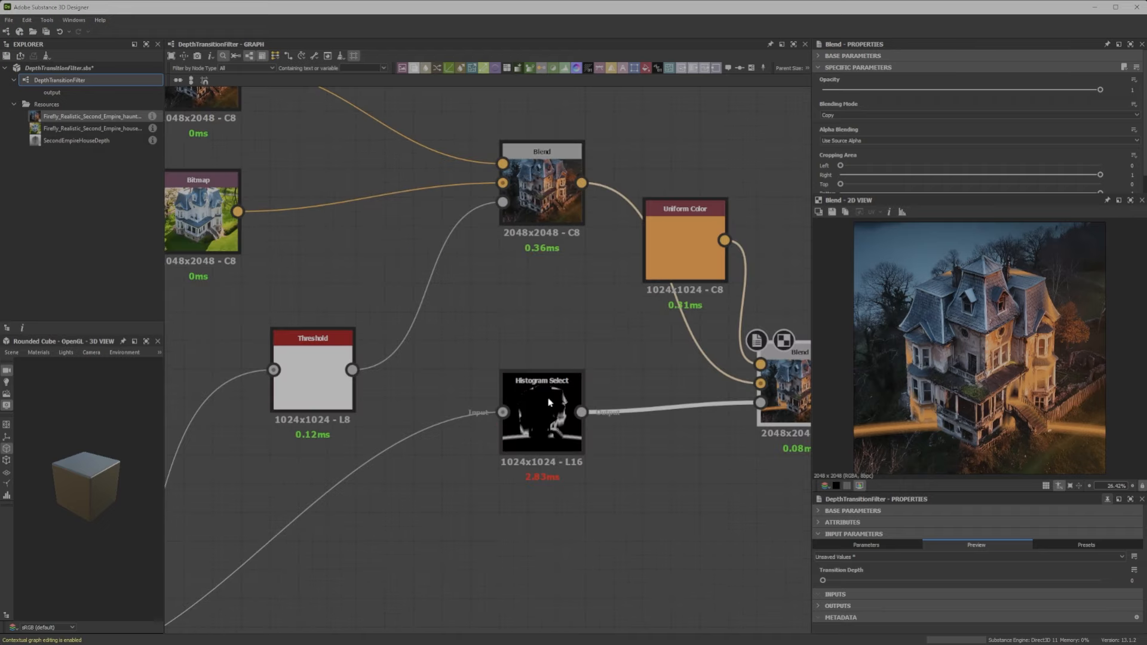
{"action": "scroll", "coordinate": [547, 397], "scroll_direction": "down", "scroll_amount": 2}
{"action": "left_click", "coordinate": [547, 397]}
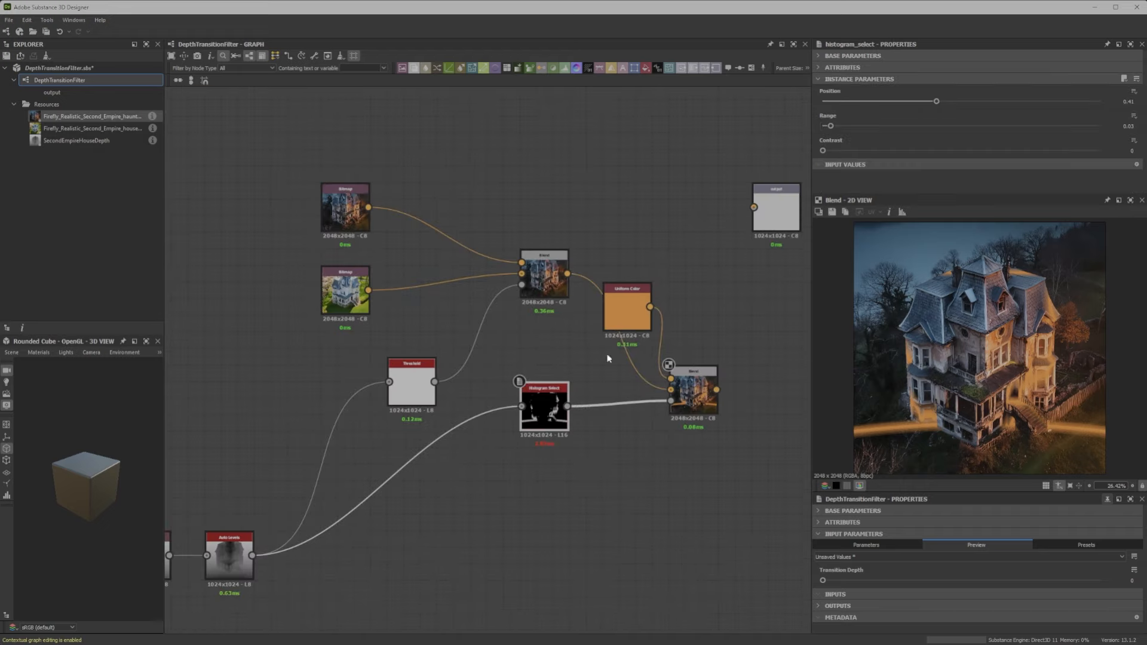
{"action": "left_click", "coordinate": [1133, 93]}
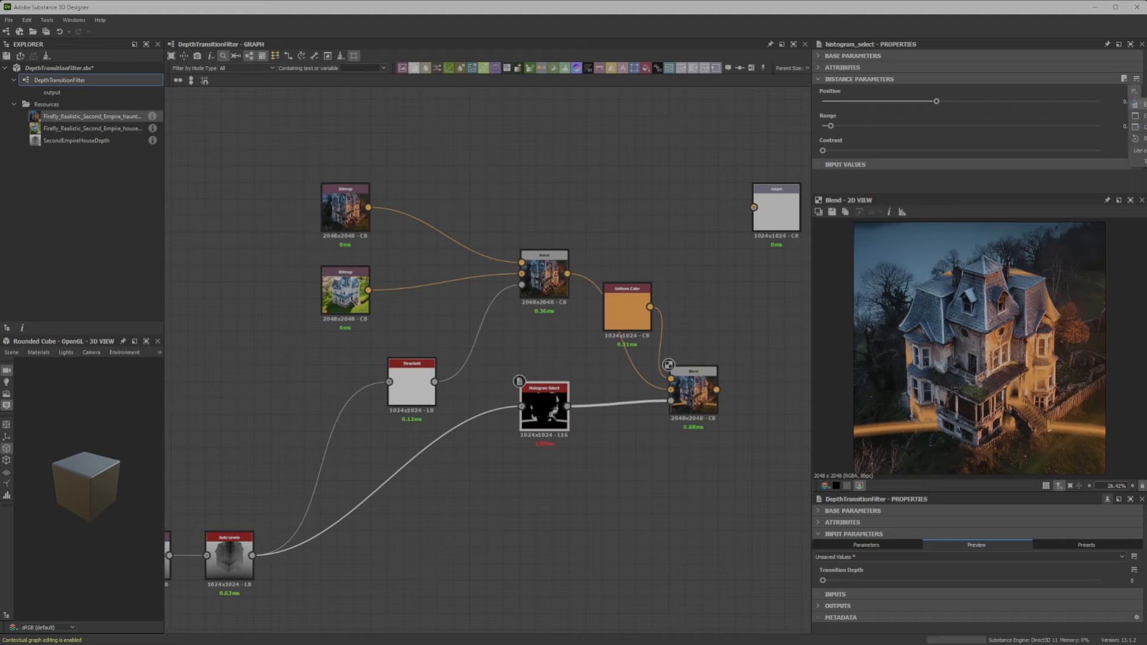
{"action": "left_click", "coordinate": [1138, 104]}
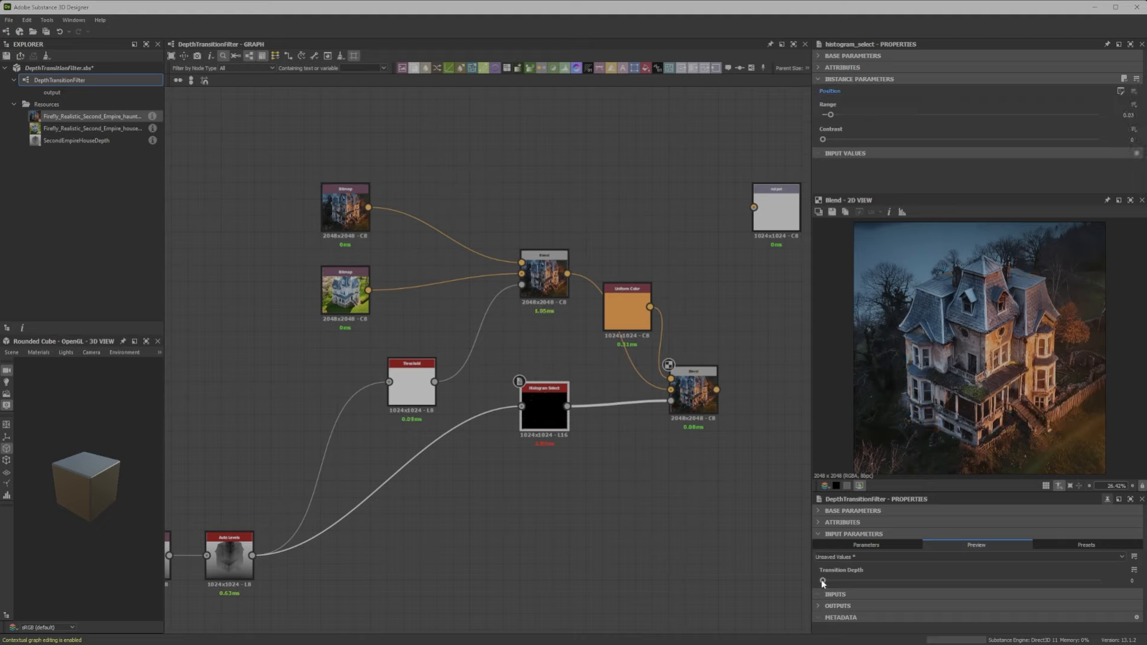
{"action": "left_click_drag", "start_coordinate": [822, 581], "coordinate": [909, 595]}
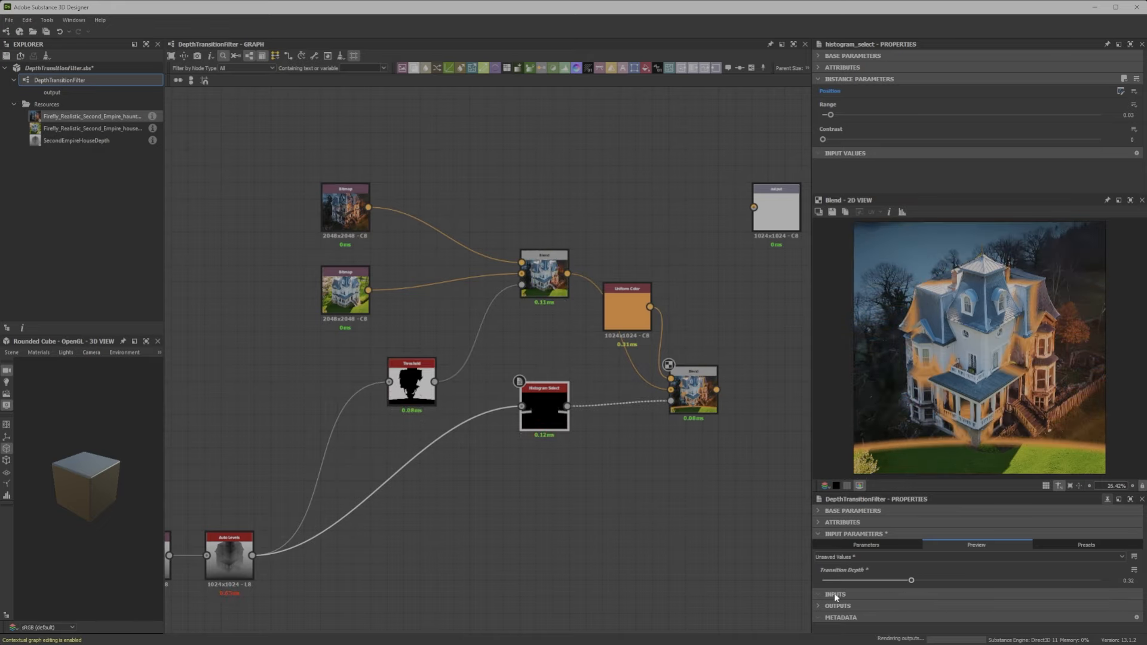
Step: Swap the two house images feeding the first Blend and test the Transition Depth at 1 and 0.32
{"action": "left_click_drag", "start_coordinate": [834, 594], "coordinate": [1128, 589]}
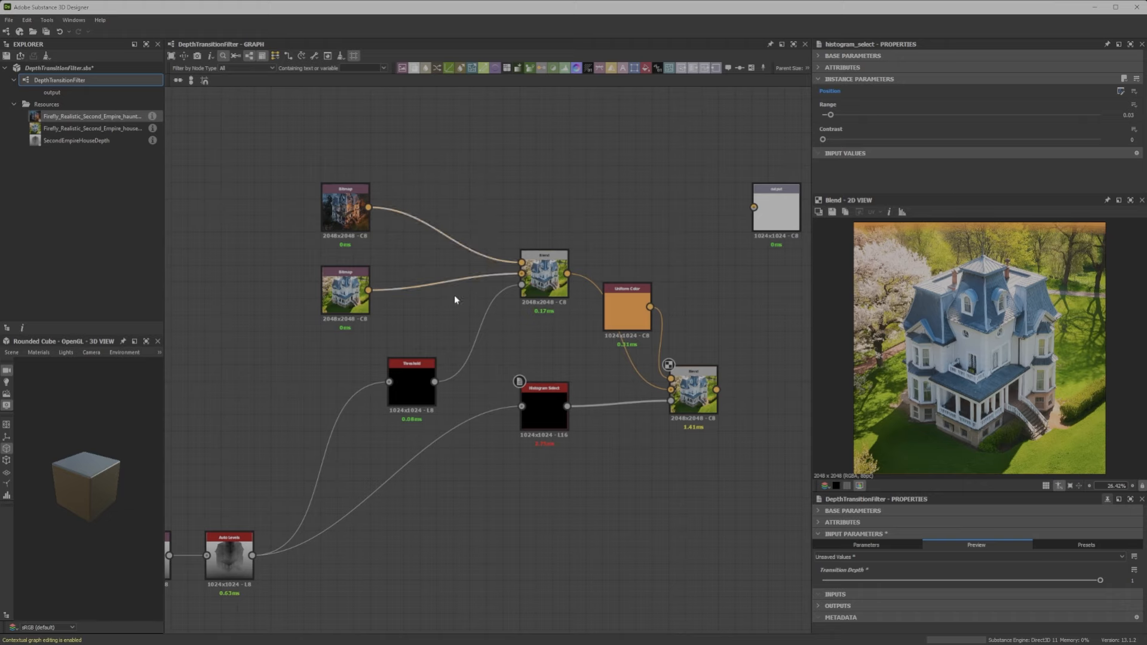
{"action": "key", "text": "x"}
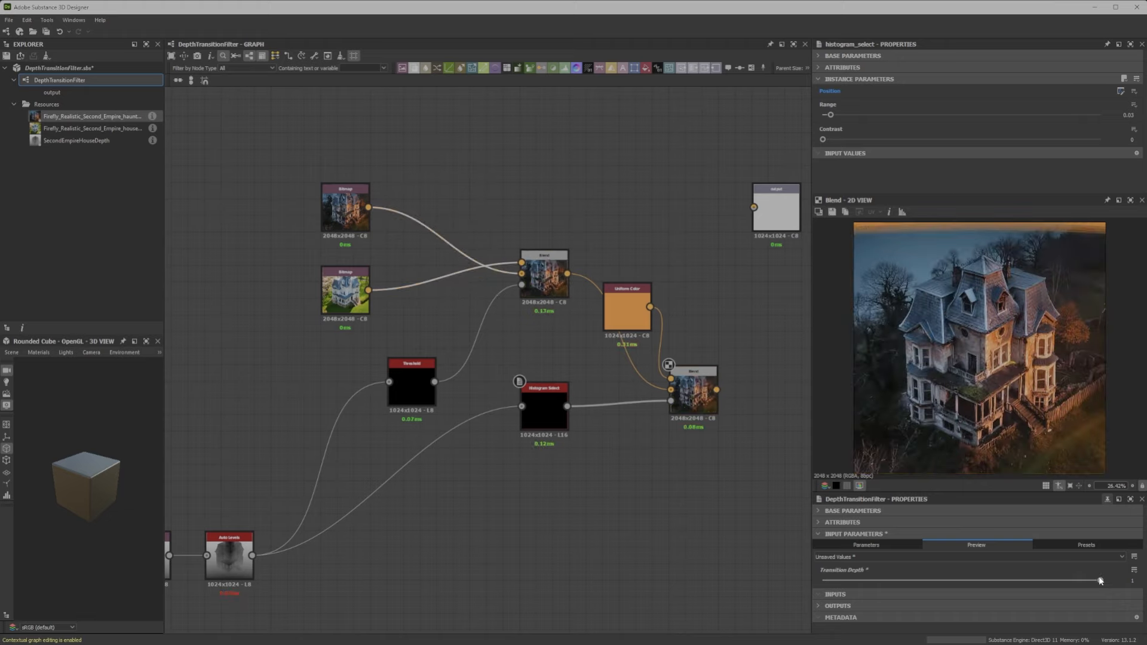
{"action": "left_click_drag", "start_coordinate": [1100, 580], "coordinate": [911, 574]}
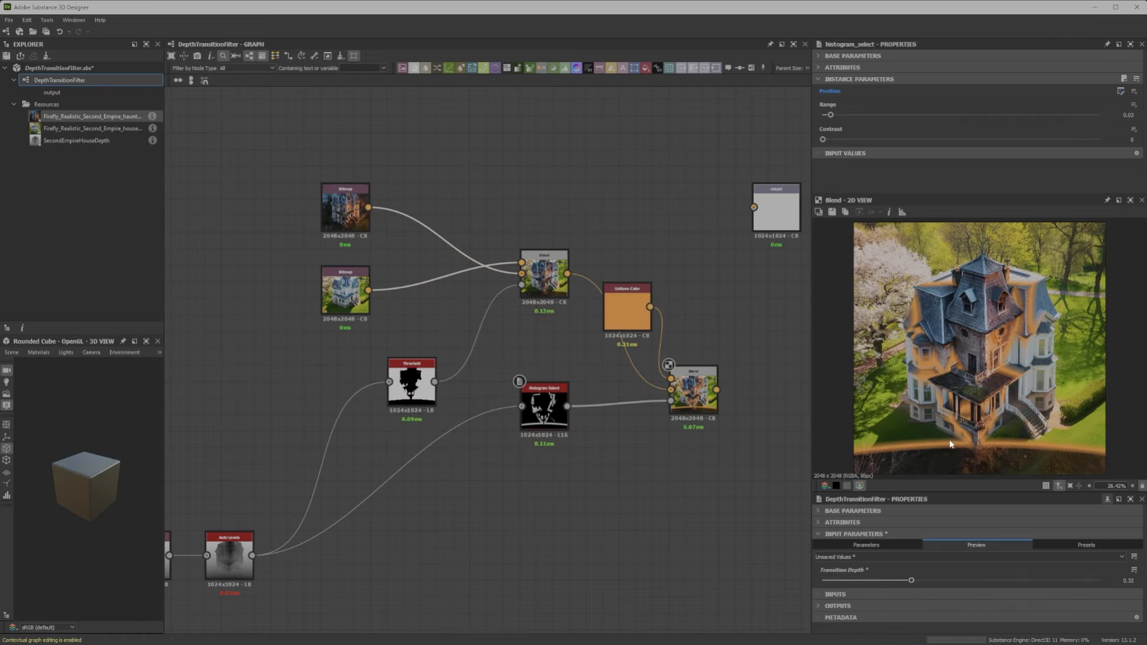
Step: Spread out the graph by moving the second Blend, the depth Auto Levels and the Histogram Select away from their neighbours
{"action": "middle_click_drag", "start_coordinate": [667, 310], "coordinate": [531, 323]}
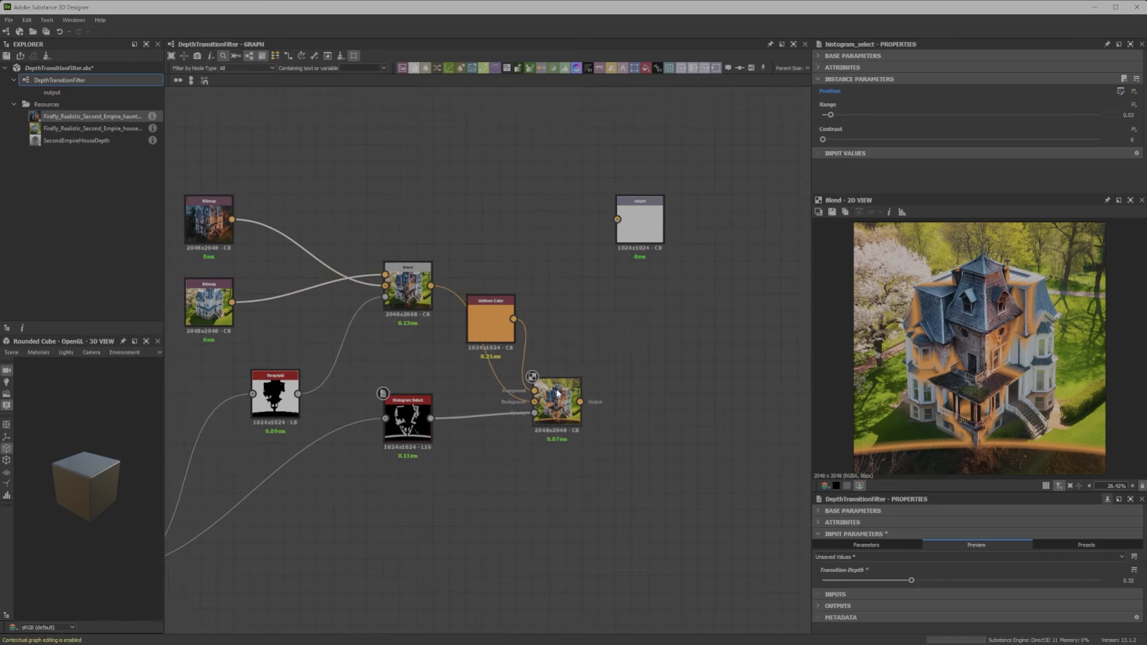
{"action": "left_click_drag", "start_coordinate": [612, 403], "coordinate": [663, 396]}
{"action": "middle_click_drag", "start_coordinate": [438, 433], "coordinate": [586, 371]}
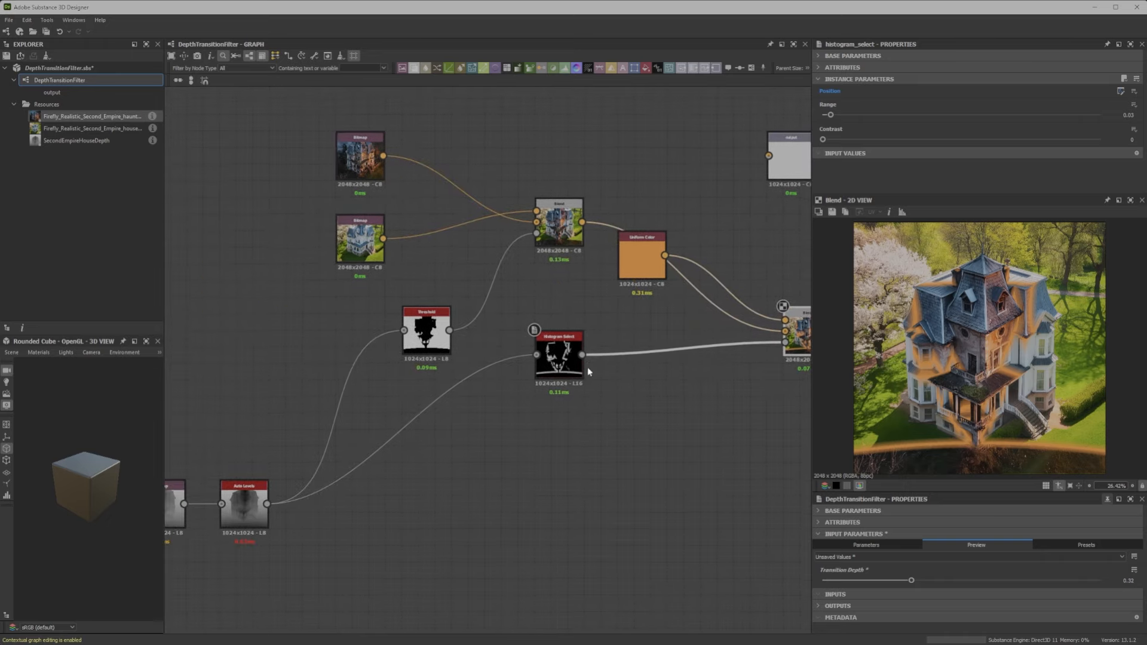
{"action": "middle_click_drag", "start_coordinate": [396, 414], "coordinate": [526, 379]}
{"action": "left_click_drag", "start_coordinate": [250, 416], "coordinate": [281, 456]}
{"action": "left_click_drag", "start_coordinate": [672, 327], "coordinate": [539, 442]}
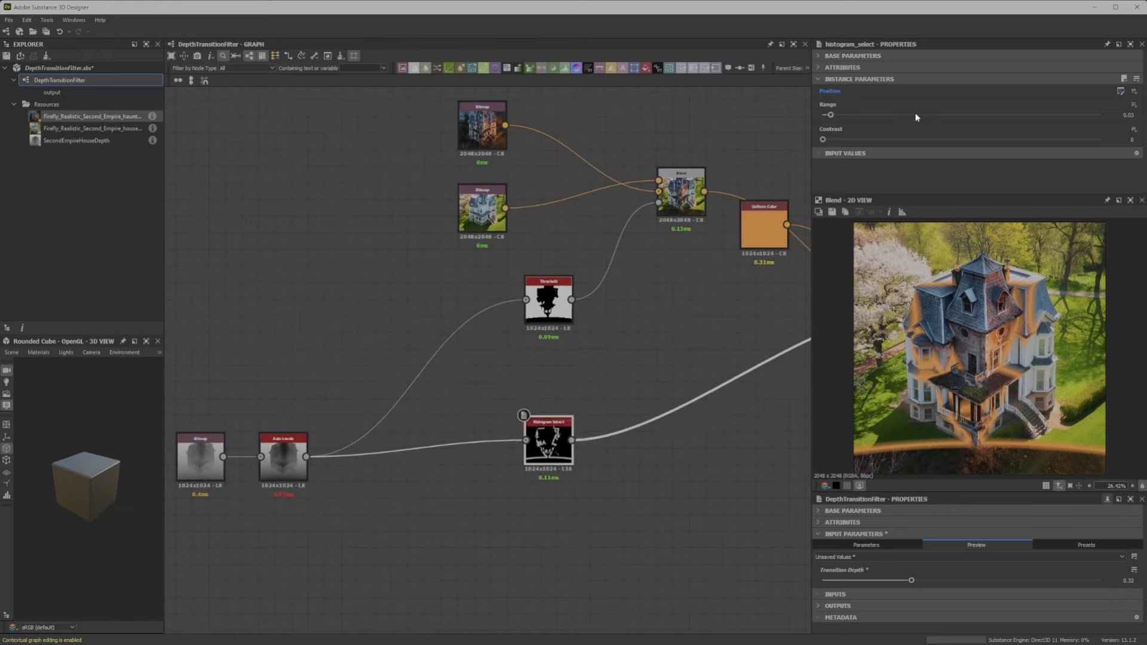
Step: Set the Histogram Select's Range to 0.01
{"action": "scroll", "coordinate": [561, 418], "scroll_direction": "up", "scroll_amount": 1}
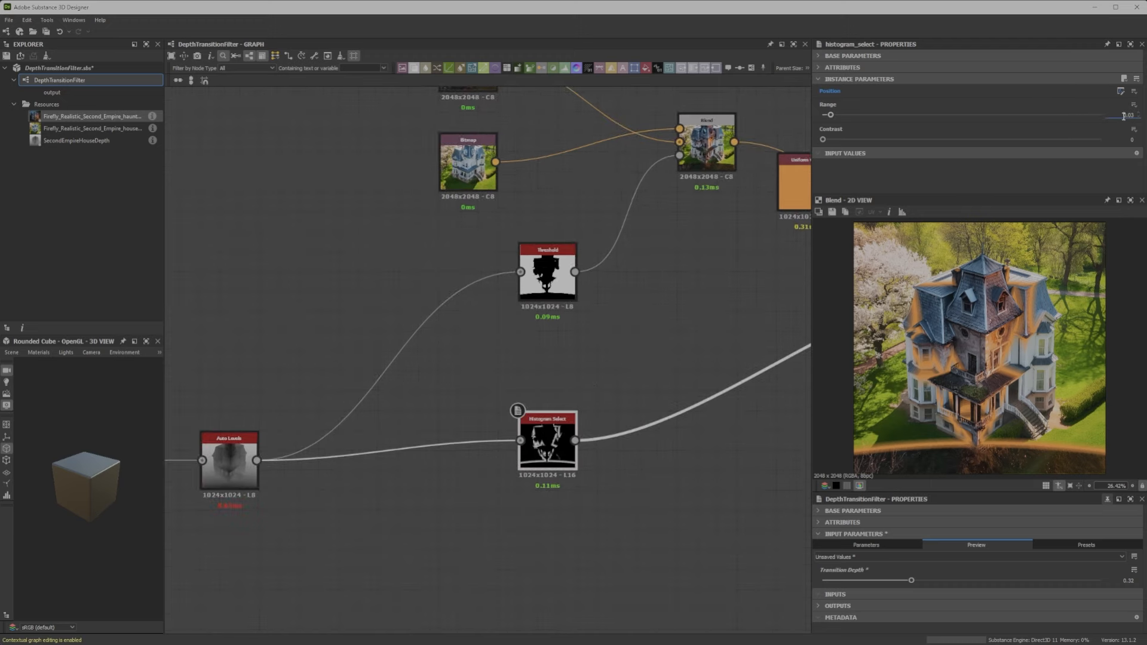
{"action": "type", "text": "1"}
{"action": "key", "text": "Return"}
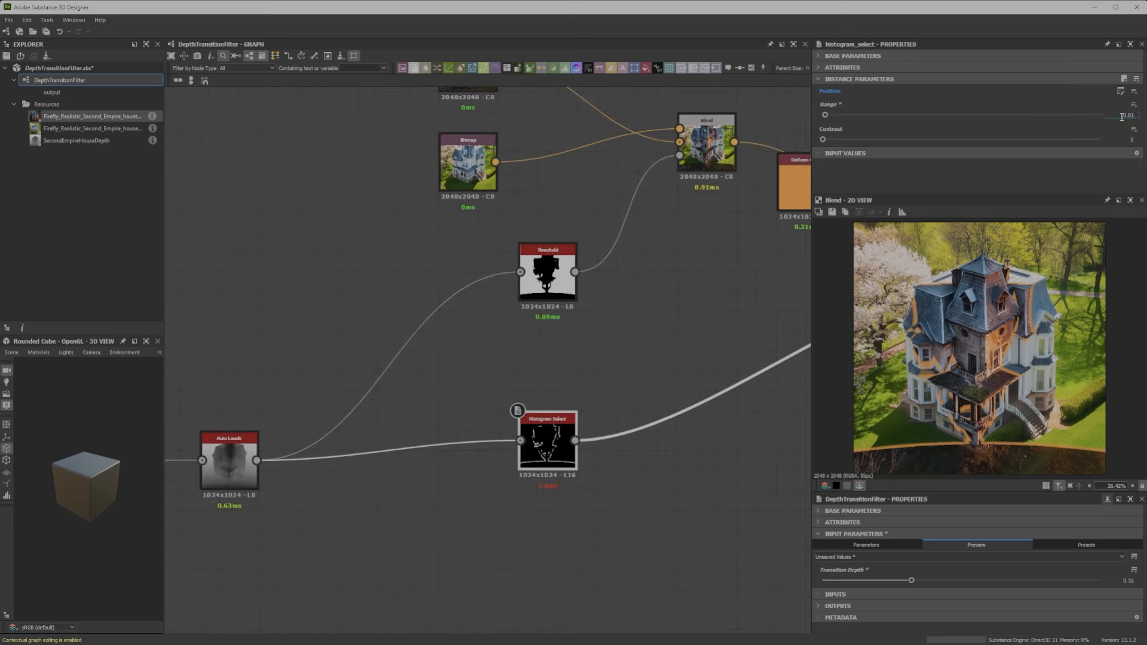
Step: Move the Uniform Color node farther from the first Blend and change its output color to bright yellow
{"action": "middle_click_drag", "start_coordinate": [702, 215], "coordinate": [490, 218]}
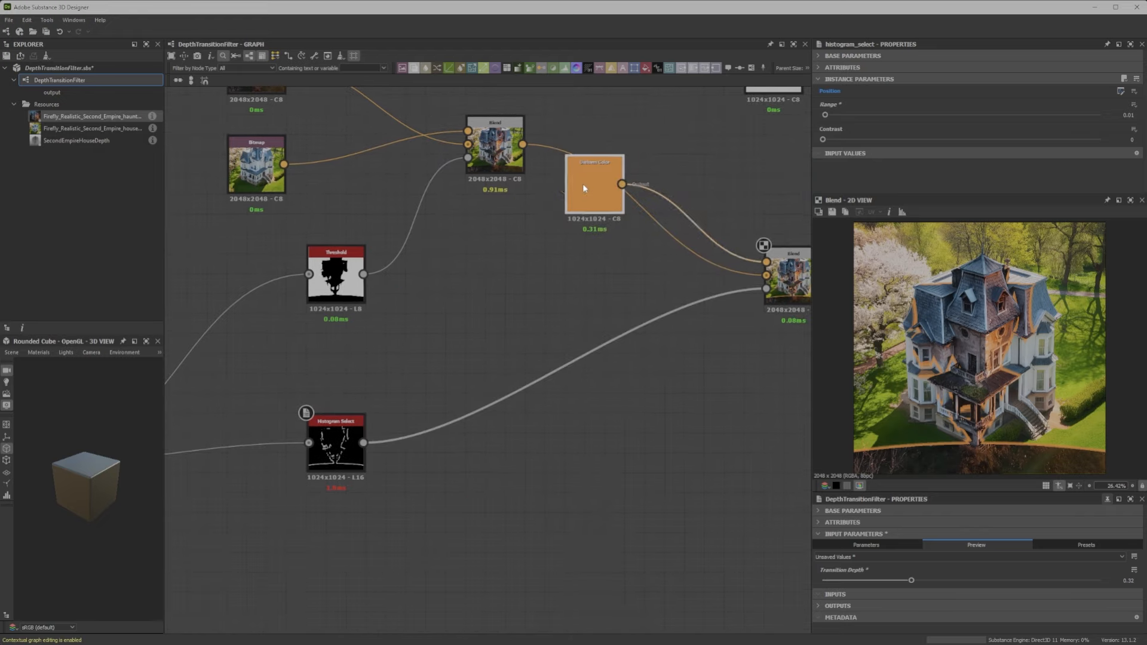
{"action": "left_click_drag", "start_coordinate": [583, 184], "coordinate": [637, 160]}
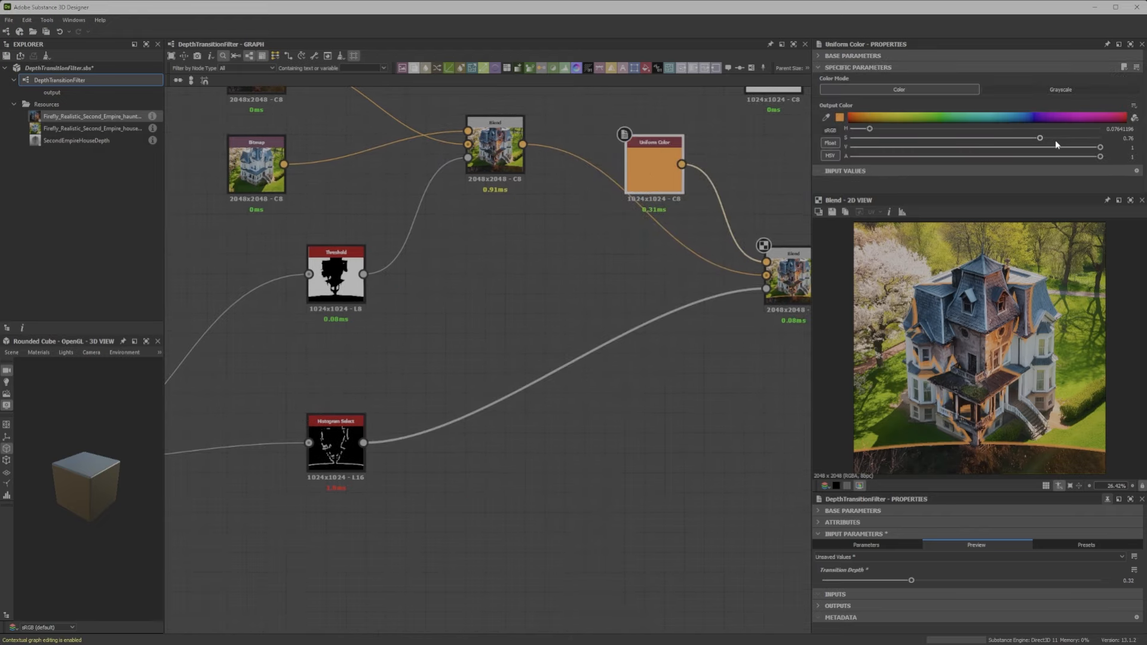
{"action": "left_click_drag", "start_coordinate": [445, 251], "coordinate": [468, 238]}
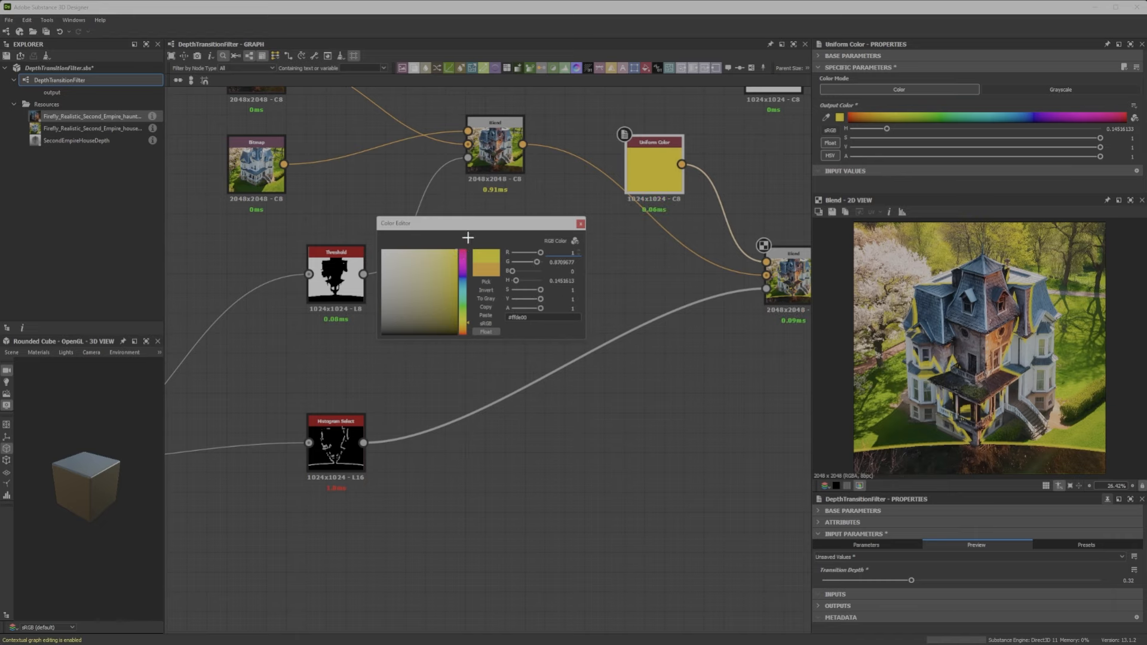
{"action": "left_click", "coordinate": [580, 224]}
Step: Examine the Threshold and Histogram Select masks up close
{"action": "middle_click_drag", "start_coordinate": [448, 312], "coordinate": [592, 244]}
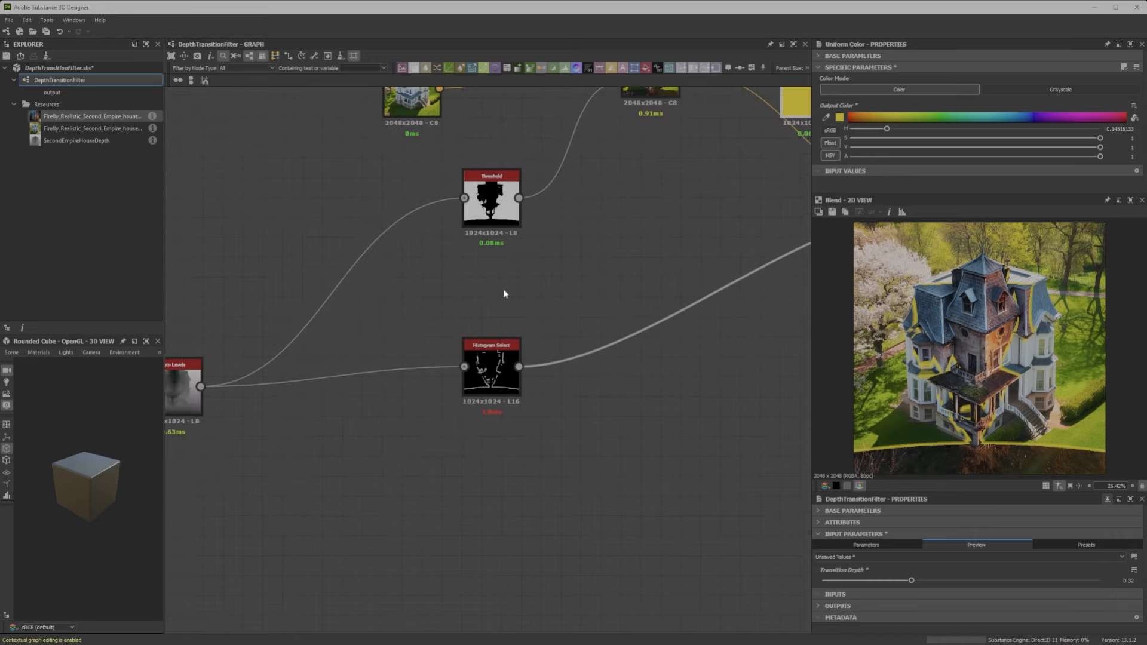
{"action": "scroll", "coordinate": [503, 291], "scroll_direction": "down", "scroll_amount": 3}
{"action": "middle_click_drag", "start_coordinate": [503, 302], "coordinate": [535, 292]}
{"action": "scroll", "coordinate": [536, 296], "scroll_direction": "up", "scroll_amount": 3}
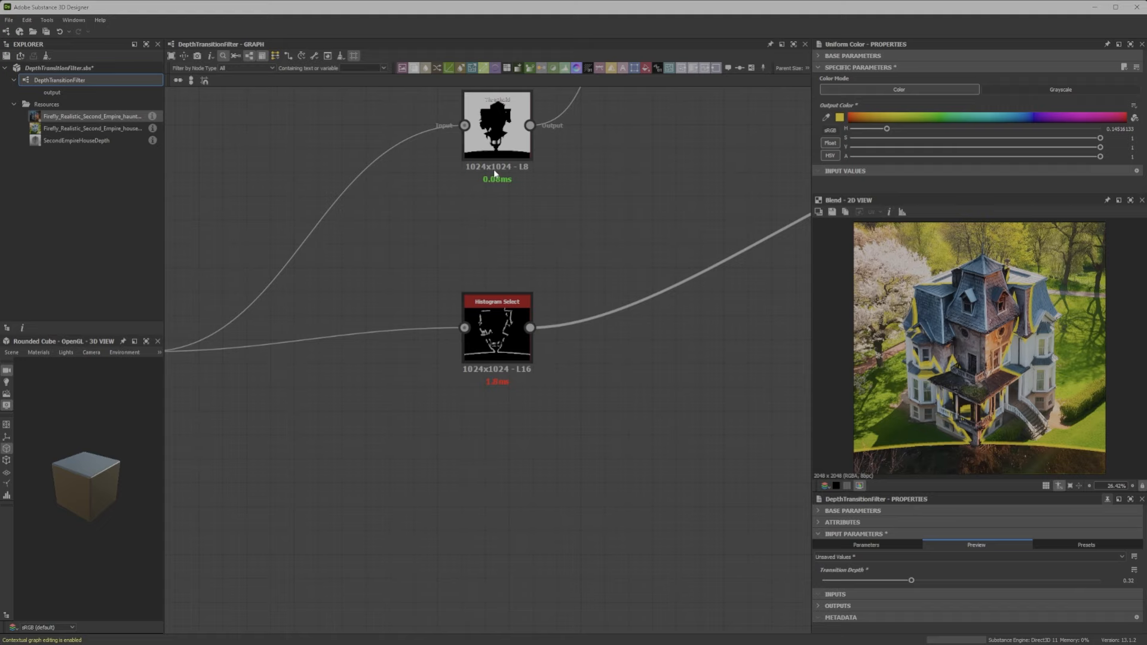
{"action": "left_click_drag", "start_coordinate": [570, 399], "coordinate": [488, 153]}
{"action": "middle_click_drag", "start_coordinate": [501, 163], "coordinate": [589, 199]}
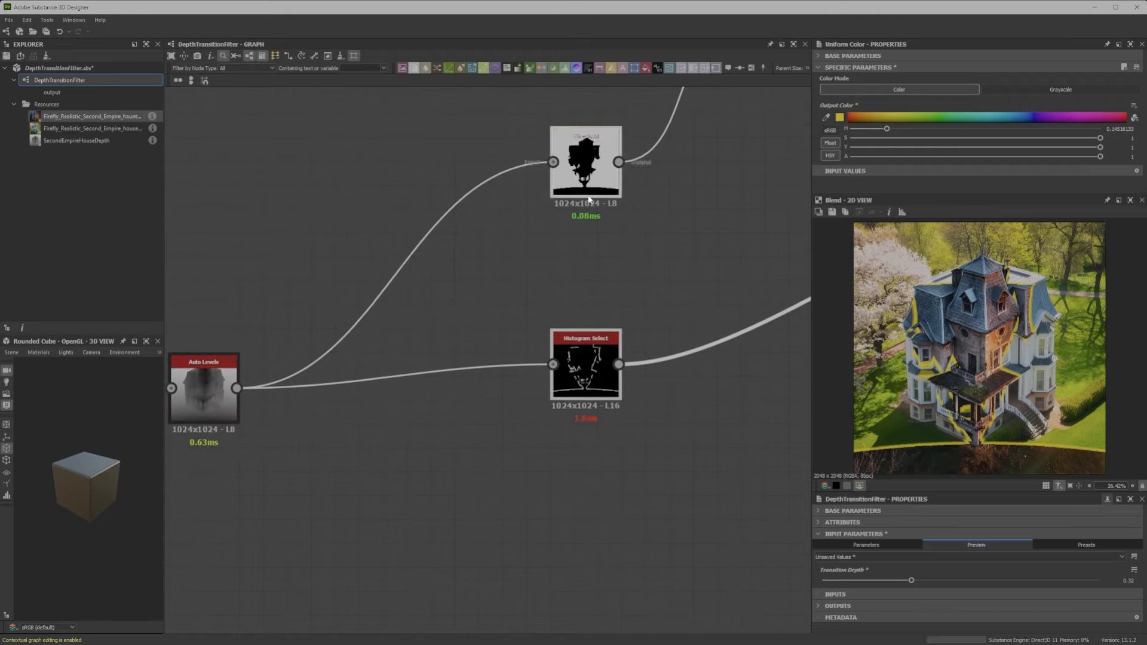
{"action": "middle_click_drag", "start_coordinate": [591, 261], "coordinate": [498, 263]}
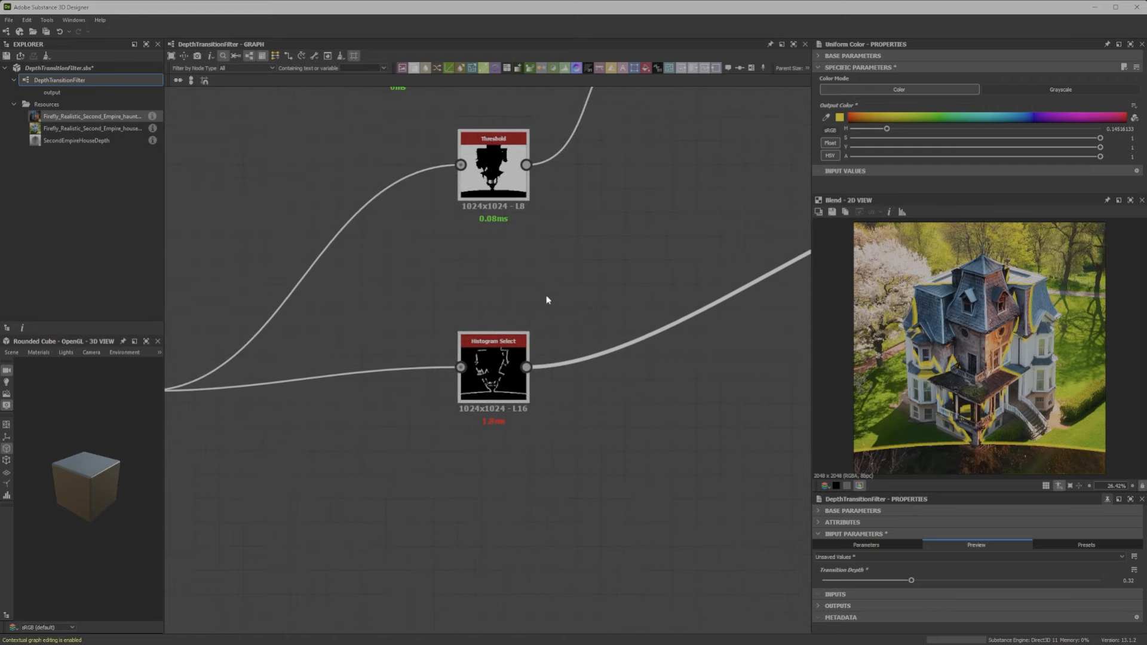
{"action": "scroll", "coordinate": [501, 384], "scroll_direction": "up", "scroll_amount": 3}
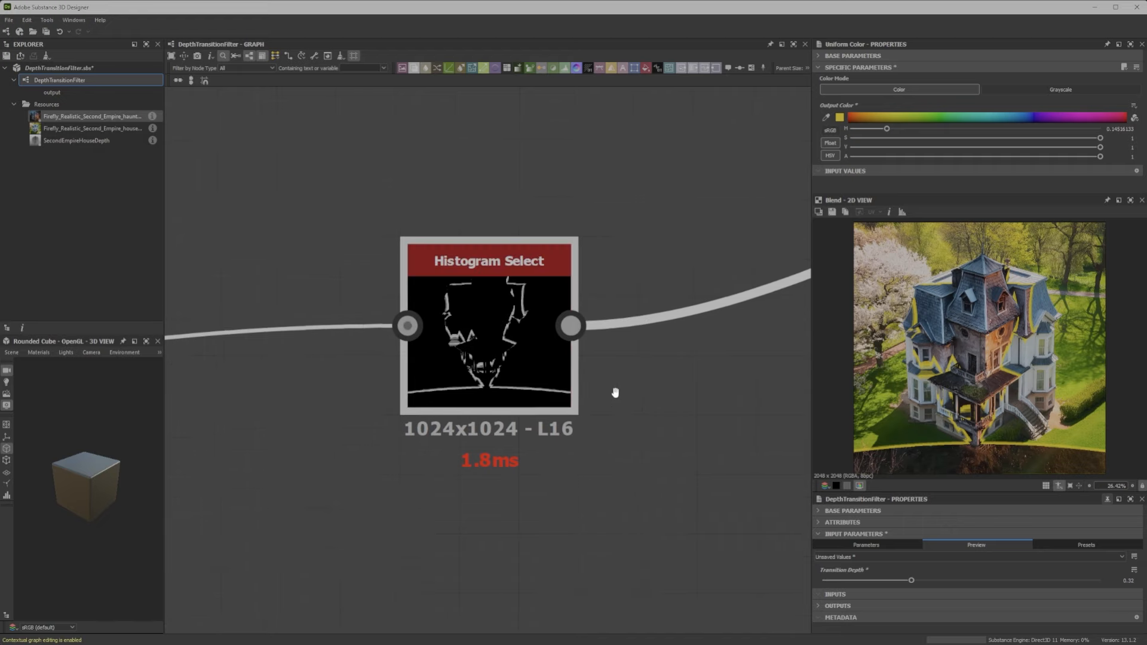
Step: Add a Multi Directional Warp Grayscale node and feed the Histogram Select output into its Input
{"action": "scroll", "coordinate": [615, 392], "scroll_direction": "down", "scroll_amount": 3}
{"action": "key", "text": "space"}
{"action": "type", "text": "mult"}
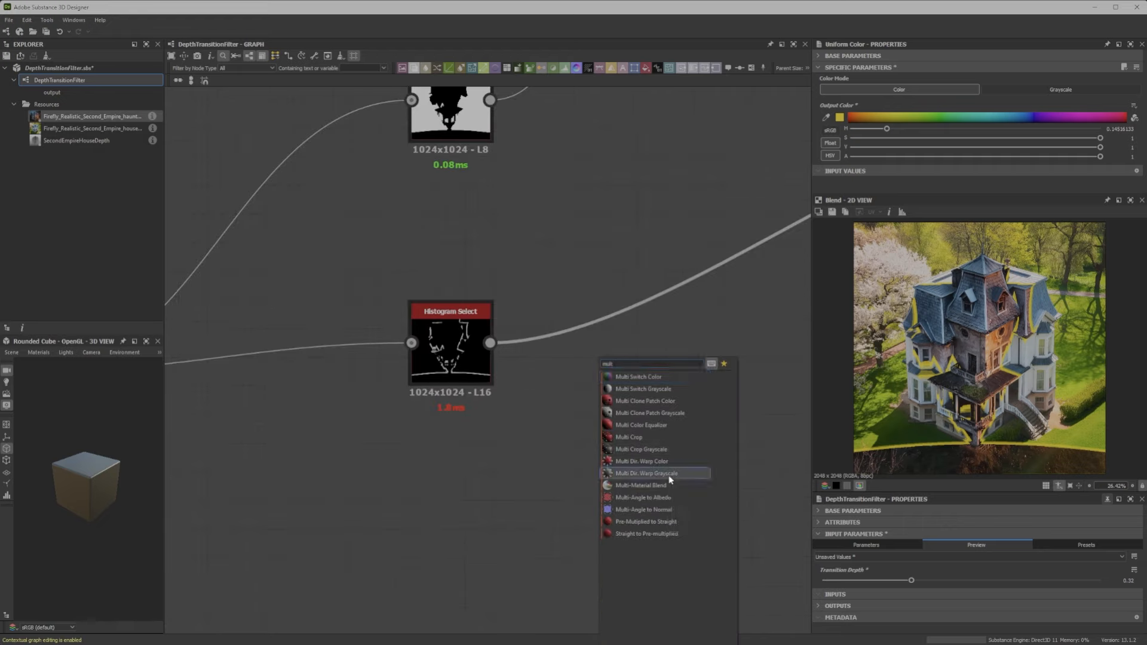
{"action": "left_click", "coordinate": [662, 474]}
{"action": "left_click_drag", "start_coordinate": [490, 343], "coordinate": [554, 391]}
Step: Add a Perlin Noise, connect it to the warp's Intensity Input and preview the warped edge
{"action": "key", "text": "space"}
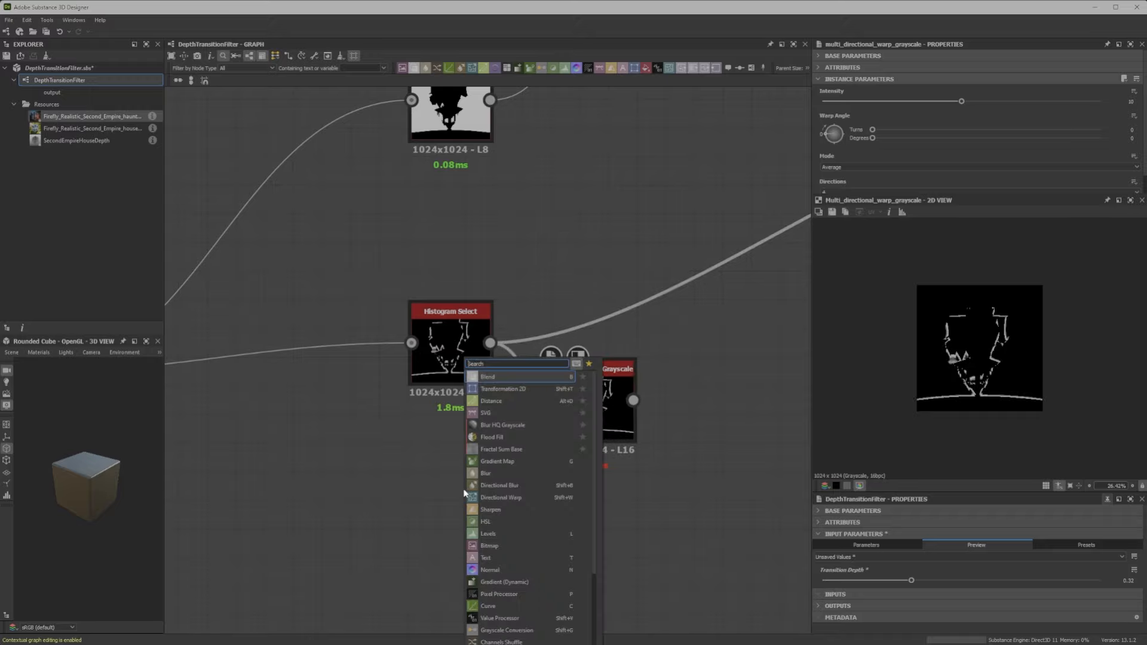
{"action": "type", "text": "perlin"}
{"action": "left_click", "coordinate": [496, 401]}
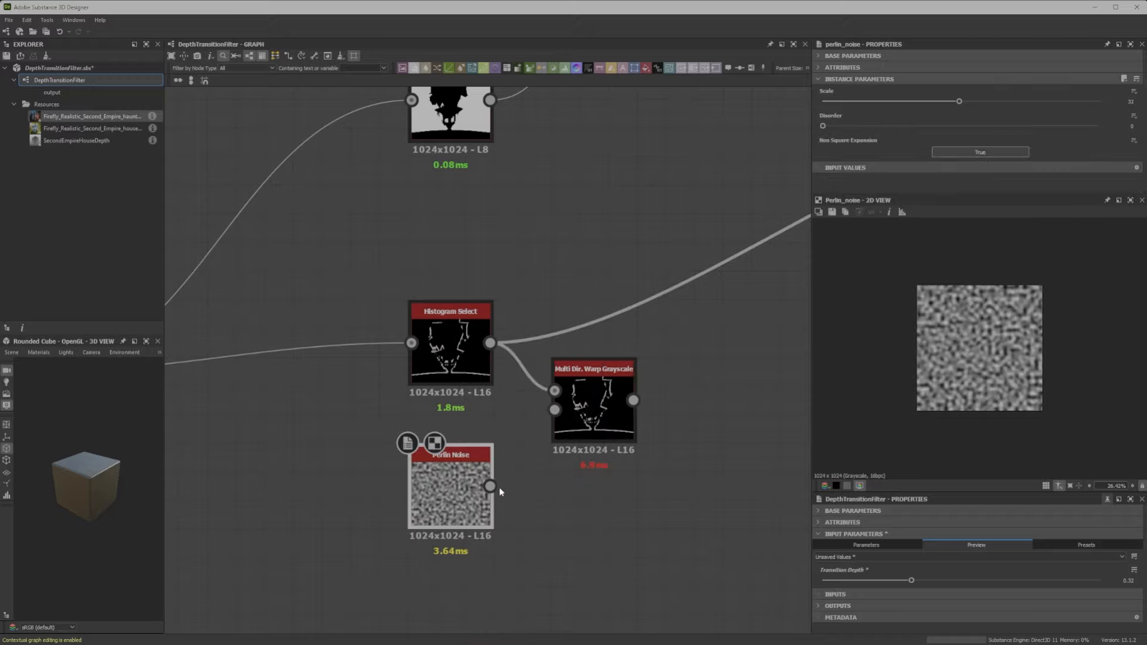
{"action": "left_click_drag", "start_coordinate": [490, 486], "coordinate": [555, 411]}
{"action": "double_click", "coordinate": [590, 406]}
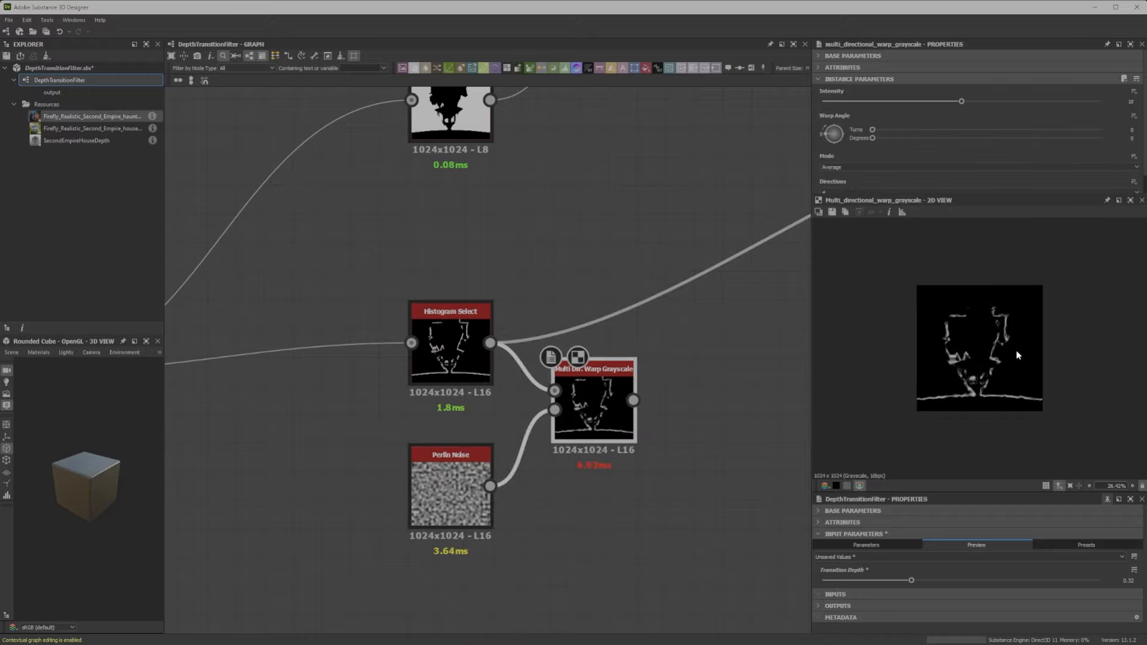
Step: Route the warped edge mask into the second Blend's opacity input and preview that Blend
{"action": "scroll", "coordinate": [952, 386], "scroll_direction": "up", "scroll_amount": 3}
{"action": "scroll", "coordinate": [568, 410], "scroll_direction": "down", "scroll_amount": 5}
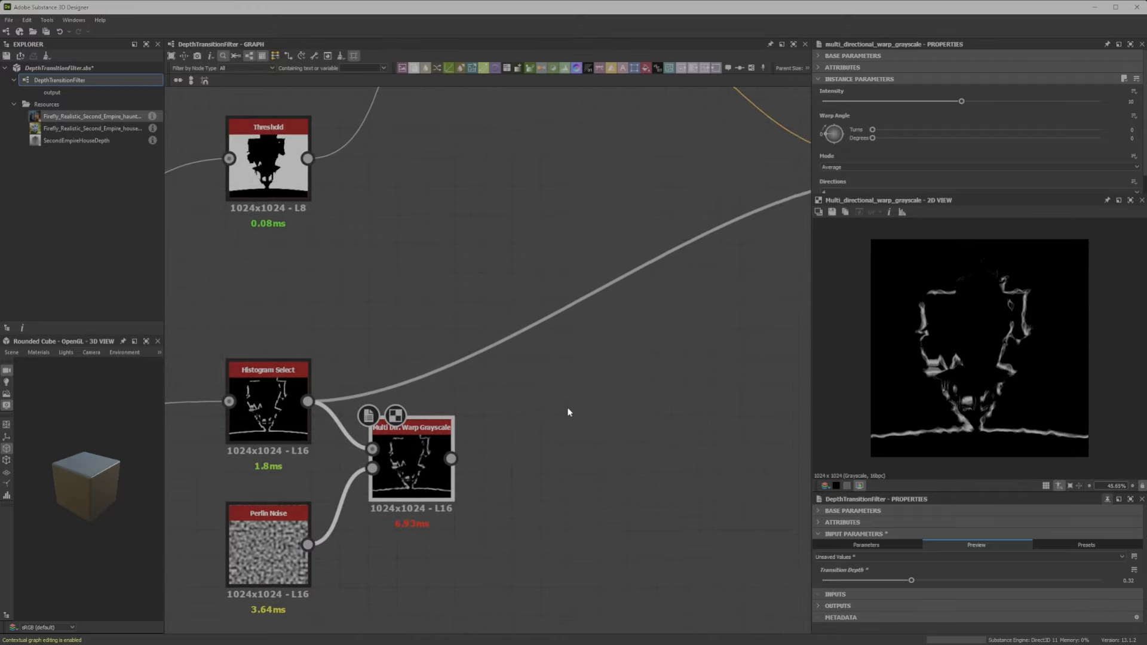
{"action": "double_click", "coordinate": [741, 288]}
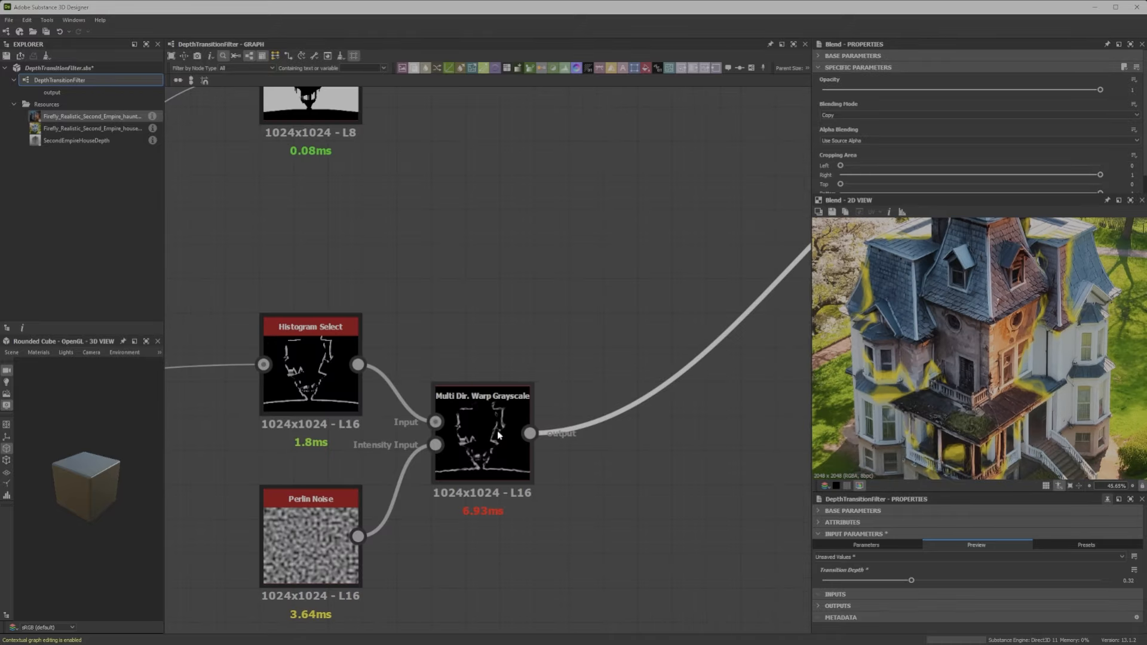
Step: Insert an Auto Levels node between the Multi Directional Warp and the second Blend, and adjust its placement
{"action": "key", "text": "space"}
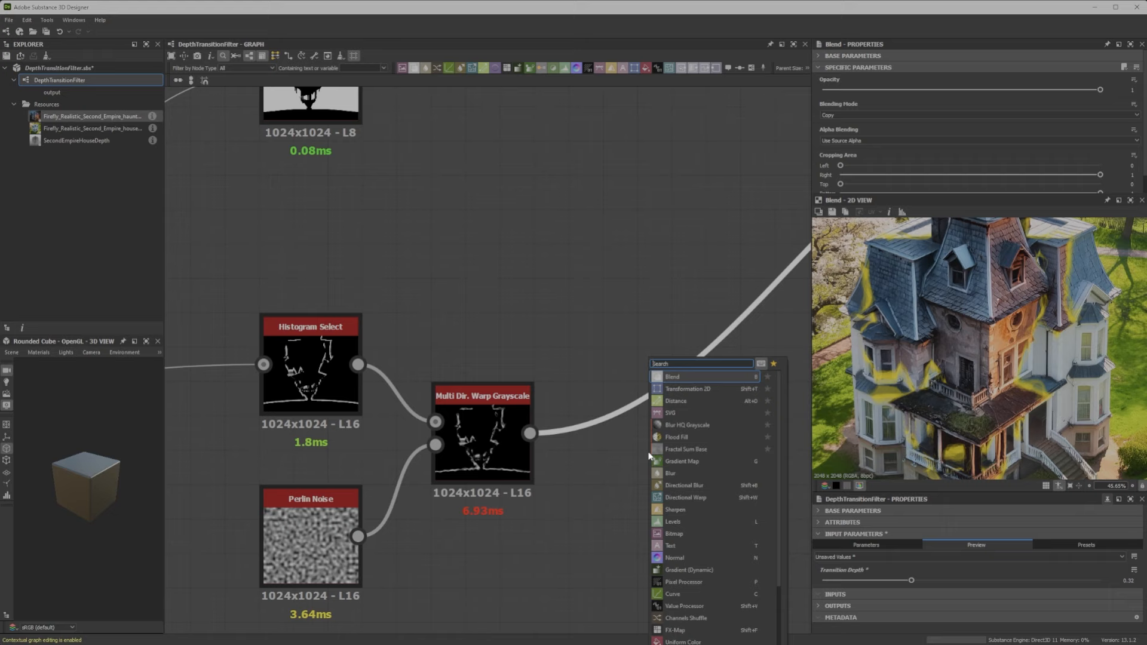
{"action": "type", "text": "auto"}
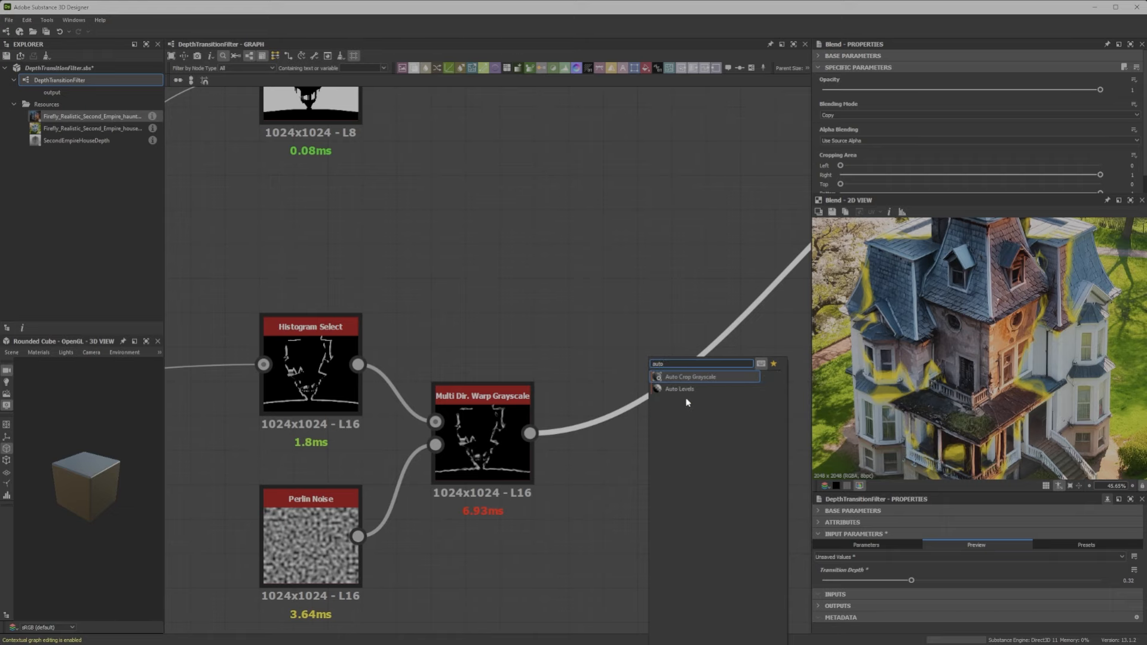
{"action": "left_click", "coordinate": [693, 389]}
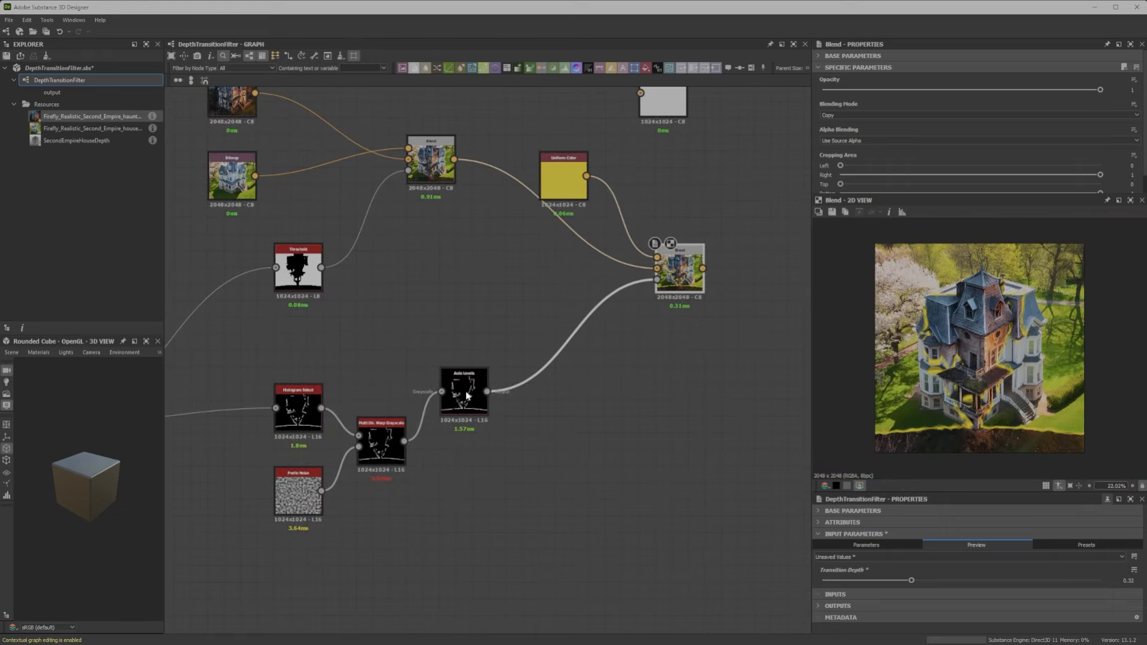
{"action": "left_click", "coordinate": [469, 395]}
{"action": "scroll", "coordinate": [471, 390], "scroll_direction": "up", "scroll_amount": 4}
{"action": "scroll", "coordinate": [472, 389], "scroll_direction": "down", "scroll_amount": 4}
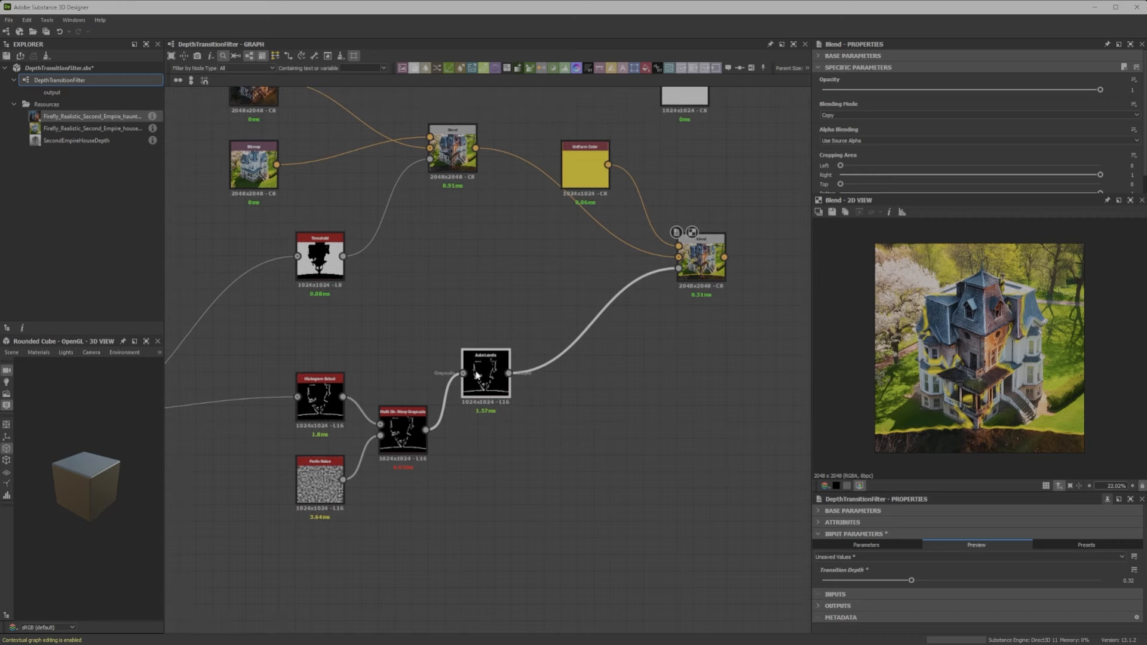
{"action": "left_click_drag", "start_coordinate": [484, 359], "coordinate": [492, 358]}
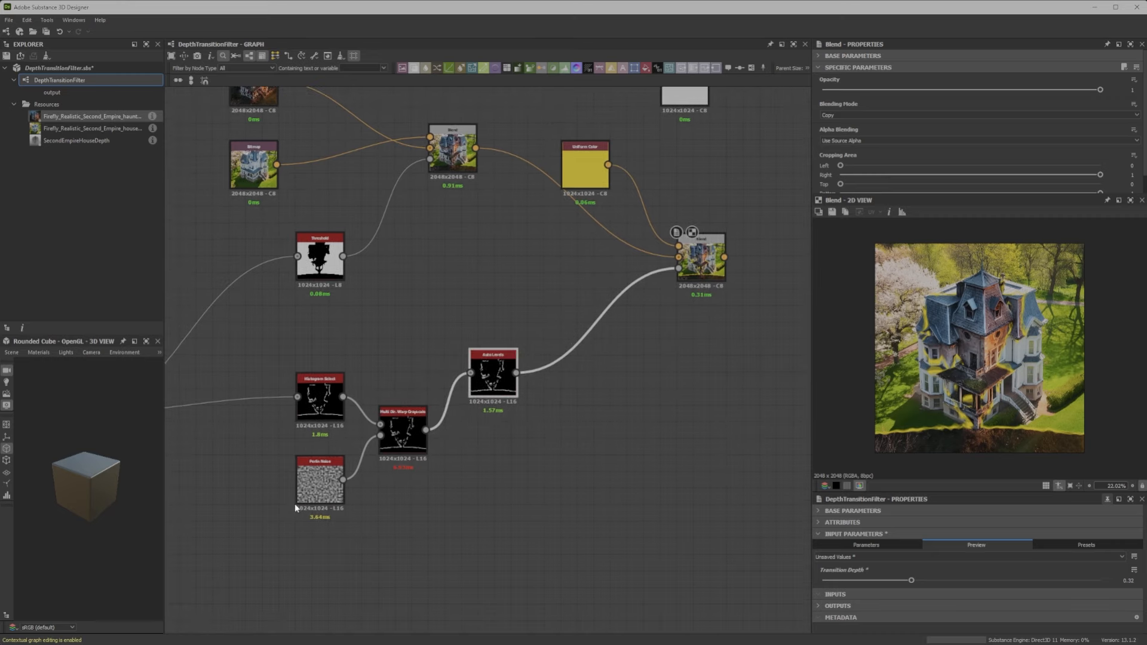
{"action": "left_click_drag", "start_coordinate": [293, 506], "coordinate": [409, 442]}
{"action": "key", "text": "ctrl+d"}
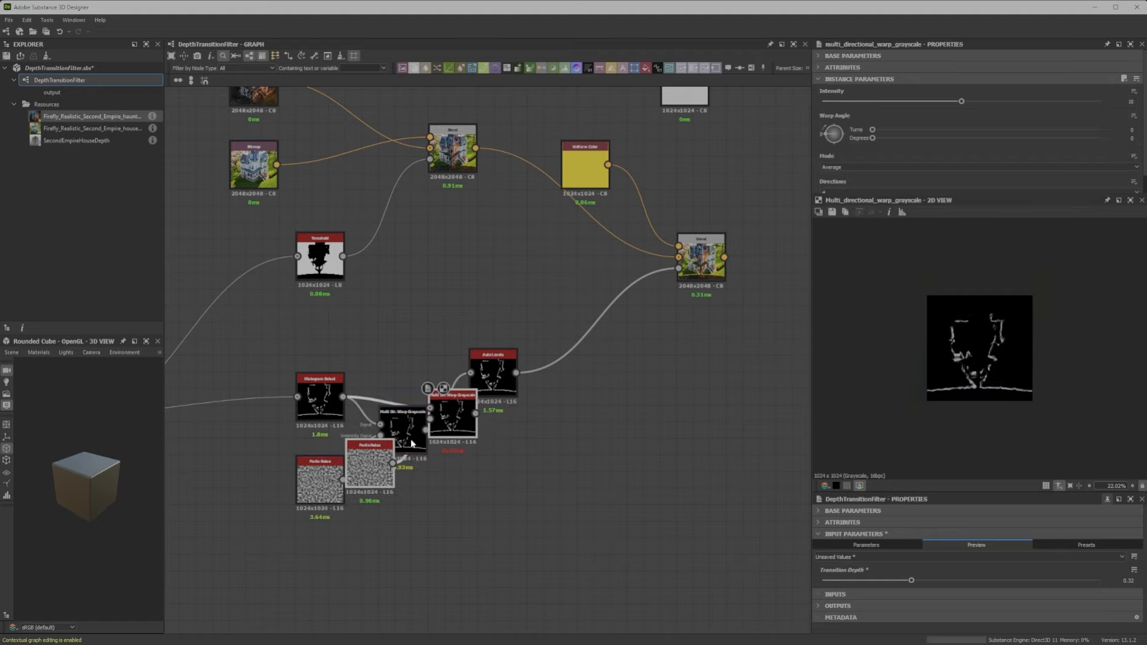
{"action": "key", "text": "Delete"}
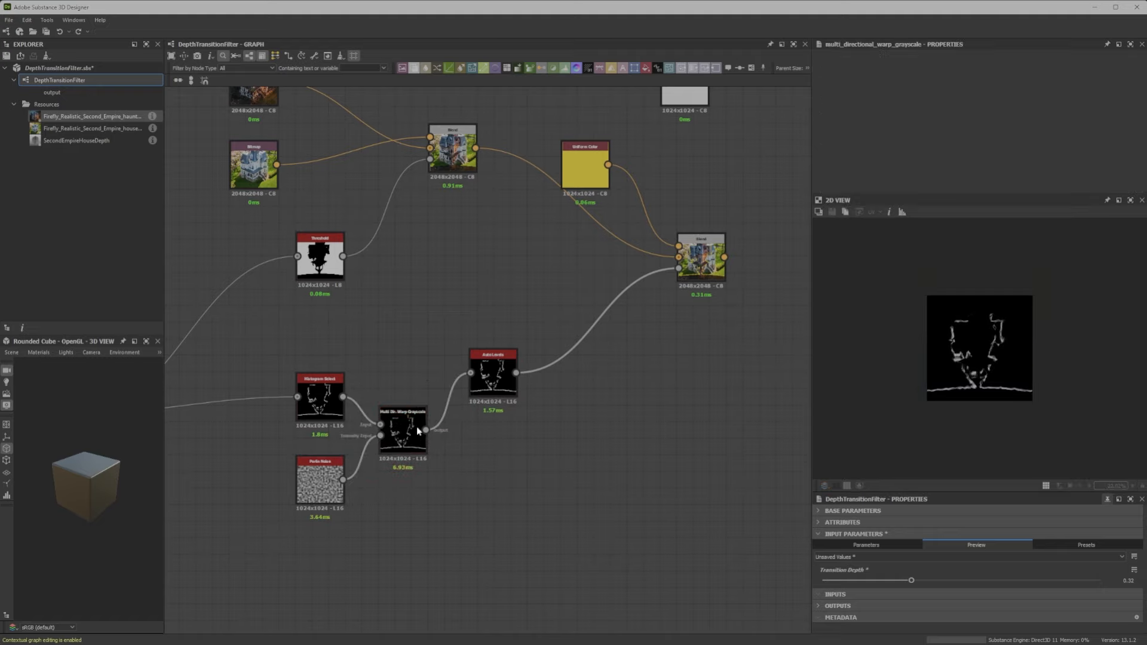
Step: Duplicate the Multi Directional Warp with its Perlin Noise link and insert the copy between the Threshold and the first Blend's mask
{"action": "left_click", "coordinate": [417, 431]}
{"action": "key", "text": "ctrl+d"}
{"action": "left_click_drag", "start_coordinate": [417, 431], "coordinate": [453, 290]}
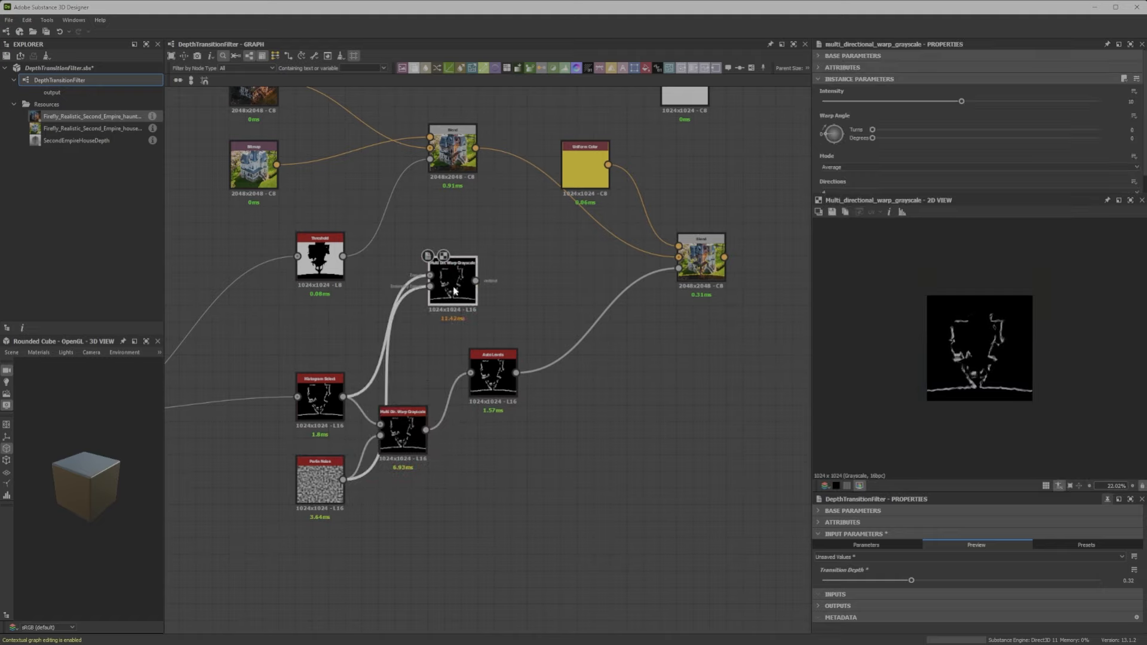
{"action": "scroll", "coordinate": [454, 291], "scroll_direction": "up", "scroll_amount": 4}
{"action": "left_click_drag", "start_coordinate": [243, 217], "coordinate": [358, 252]}
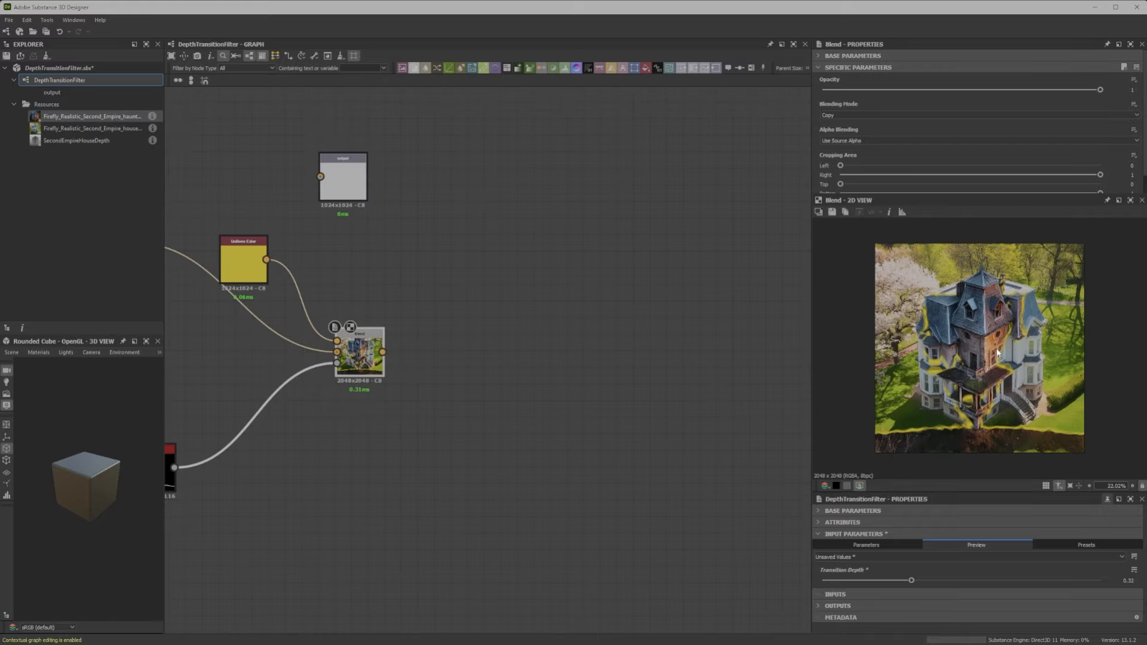
Step: Test the warped transition in the second Blend's enlarged preview with Transition Depth at 0.33
{"action": "scroll", "coordinate": [978, 369], "scroll_direction": "up", "scroll_amount": 2}
{"action": "mouse_move", "coordinate": [911, 580]}
{"action": "left_mouse_down"}
{"action": "mouse_move", "coordinate": [960, 577]}
{"action": "mouse_move", "coordinate": [902, 572]}
{"action": "mouse_move", "coordinate": [991, 574]}
{"action": "mouse_move", "coordinate": [914, 577]}
{"action": "left_mouse_up"}
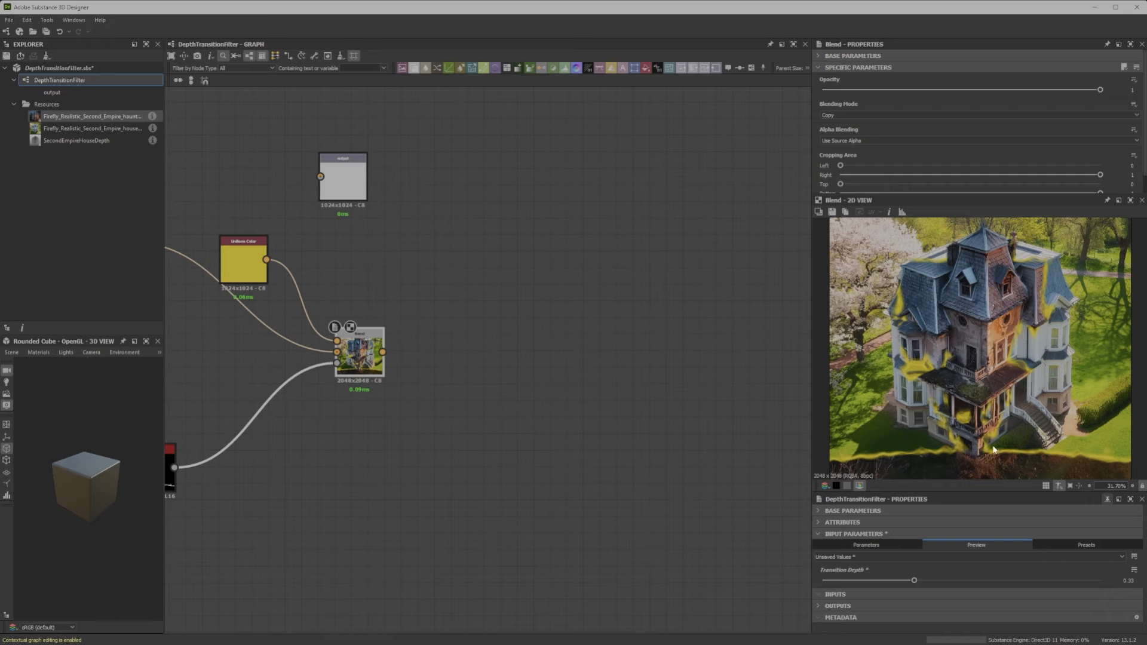
{"action": "scroll", "coordinate": [537, 353], "scroll_direction": "up", "scroll_amount": 1}
Step: Move the second Blend farther from the Uniform Color node and preview the edge mask's Auto Levels output
{"action": "middle_click_drag", "start_coordinate": [186, 324], "coordinate": [436, 333]}
{"action": "scroll", "coordinate": [477, 302], "scroll_direction": "down", "scroll_amount": 1}
{"action": "left_click_drag", "start_coordinate": [585, 357], "coordinate": [652, 348]}
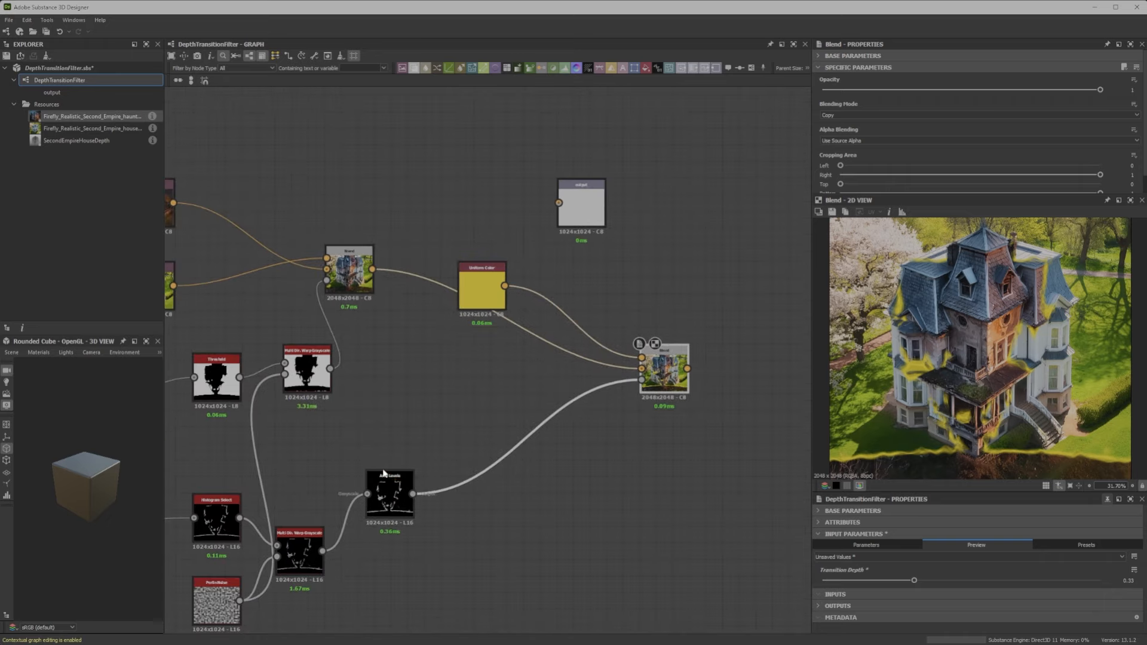
{"action": "double_click", "coordinate": [395, 488]}
{"action": "scroll", "coordinate": [395, 489], "scroll_direction": "up", "scroll_amount": 4}
{"action": "scroll", "coordinate": [550, 375], "scroll_direction": "down", "scroll_amount": 4}
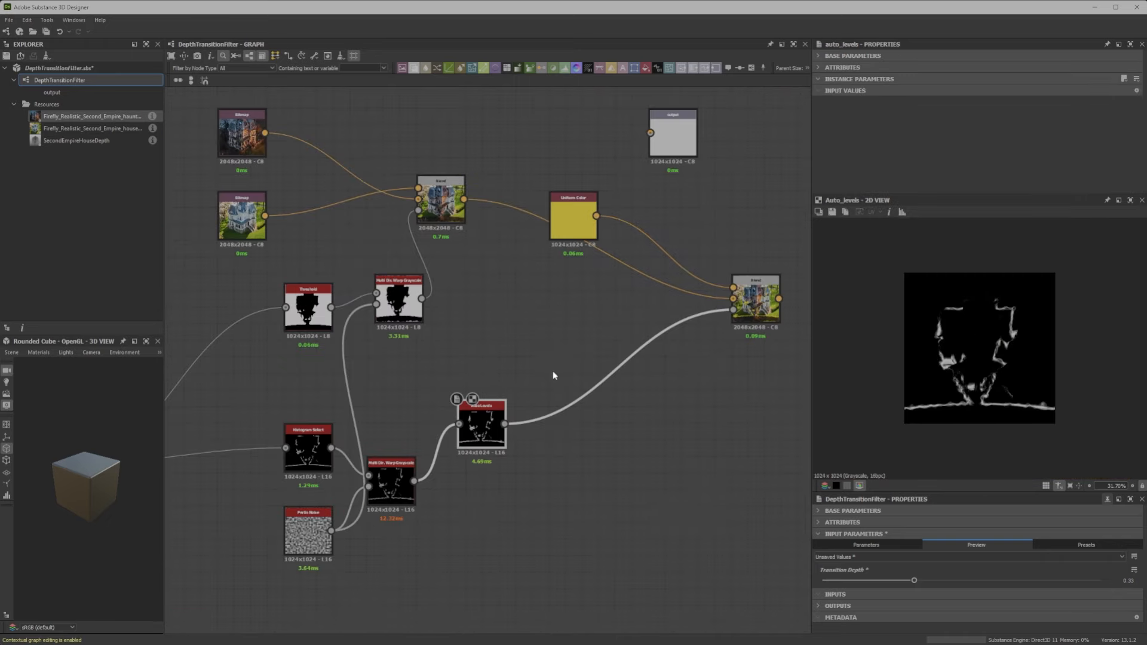
{"action": "middle_click_drag", "start_coordinate": [537, 339], "coordinate": [481, 435]}
{"action": "key", "text": "space"}
{"action": "type", "text": "color"}
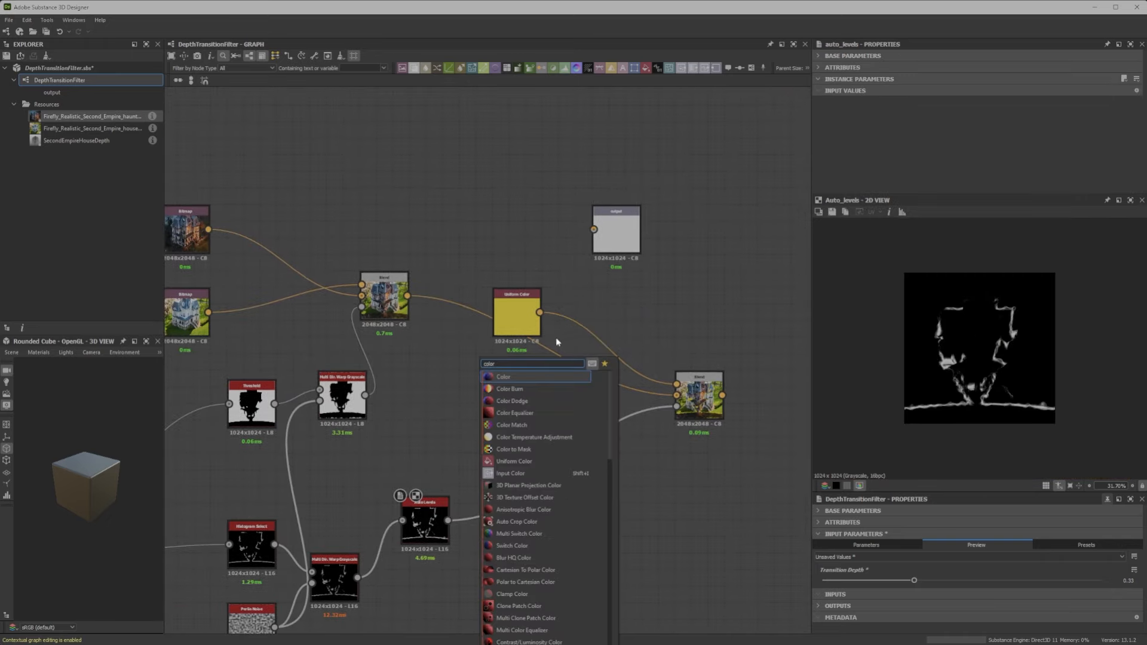
{"action": "key", "text": "BackSpace"}
{"action": "left_click", "coordinate": [427, 404]}
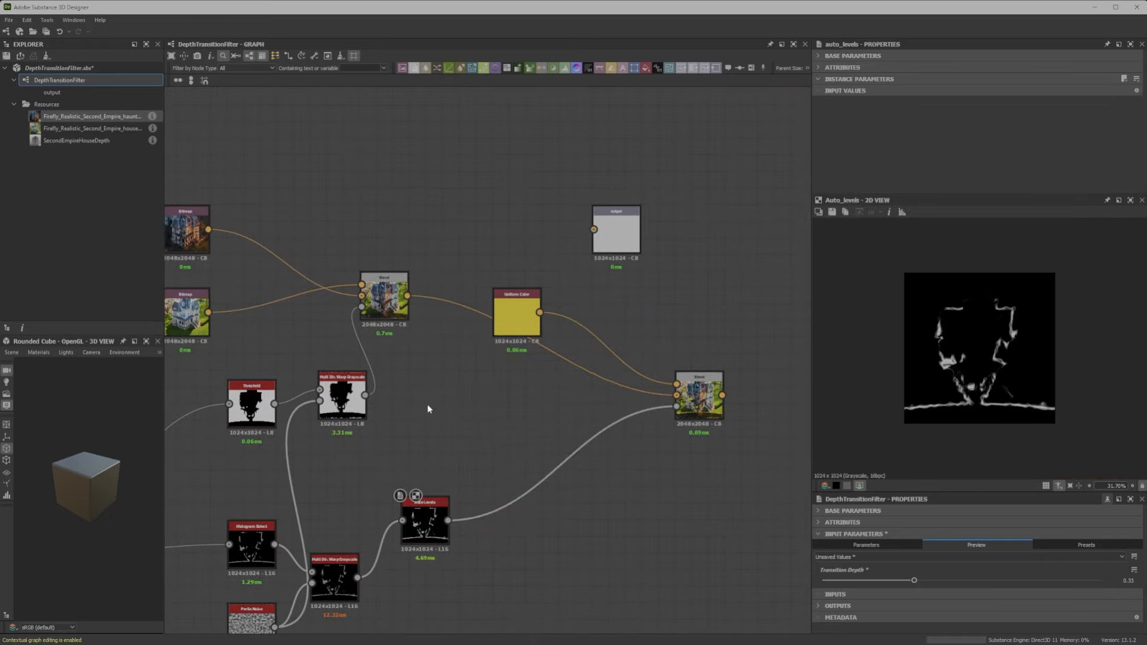
Step: Add a Gradient Map node below the Uniform Color node and feed it from the Auto Levels output
{"action": "key", "text": "shift+g"}
{"action": "left_click_drag", "start_coordinate": [507, 357], "coordinate": [504, 430]}
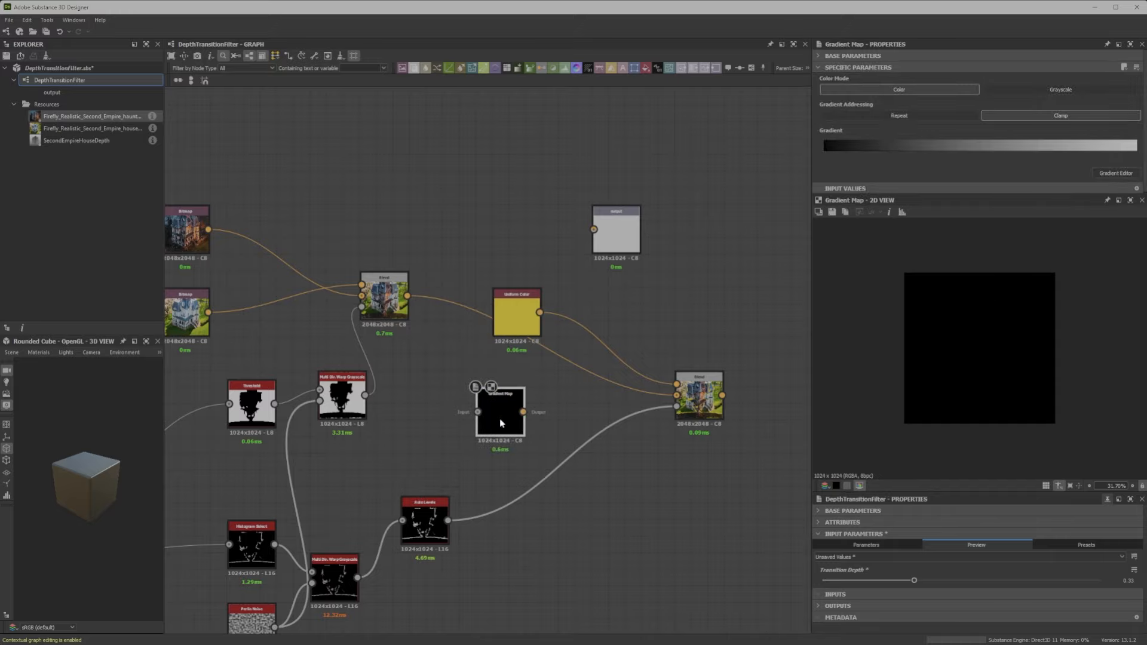
{"action": "scroll", "coordinate": [504, 420], "scroll_direction": "up", "scroll_amount": 5}
{"action": "scroll", "coordinate": [375, 317], "scroll_direction": "down", "scroll_amount": 5}
{"action": "middle_click_drag", "start_coordinate": [392, 388], "coordinate": [452, 353]}
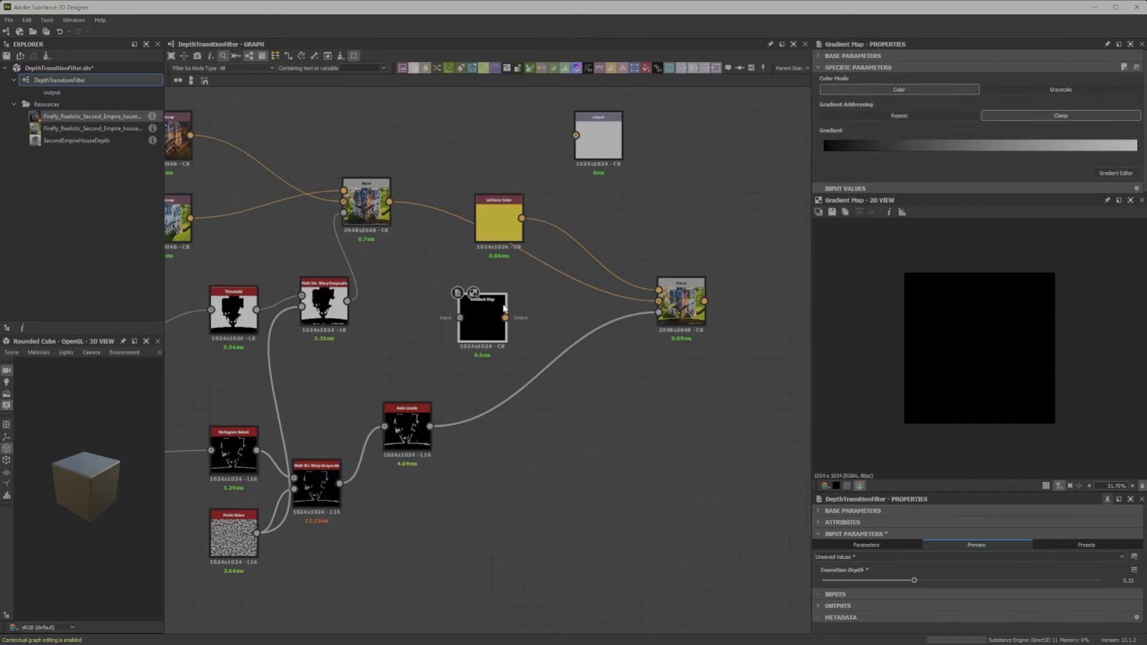
{"action": "scroll", "coordinate": [456, 391], "scroll_direction": "up", "scroll_amount": 3}
{"action": "scroll", "coordinate": [553, 307], "scroll_direction": "down", "scroll_amount": 2}
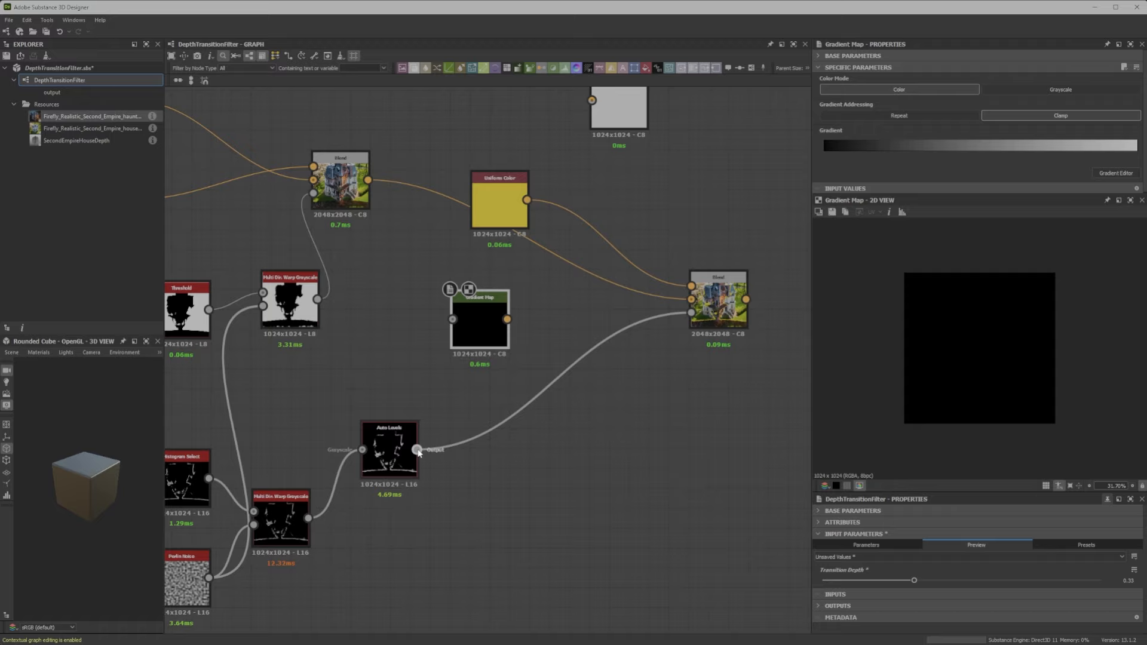
{"action": "left_click_drag", "start_coordinate": [418, 449], "coordinate": [453, 319]}
Step: Open the Gradient Map's gradient editor and recolor the white end key with the yellow sampled from the Uniform Color node
{"action": "scroll", "coordinate": [483, 307], "scroll_direction": "up", "scroll_amount": 4}
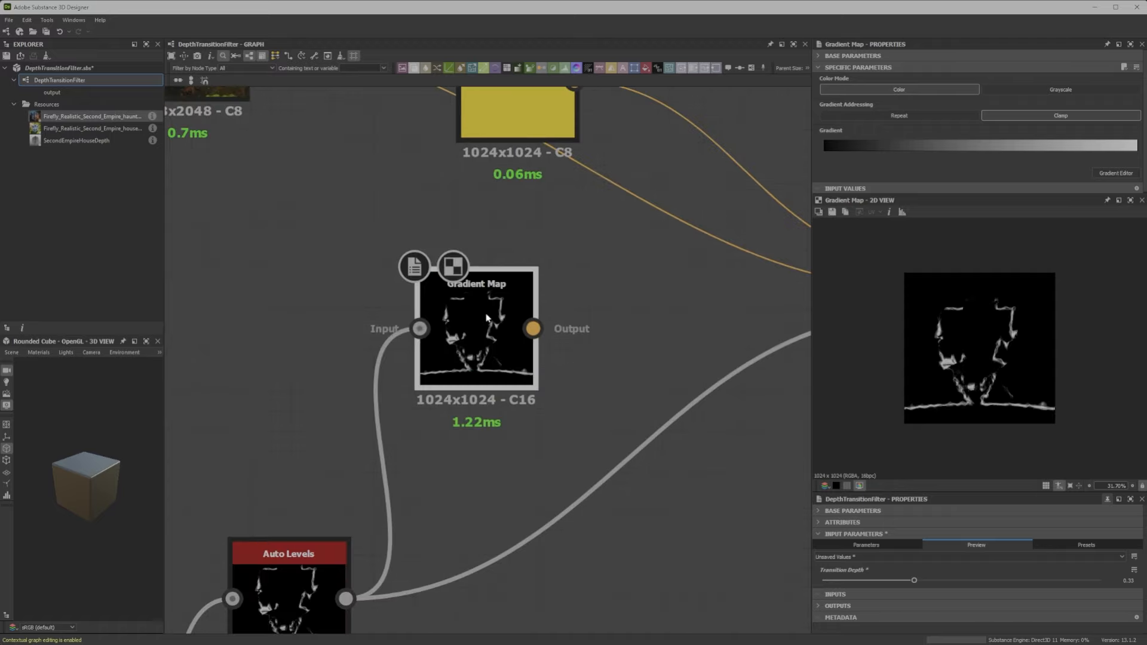
{"action": "left_click", "coordinate": [1106, 174]}
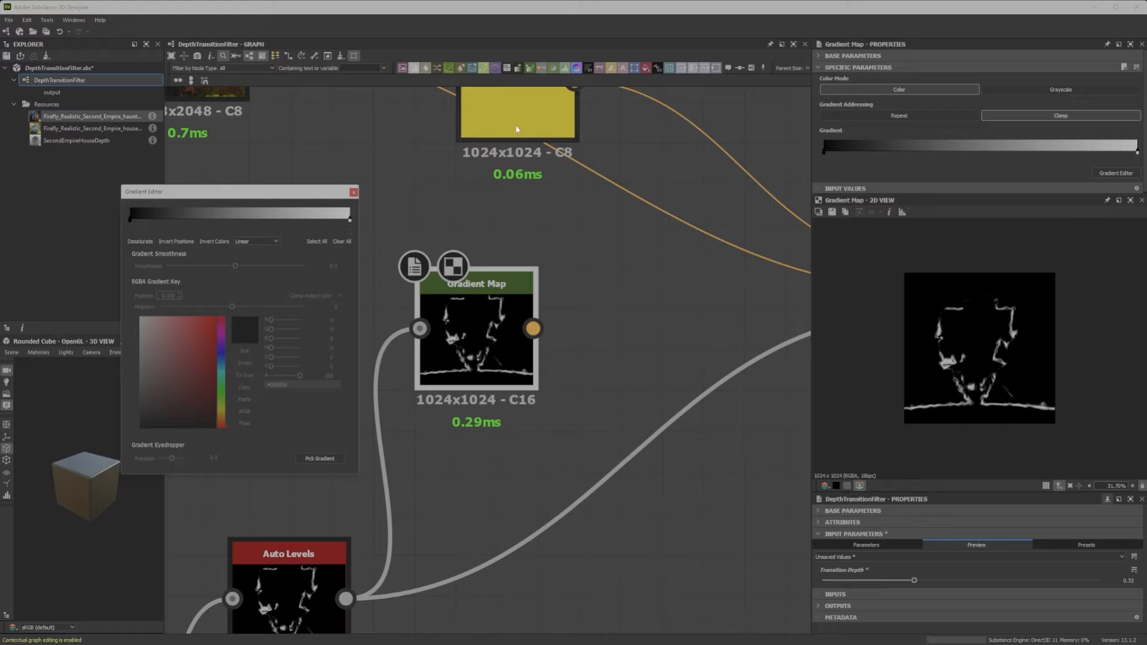
{"action": "left_click", "coordinate": [348, 220]}
{"action": "left_click", "coordinate": [530, 114]}
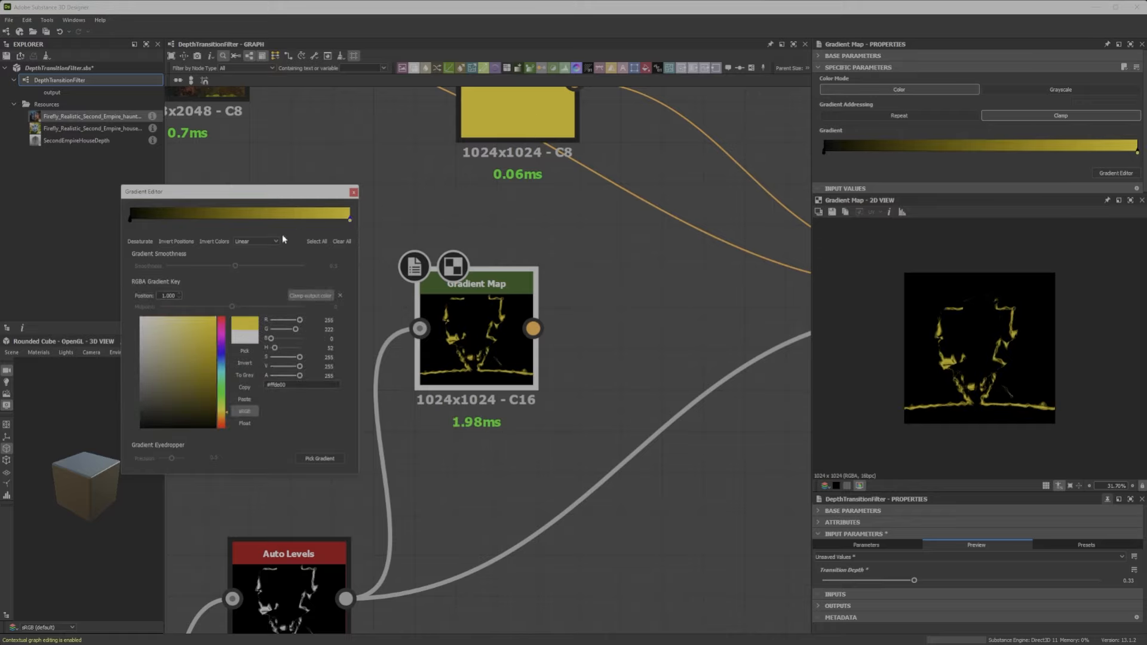
Step: Set the gradient's black start key to orange (R 253, G 132, B 0) and shift it about a quarter along the gradient
{"action": "left_click", "coordinate": [221, 415]}
{"action": "left_click", "coordinate": [214, 317]}
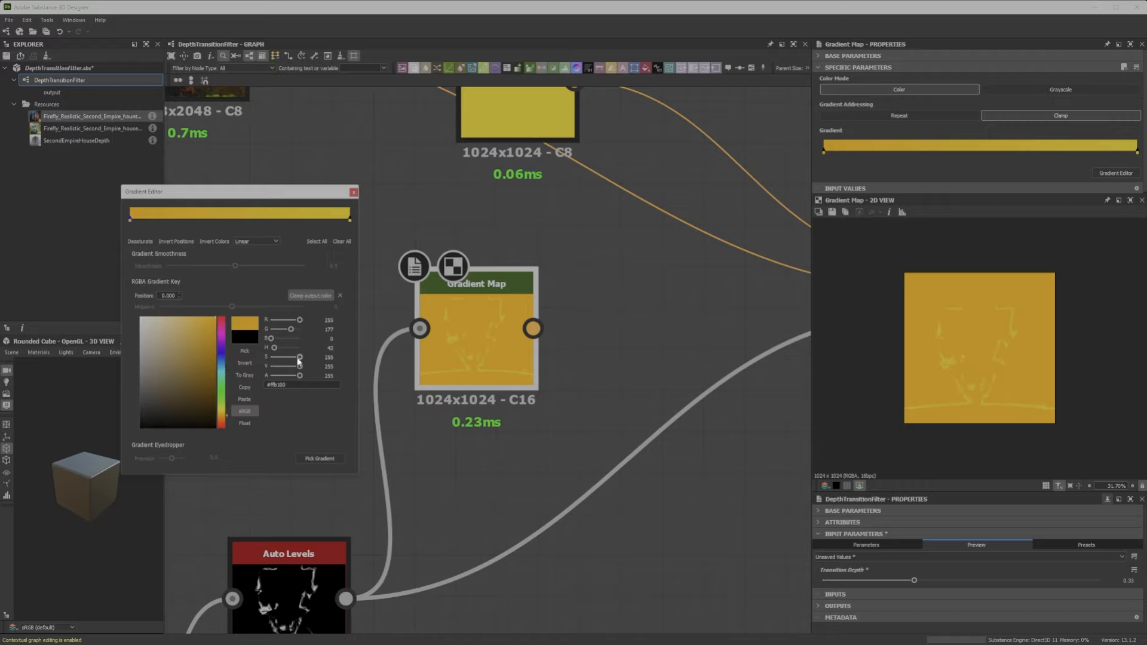
{"action": "mouse_move", "coordinate": [299, 366]}
{"action": "left_mouse_down"}
{"action": "mouse_move", "coordinate": [279, 367]}
{"action": "mouse_move", "coordinate": [299, 366]}
{"action": "left_mouse_up"}
{"action": "left_click", "coordinate": [286, 329]}
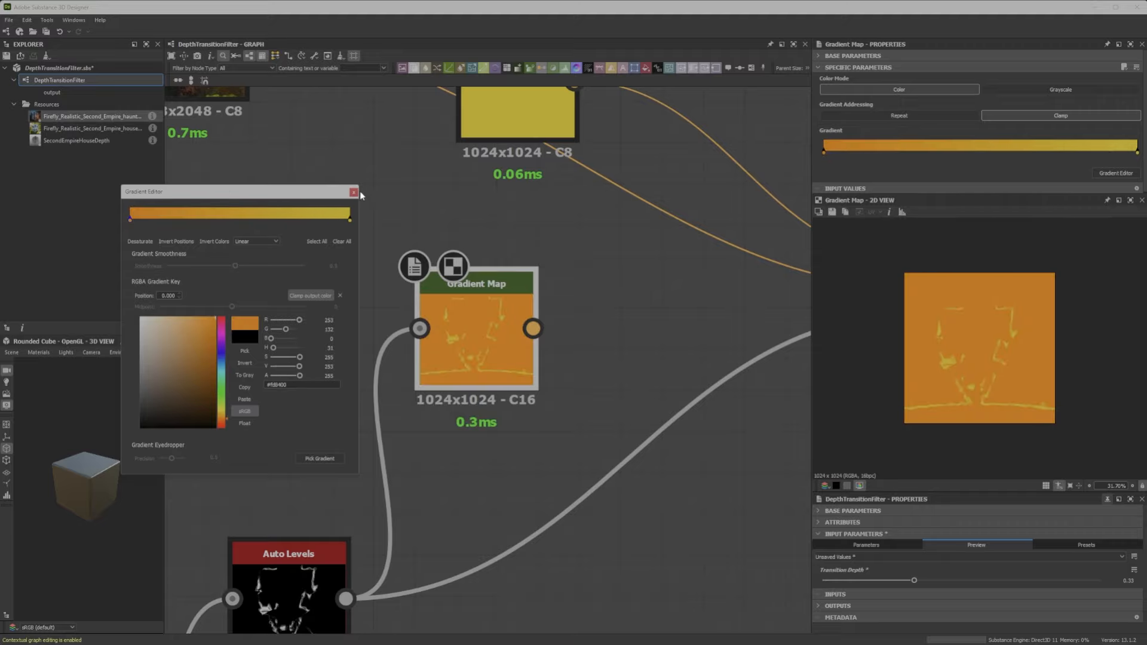
{"action": "left_click_drag", "start_coordinate": [129, 221], "coordinate": [216, 223]}
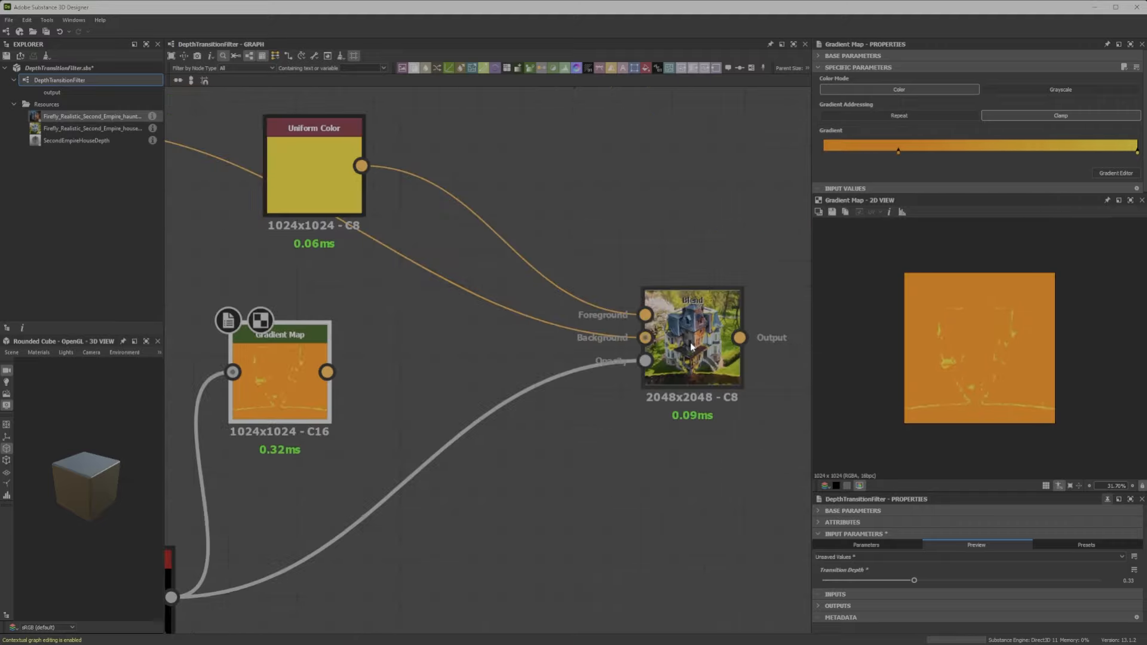
Step: Replace the Uniform Color with the Gradient Map output in the second Blend's Foreground, and test Transition Depth at 0.34
{"action": "left_click", "coordinate": [693, 347]}
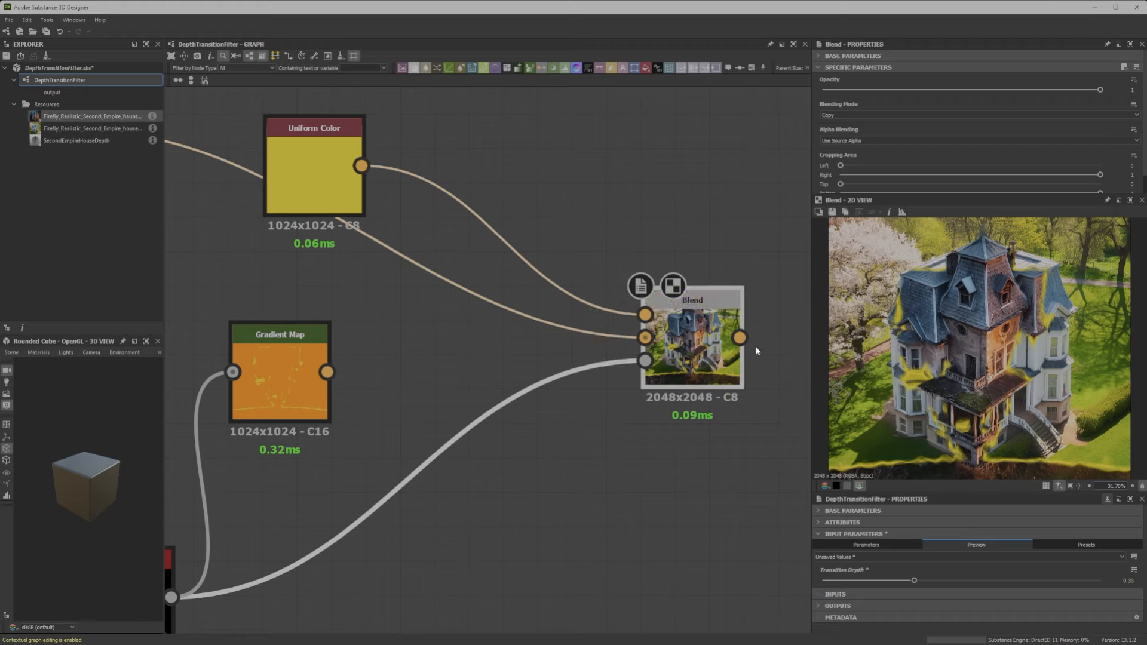
{"action": "scroll", "coordinate": [1035, 325], "scroll_direction": "up", "scroll_amount": 3}
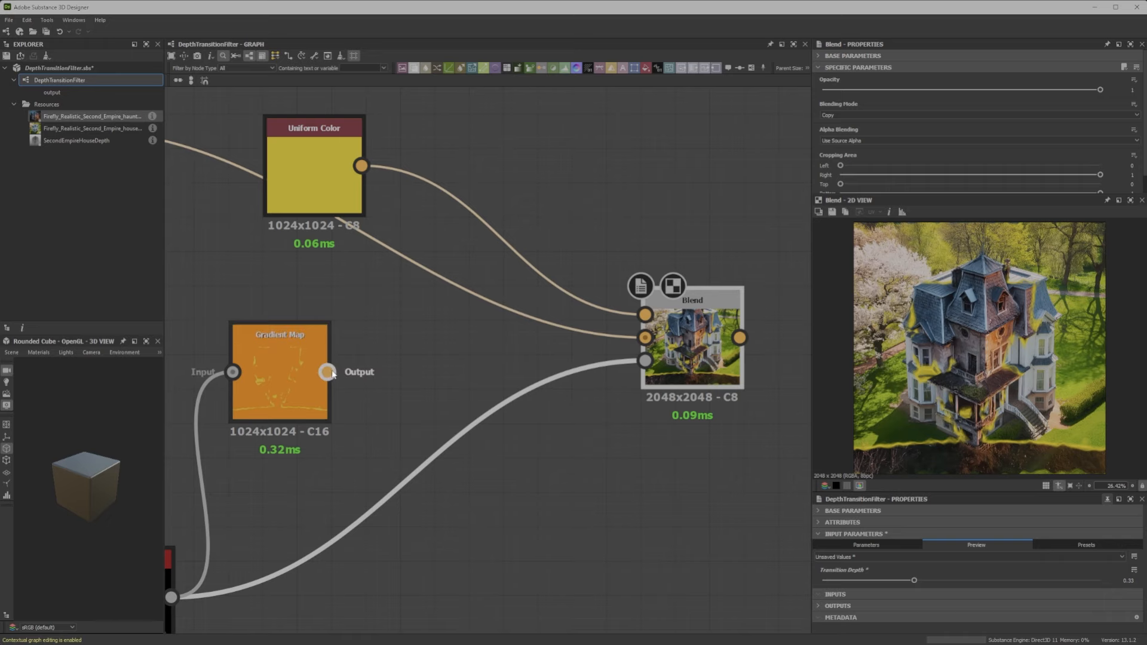
{"action": "left_click_drag", "start_coordinate": [327, 372], "coordinate": [645, 314]}
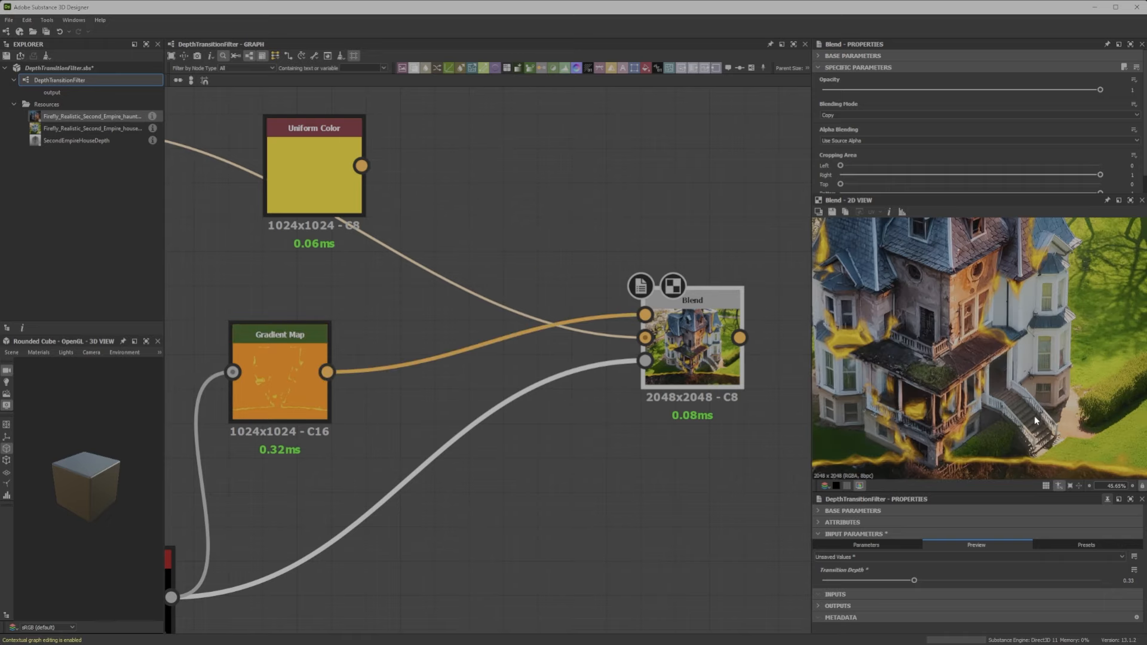
{"action": "scroll", "coordinate": [1035, 418], "scroll_direction": "down", "scroll_amount": 3}
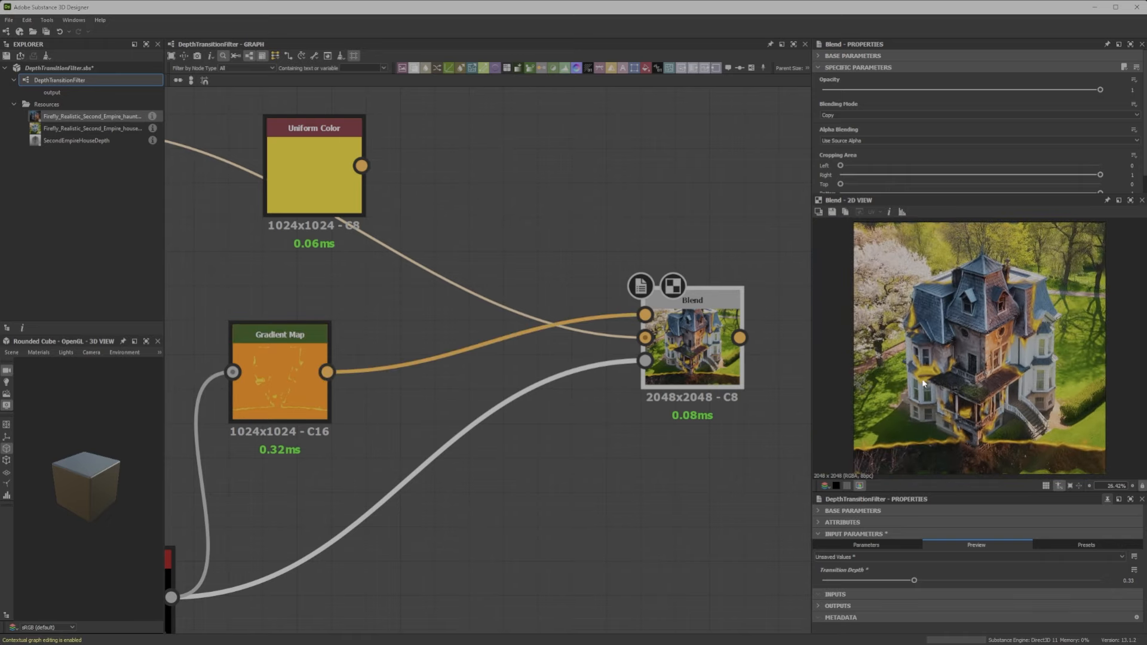
{"action": "mouse_move", "coordinate": [914, 580]}
{"action": "left_mouse_down"}
{"action": "mouse_move", "coordinate": [938, 582]}
{"action": "mouse_move", "coordinate": [917, 589]}
{"action": "left_mouse_up"}
Step: Set the second Blend's blending mode to Add (Linear Dodge) and test the result with Transition Depth at 0.32
{"action": "middle_click_drag", "start_coordinate": [656, 419], "coordinate": [684, 494]}
{"action": "middle_click_drag", "start_coordinate": [541, 402], "coordinate": [461, 414]}
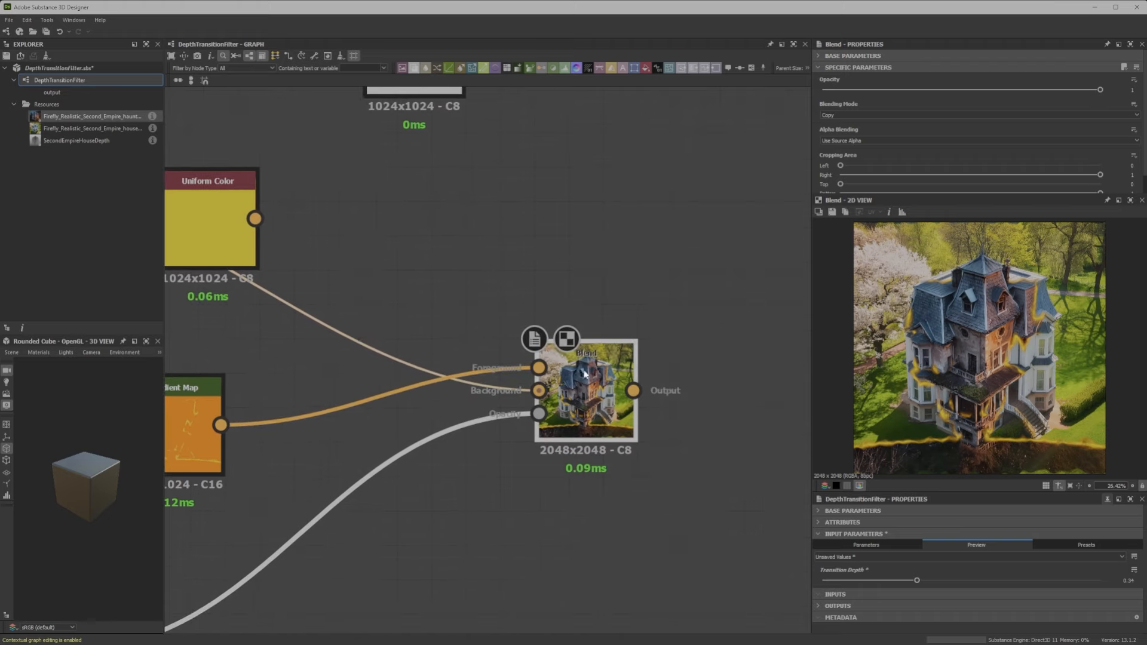
{"action": "left_click", "coordinate": [842, 115]}
{"action": "left_click", "coordinate": [844, 117]}
{"action": "key", "text": "Down"}
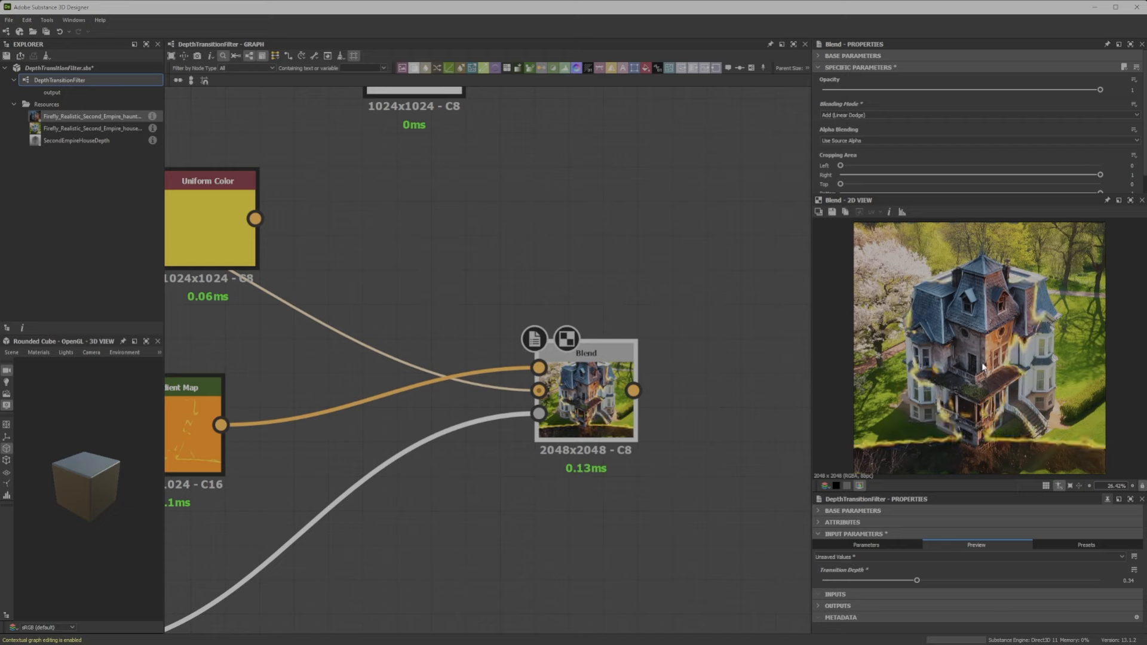
{"action": "scroll", "coordinate": [982, 363], "scroll_direction": "down", "scroll_amount": 2}
{"action": "mouse_move", "coordinate": [586, 353]}
{"action": "left_mouse_down"}
{"action": "mouse_move", "coordinate": [619, 353]}
{"action": "mouse_move", "coordinate": [604, 354]}
{"action": "left_mouse_up"}
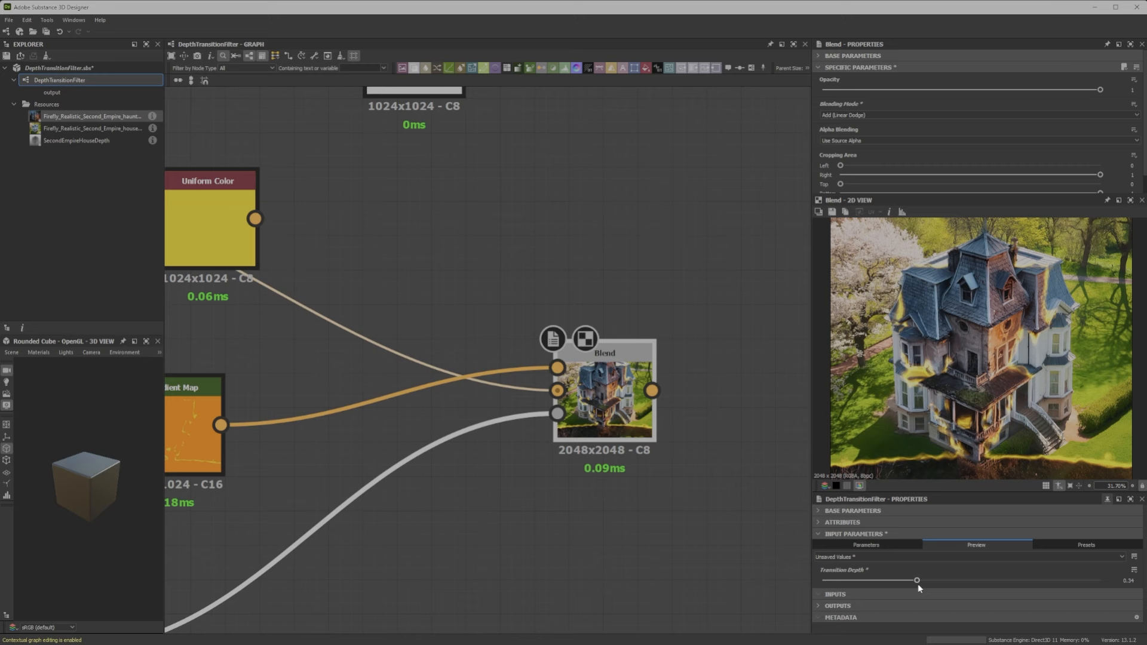
{"action": "left_click_drag", "start_coordinate": [918, 583], "coordinate": [912, 581]}
Step: Move the Gradient Map node slightly farther from the second Blend
{"action": "middle_click_drag", "start_coordinate": [536, 426], "coordinate": [589, 458]}
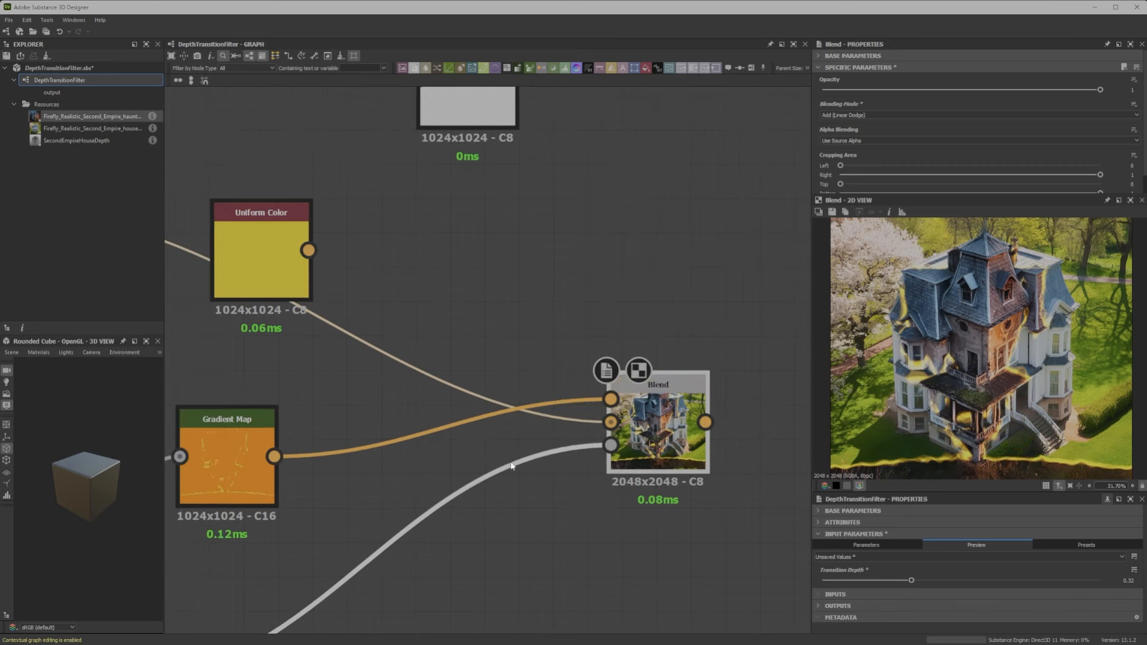
{"action": "middle_click_drag", "start_coordinate": [510, 466], "coordinate": [537, 446]}
{"action": "scroll", "coordinate": [442, 365], "scroll_direction": "down", "scroll_amount": 3}
{"action": "middle_click_drag", "start_coordinate": [437, 385], "coordinate": [520, 330]}
{"action": "left_click_drag", "start_coordinate": [426, 343], "coordinate": [396, 343]}
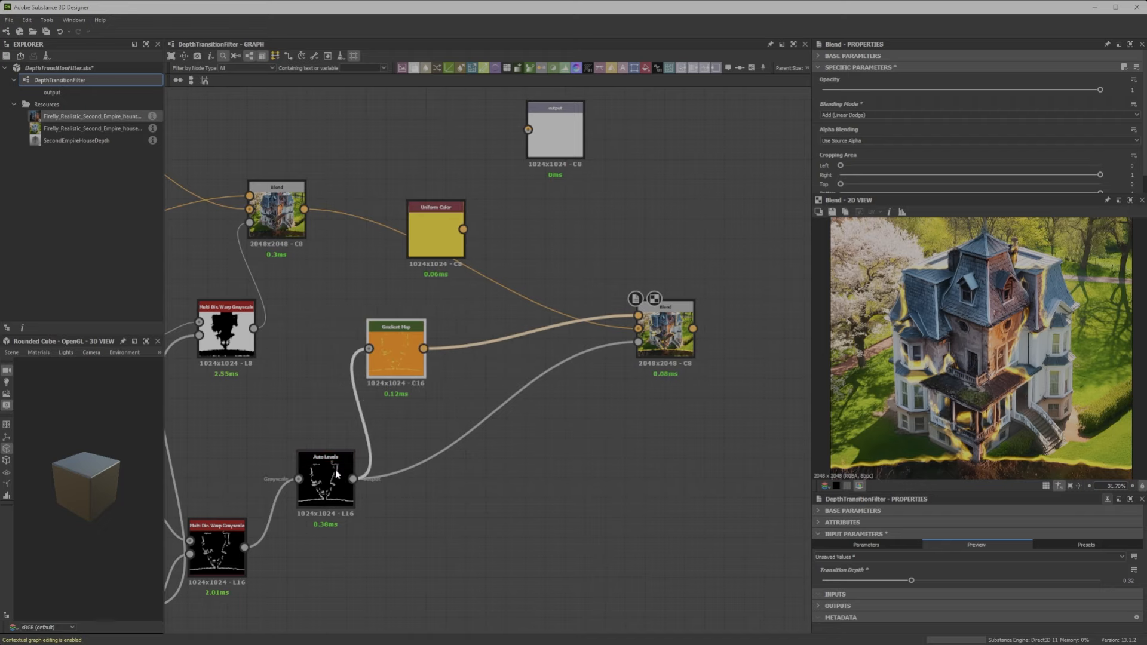
Step: Add a Blur HQ Grayscale node beside Auto Levels and connect the Auto Levels output to its input
{"action": "scroll", "coordinate": [337, 475], "scroll_direction": "up", "scroll_amount": 5}
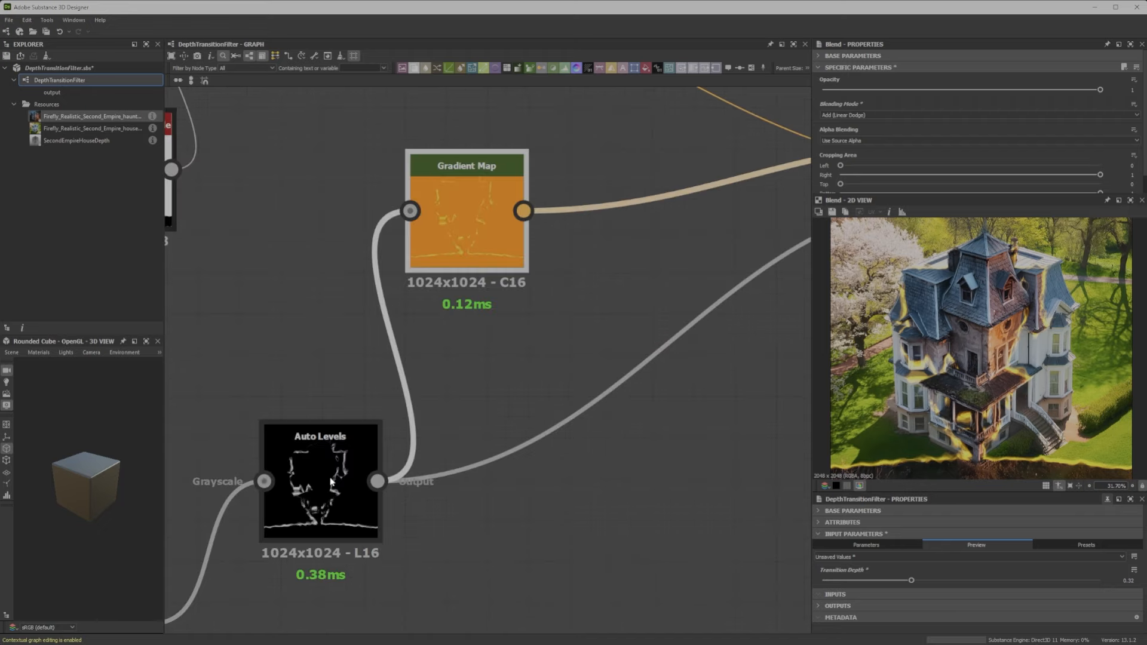
{"action": "scroll", "coordinate": [323, 484], "scroll_direction": "down", "scroll_amount": 1}
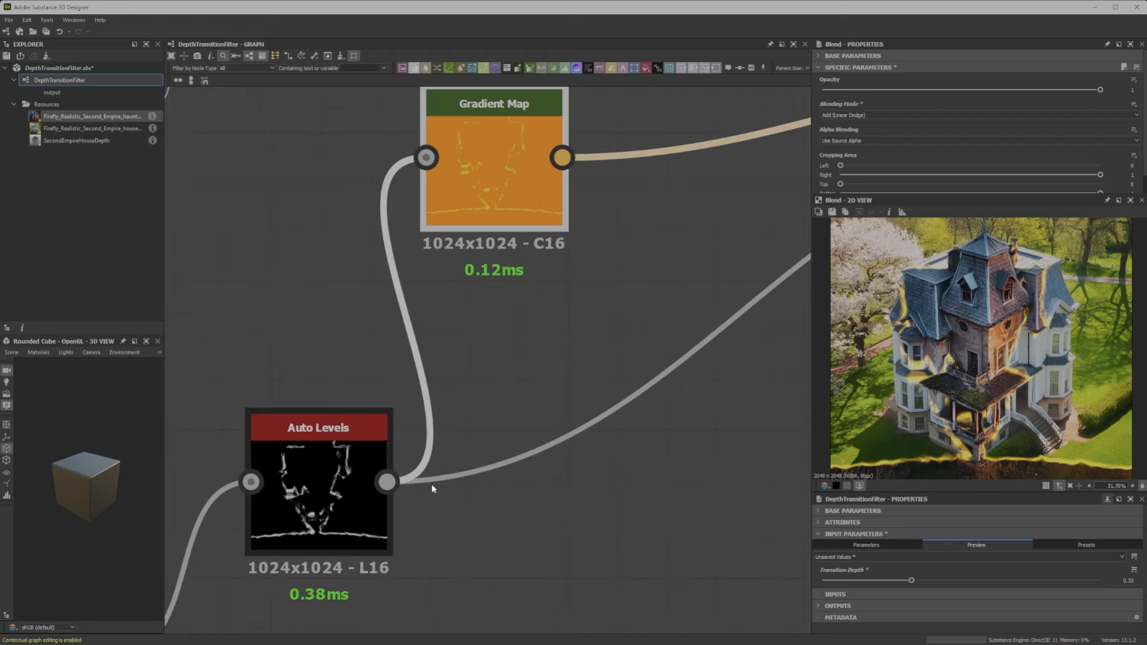
{"action": "left_click", "coordinate": [462, 530]}
{"action": "left_click", "coordinate": [328, 493]}
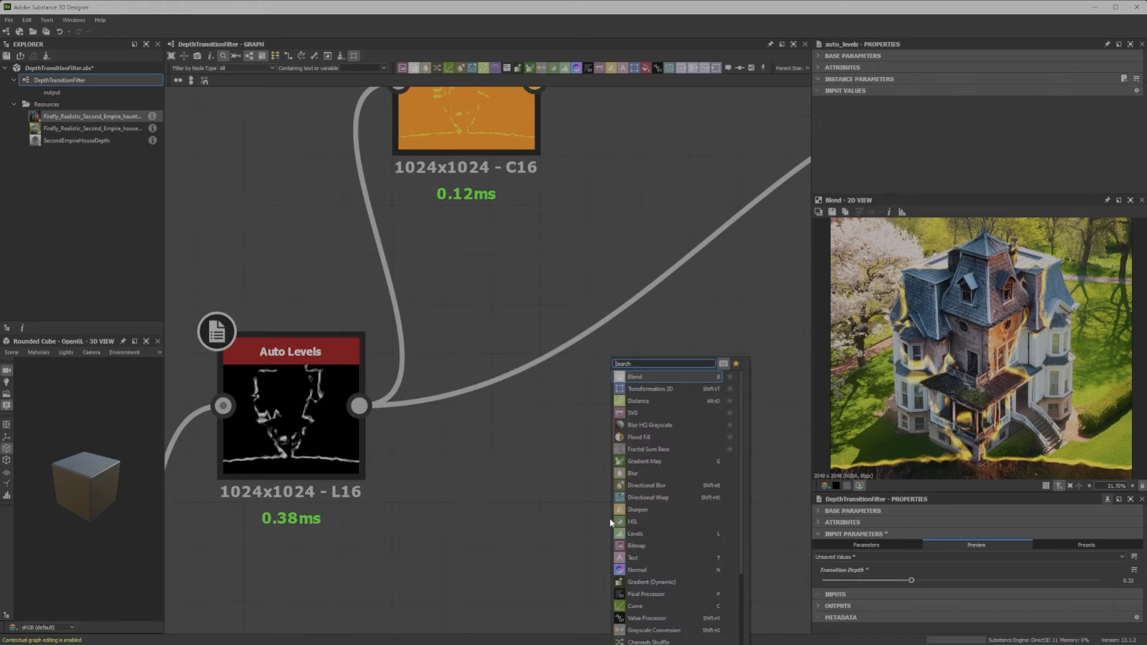
{"action": "type", "text": "blur"}
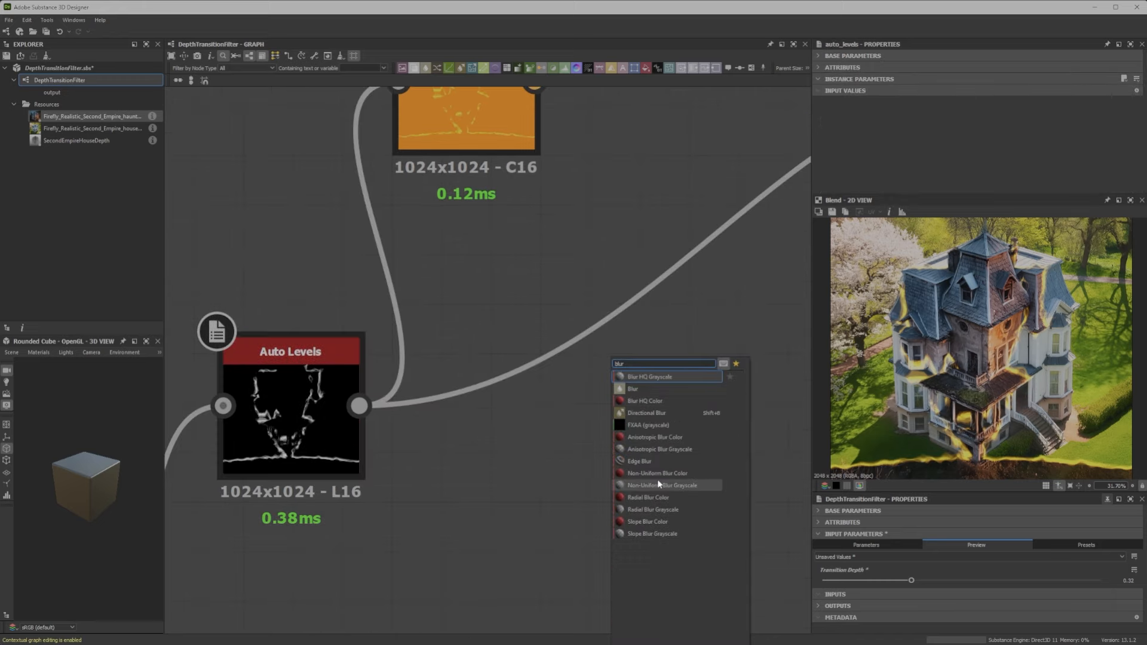
{"action": "left_click", "coordinate": [651, 379]}
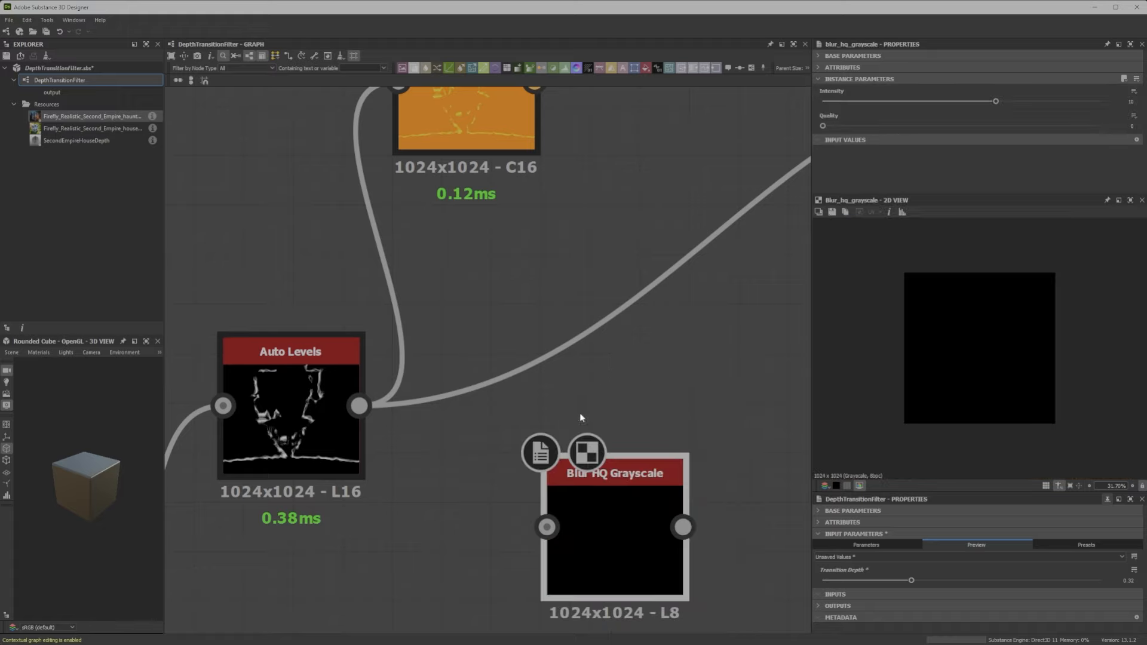
{"action": "left_click_drag", "start_coordinate": [359, 406], "coordinate": [599, 524]}
{"action": "middle_click_drag", "start_coordinate": [598, 521], "coordinate": [592, 490]}
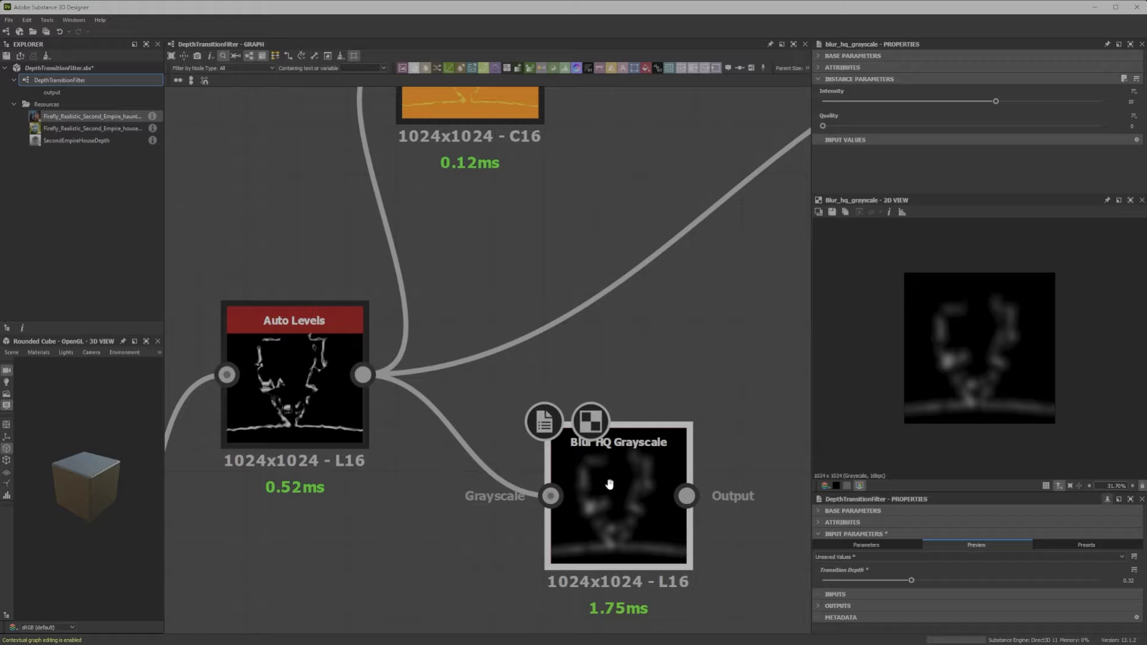
Step: Set Transition Depth to 0.28 and reduce the Blur HQ Grayscale intensity to 6.68
{"action": "scroll", "coordinate": [590, 487], "scroll_direction": "up", "scroll_amount": 1}
{"action": "scroll", "coordinate": [974, 323], "scroll_direction": "up", "scroll_amount": 3}
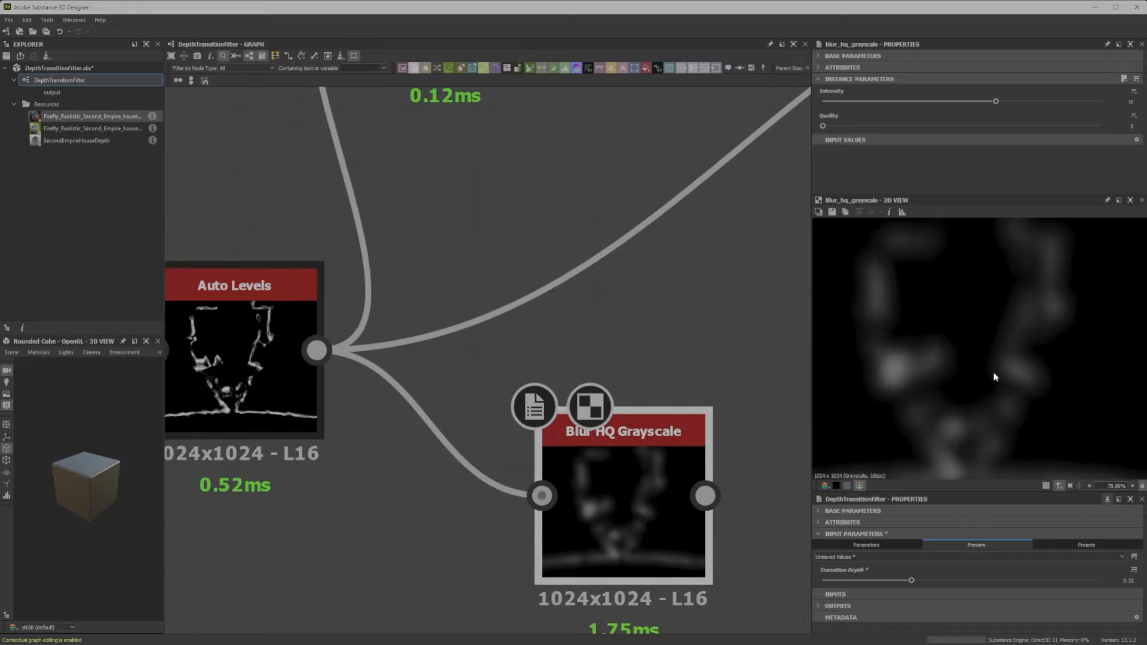
{"action": "scroll", "coordinate": [974, 323], "scroll_direction": "down", "scroll_amount": 1}
{"action": "left_click_drag", "start_coordinate": [911, 580], "coordinate": [899, 581]}
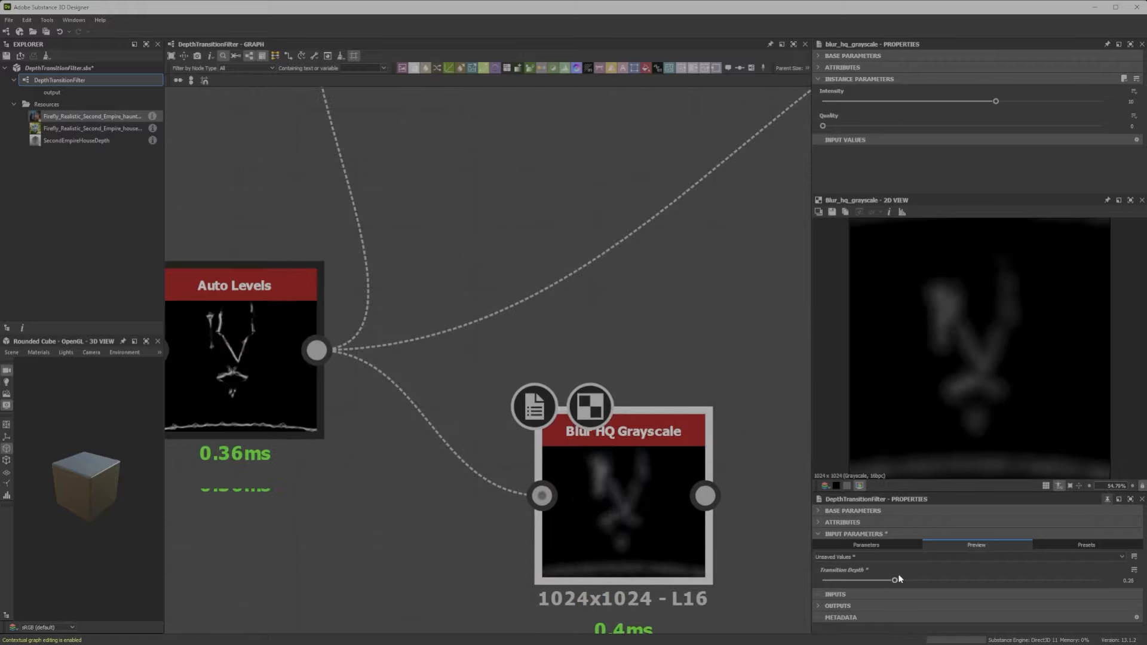
{"action": "left_click_drag", "start_coordinate": [1004, 105], "coordinate": [938, 105]}
{"action": "scroll", "coordinate": [521, 427], "scroll_direction": "down", "scroll_amount": 5}
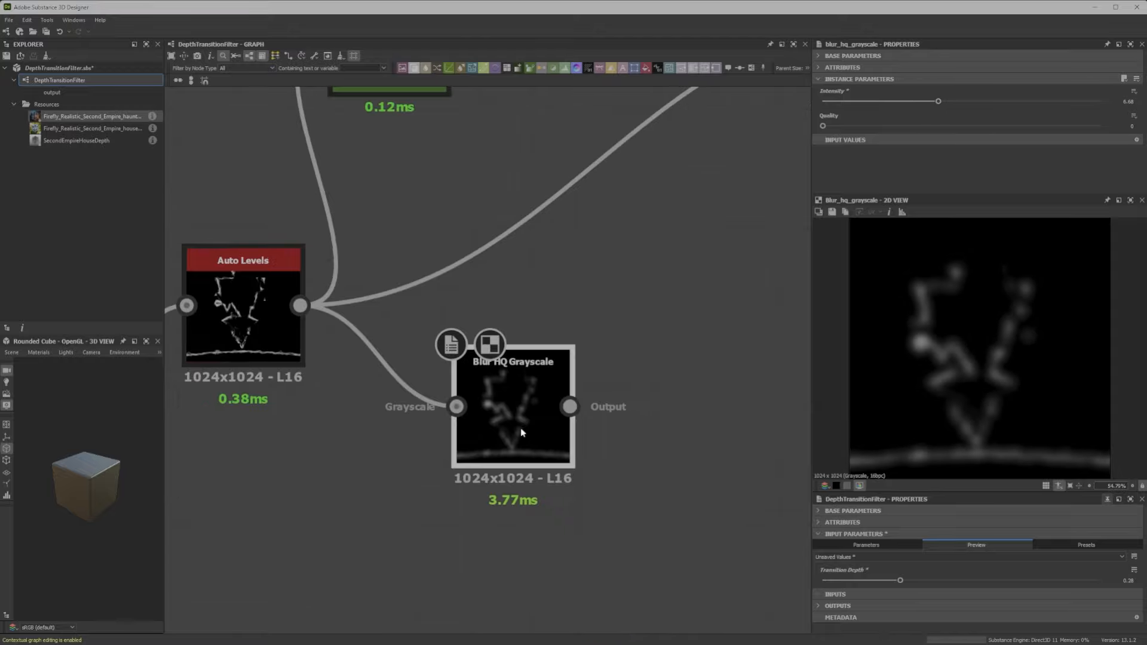
Step: Add a Blend after Blur HQ Grayscale with Auto Levels as Foreground, the blur as Background, and Add (Linear Dodge) mode
{"action": "scroll", "coordinate": [465, 368], "scroll_direction": "up", "scroll_amount": 3}
{"action": "scroll", "coordinate": [554, 404], "scroll_direction": "down", "scroll_amount": 1}
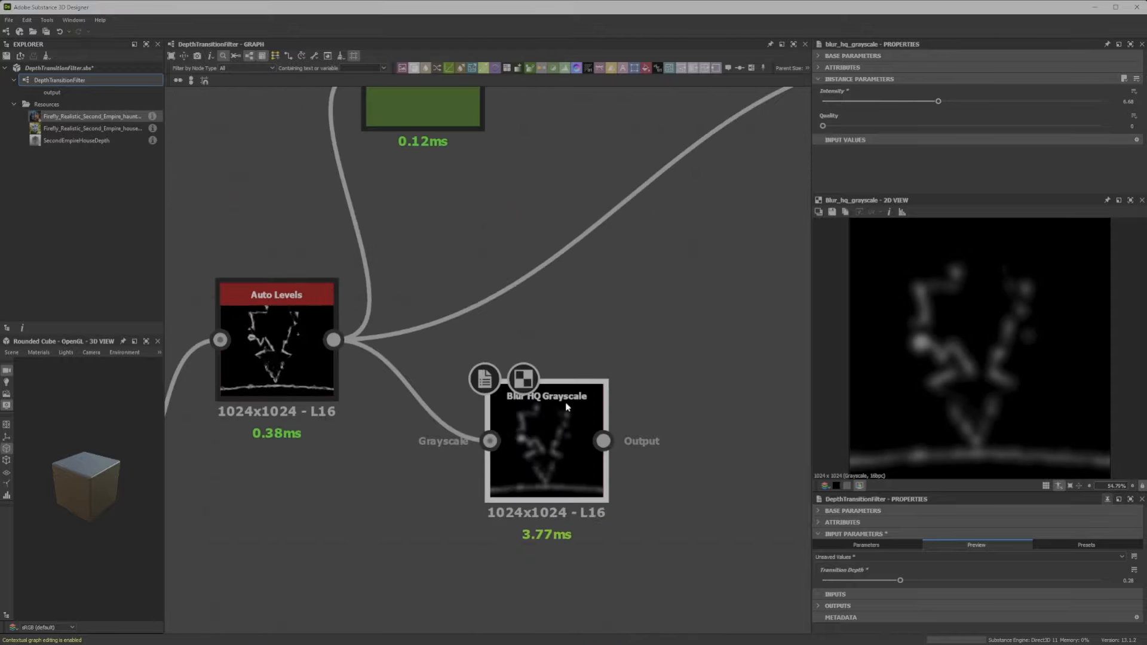
{"action": "left_click_drag", "start_coordinate": [550, 436], "coordinate": [553, 406]}
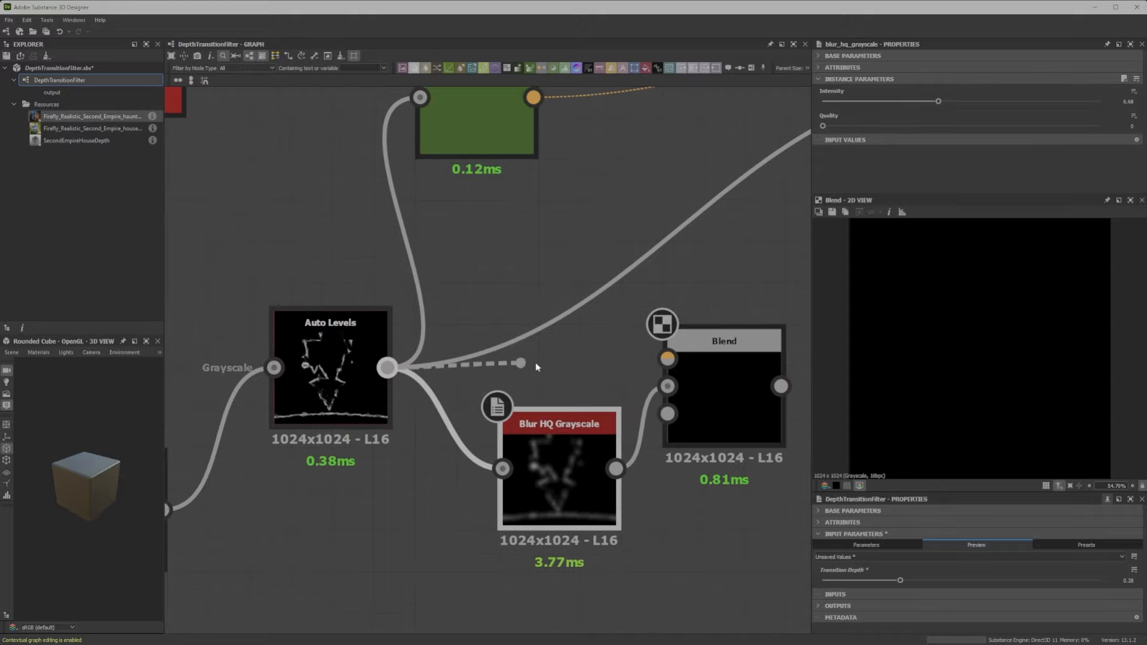
{"action": "scroll", "coordinate": [502, 438], "scroll_direction": "up", "scroll_amount": 2}
{"action": "scroll", "coordinate": [502, 438], "scroll_direction": "down", "scroll_amount": 3}
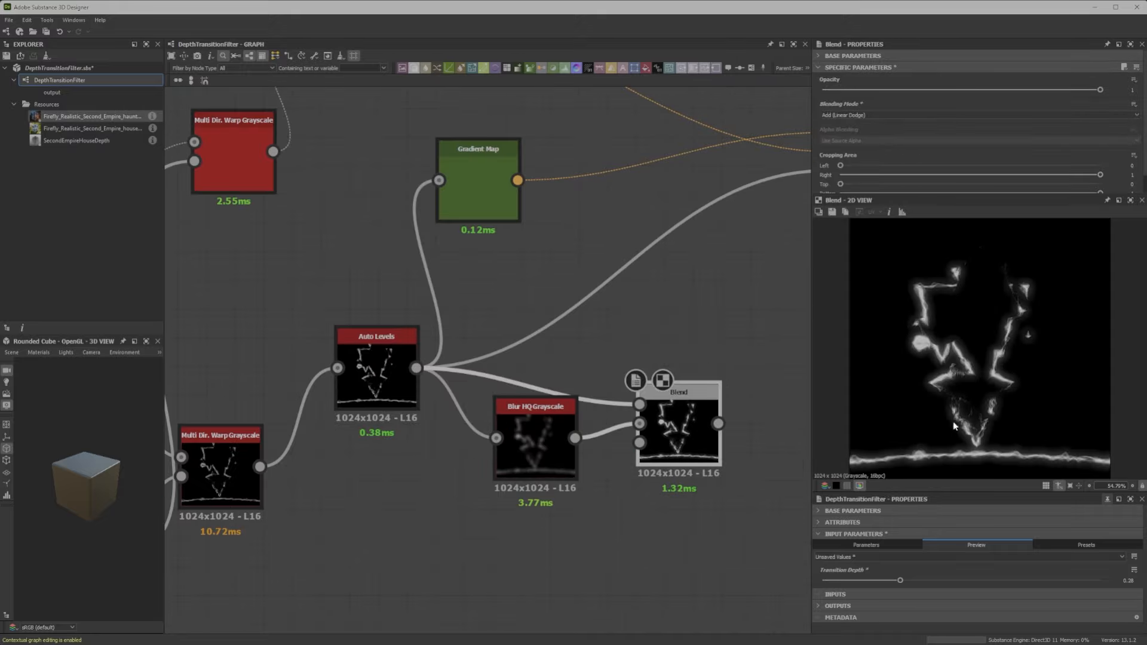
Step: Compare blending modes on the new glow Blend and set it to Max (Lighten)
{"action": "key", "text": "Up"}
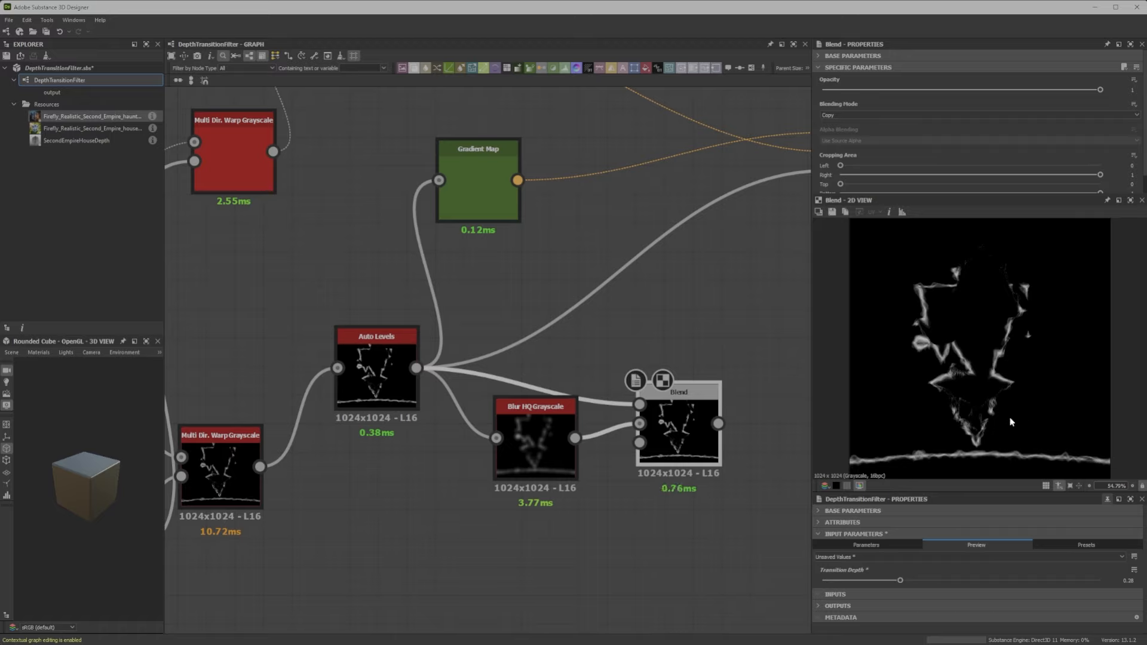
{"action": "key", "text": "Down"}
{"action": "key", "text": "Down"}
{"action": "key", "text": "Down"}
{"action": "key", "text": "Down"}
{"action": "key", "text": "Down"}
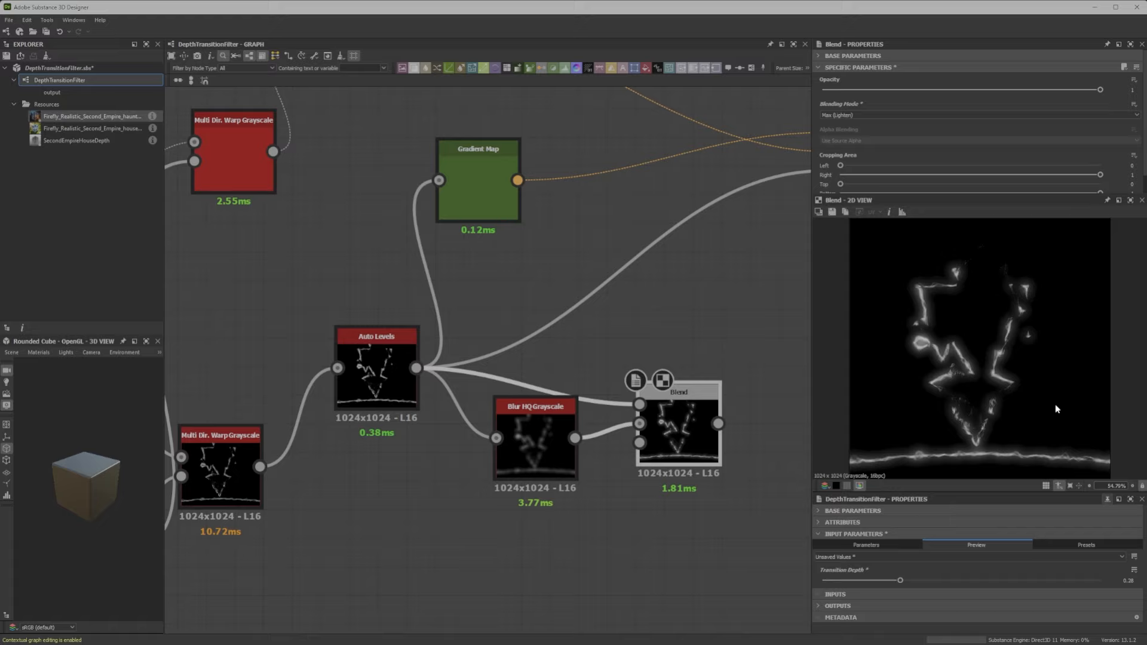
{"action": "key", "text": "Up"}
{"action": "key", "text": "Down"}
{"action": "middle_click_drag", "start_coordinate": [437, 388], "coordinate": [521, 289]}
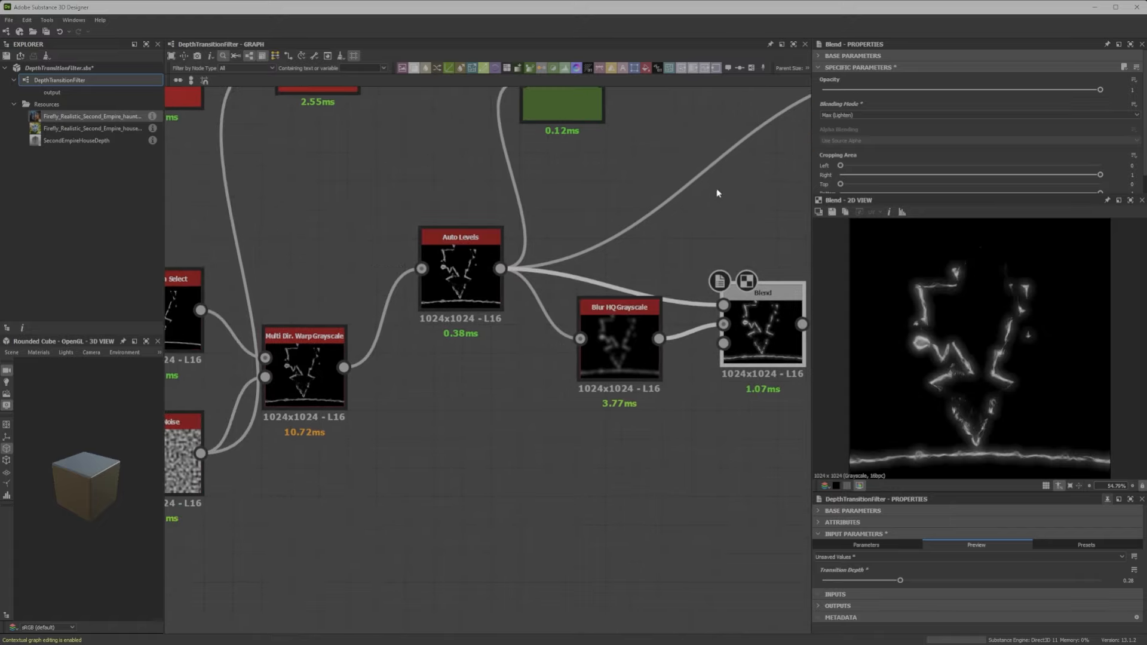
Step: Move Auto Levels behind the glow Blend, connect the Blend's output to it, and feed the Blend and blur from the Multi Dir. Warp
{"action": "left_click_drag", "start_coordinate": [607, 353], "coordinate": [448, 408]}
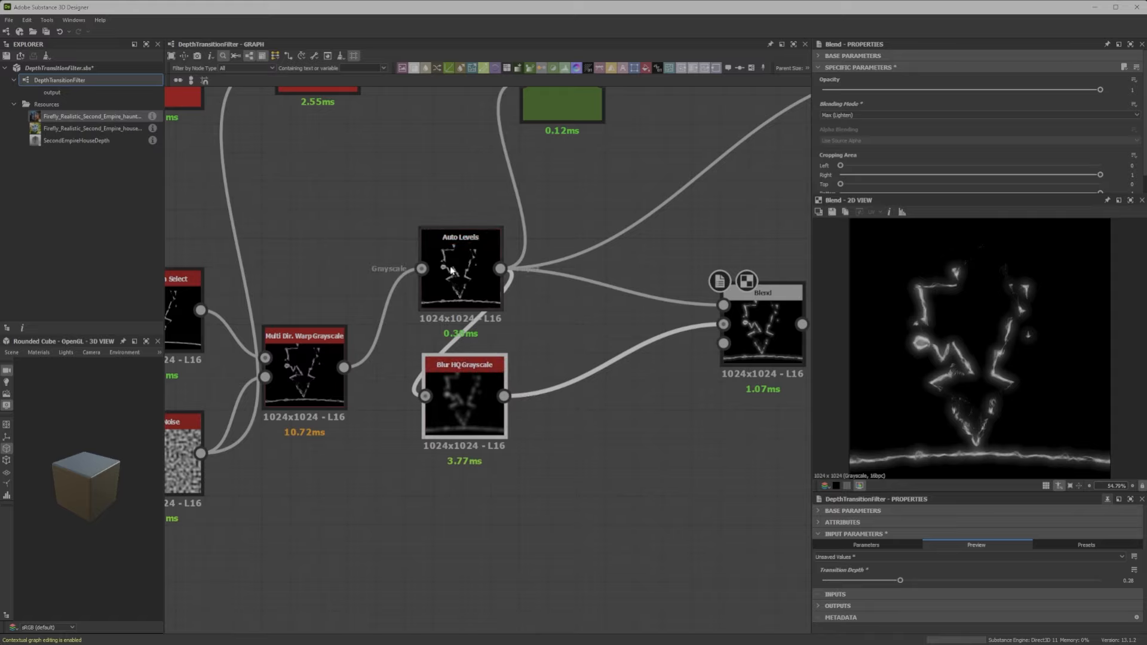
{"action": "middle_click_drag", "start_coordinate": [451, 270], "coordinate": [439, 304]}
{"action": "left_click_drag", "start_coordinate": [488, 302], "coordinate": [717, 469], "text": "shift"}
{"action": "middle_click_drag", "start_coordinate": [717, 469], "coordinate": [553, 379]}
{"action": "left_click_drag", "start_coordinate": [517, 382], "coordinate": [689, 326]}
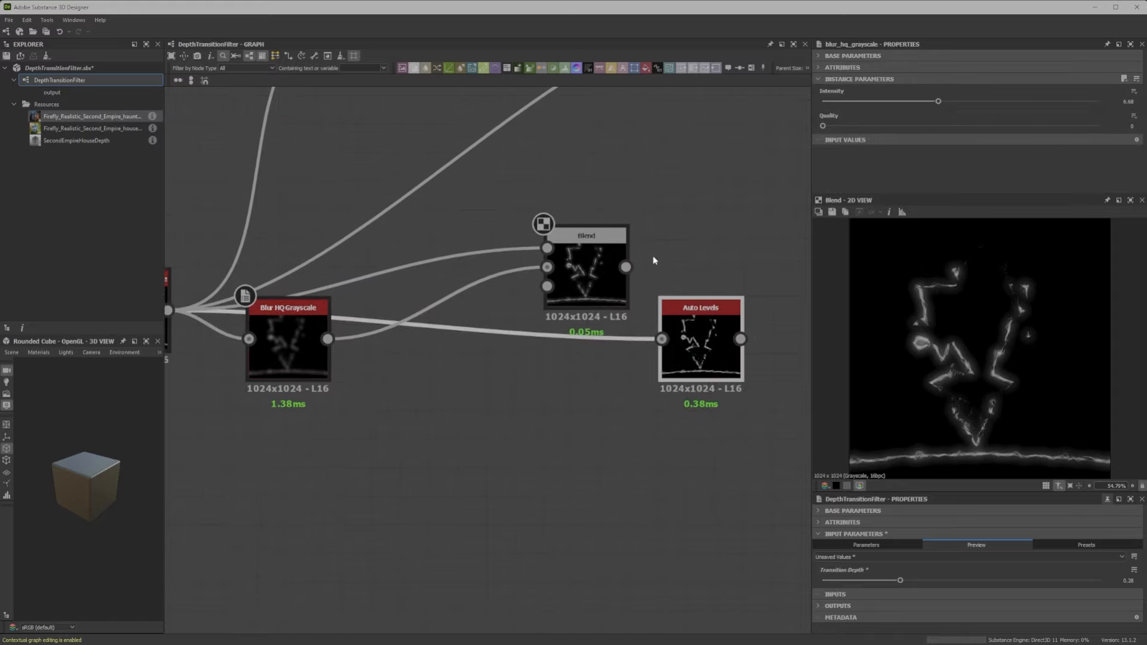
{"action": "left_click_drag", "start_coordinate": [626, 267], "coordinate": [661, 338]}
{"action": "double_click", "coordinate": [691, 331]}
Step: Reposition the glow Blend and Blur HQ Grayscale nodes into a tidy chain ahead of Auto Levels
{"action": "left_click_drag", "start_coordinate": [585, 281], "coordinate": [458, 295]}
{"action": "left_click_drag", "start_coordinate": [301, 369], "coordinate": [342, 455]}
{"action": "left_click", "coordinate": [454, 293]}
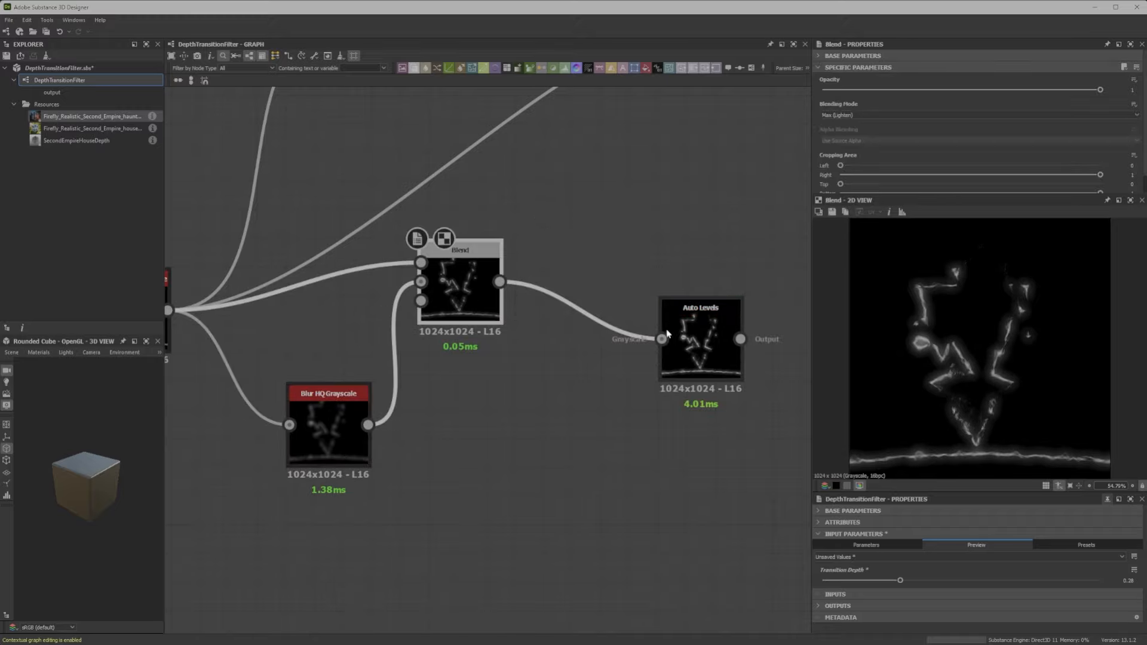
{"action": "left_click", "coordinate": [704, 331]}
{"action": "middle_click_drag", "start_coordinate": [704, 331], "coordinate": [530, 403]}
{"action": "scroll", "coordinate": [505, 409], "scroll_direction": "down", "scroll_amount": 3}
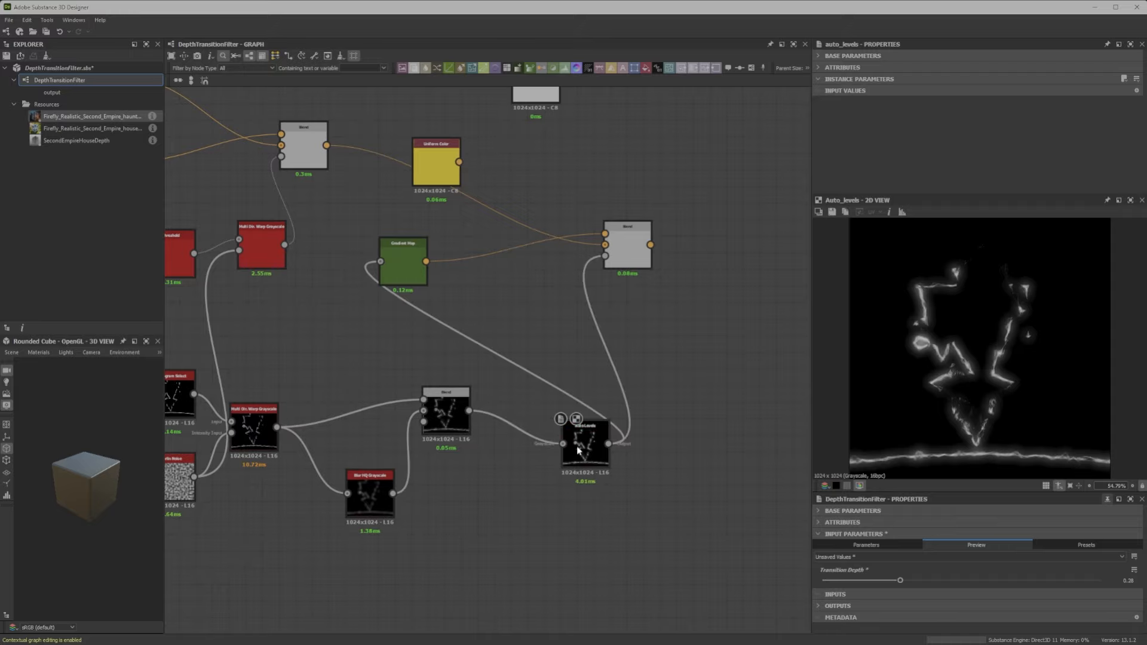
Step: Preview the final Blend and enlarge the 2D view to examine the glowing transition edge on the house
{"action": "double_click", "coordinate": [627, 245]}
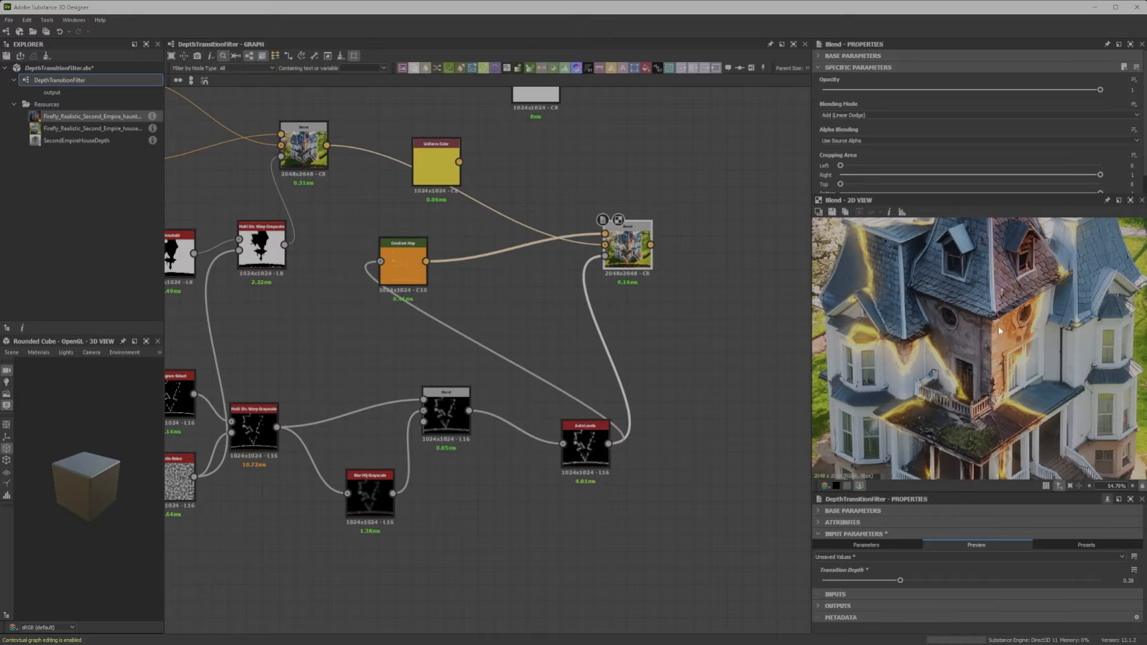
{"action": "key", "text": "f"}
{"action": "scroll", "coordinate": [1001, 402], "scroll_direction": "up", "scroll_amount": 3}
{"action": "scroll", "coordinate": [1002, 402], "scroll_direction": "down", "scroll_amount": 3}
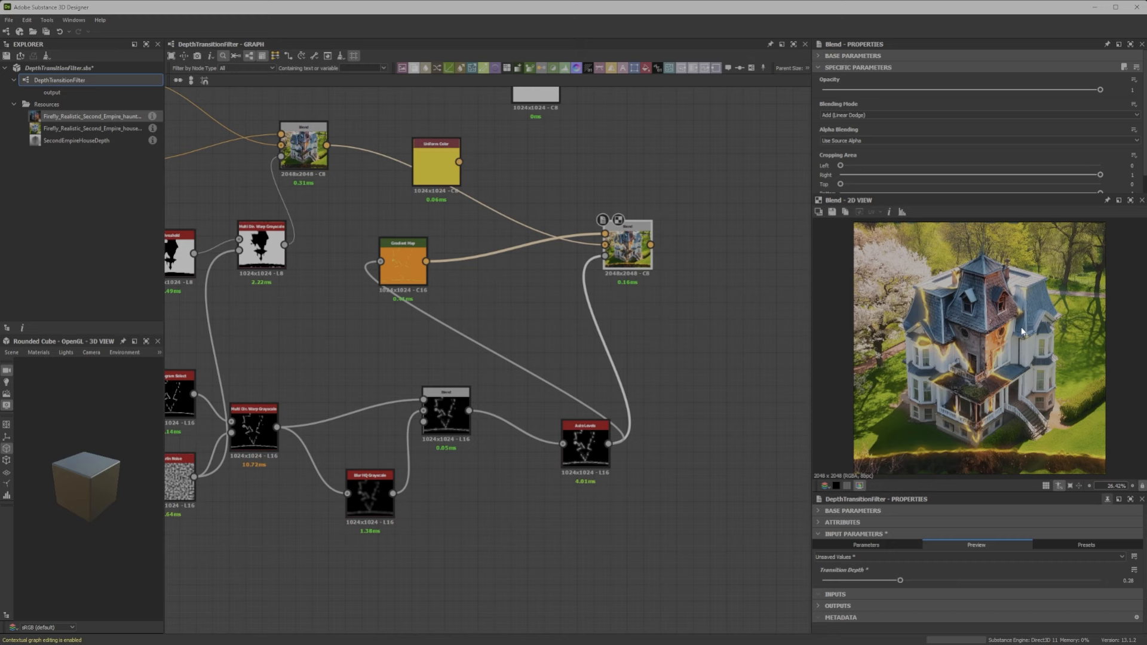
{"action": "scroll", "coordinate": [1020, 328], "scroll_direction": "up", "scroll_amount": 1}
{"action": "scroll", "coordinate": [1021, 329], "scroll_direction": "down", "scroll_amount": 1}
{"action": "left_click", "coordinate": [1131, 201]}
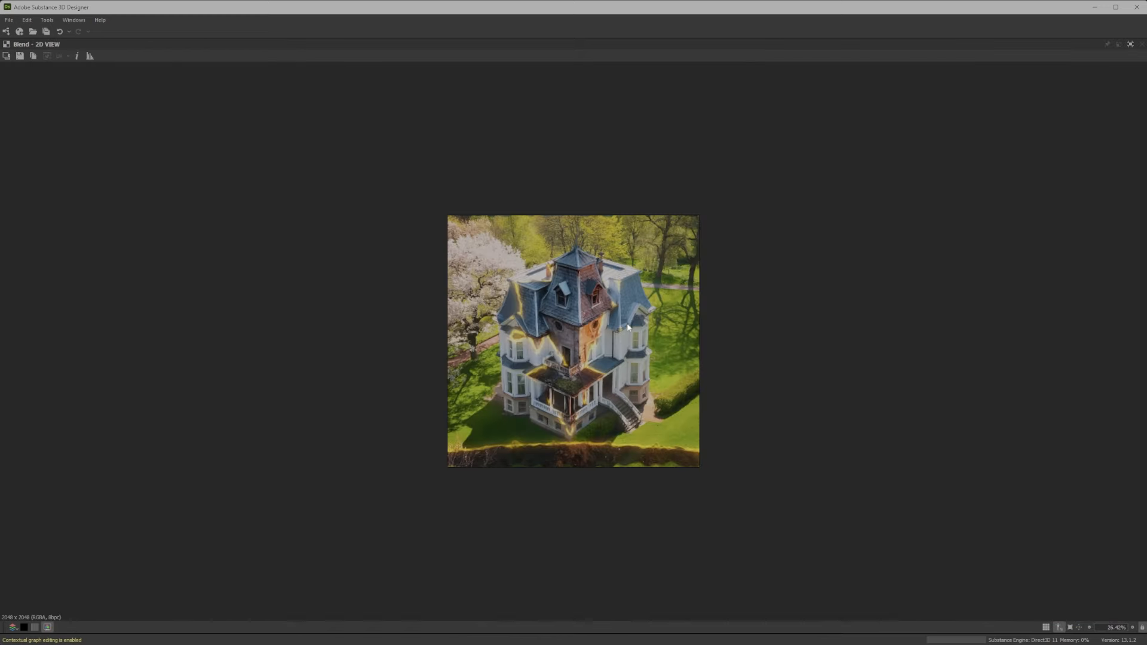
{"action": "scroll", "coordinate": [627, 326], "scroll_direction": "up", "scroll_amount": 4}
{"action": "scroll", "coordinate": [629, 345], "scroll_direction": "down", "scroll_amount": 1}
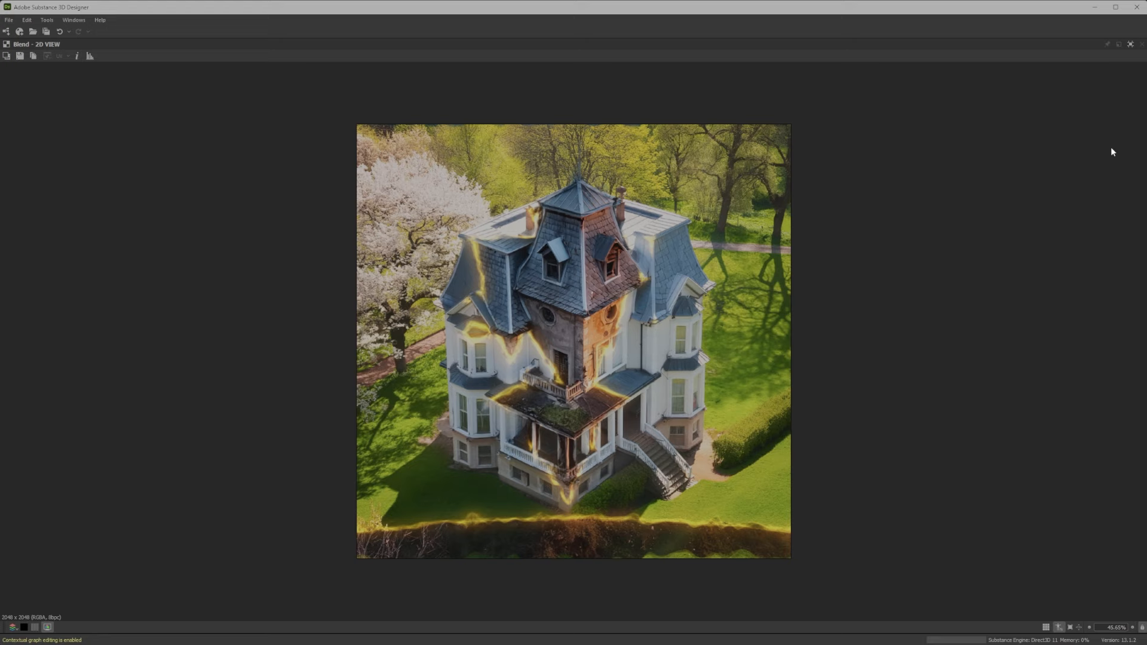
{"action": "left_click", "coordinate": [1131, 45]}
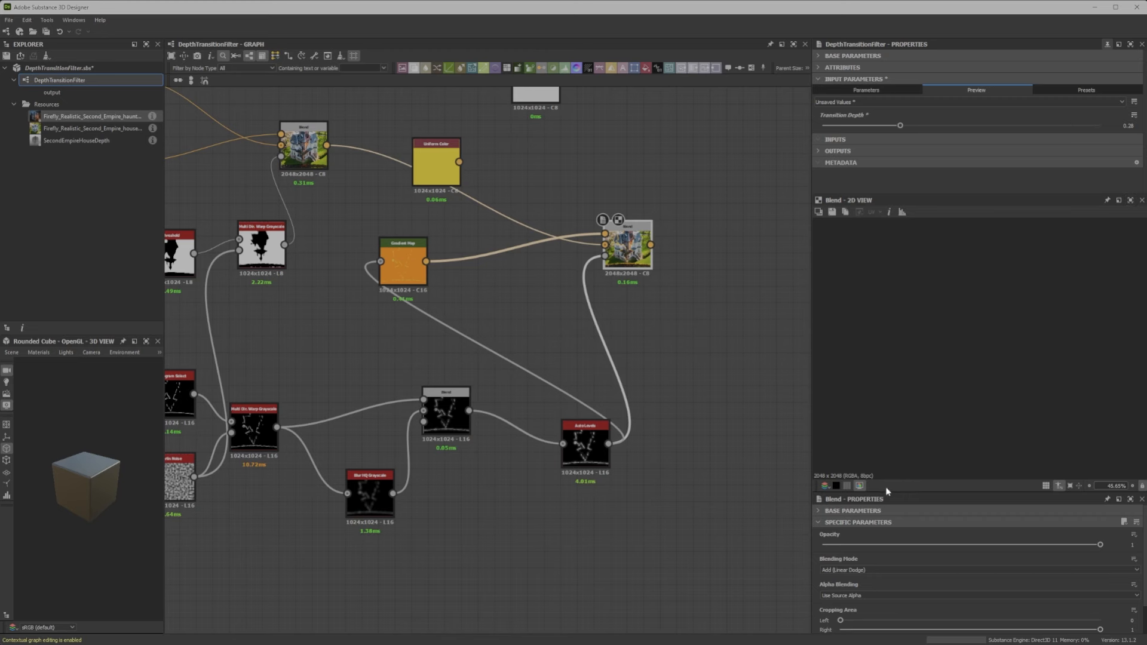
Step: Enlarge the 2D preview by closing the Blend properties, and vary Transition Depth to check the effect
{"action": "left_click_drag", "start_coordinate": [889, 502], "coordinate": [1146, 503]}
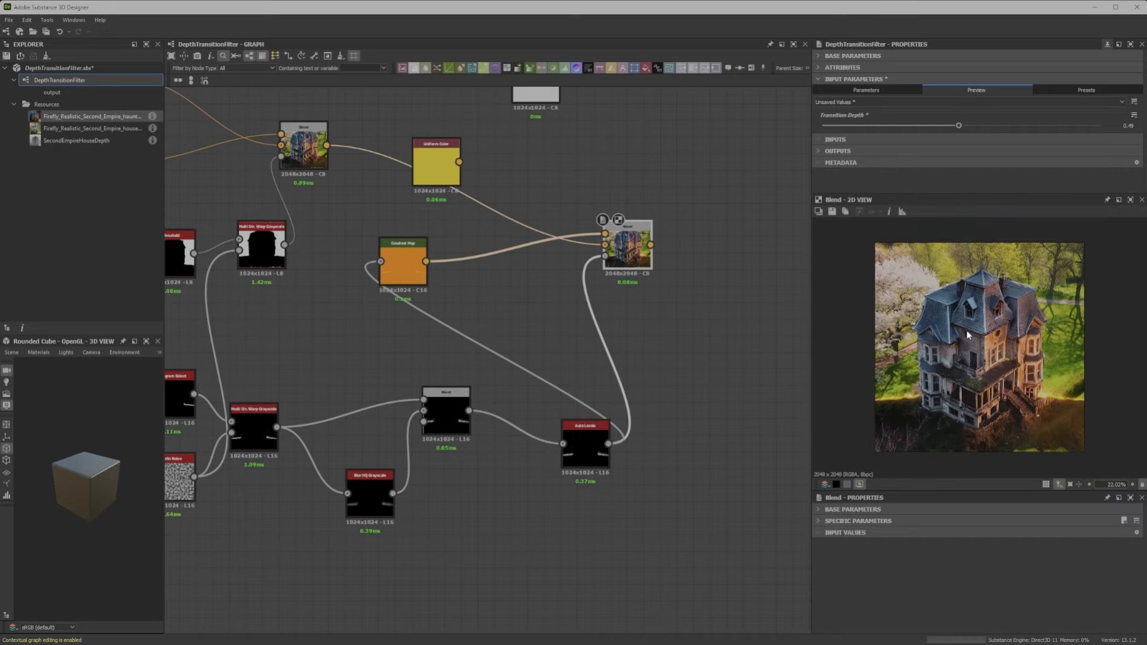
{"action": "left_click", "coordinate": [1142, 499]}
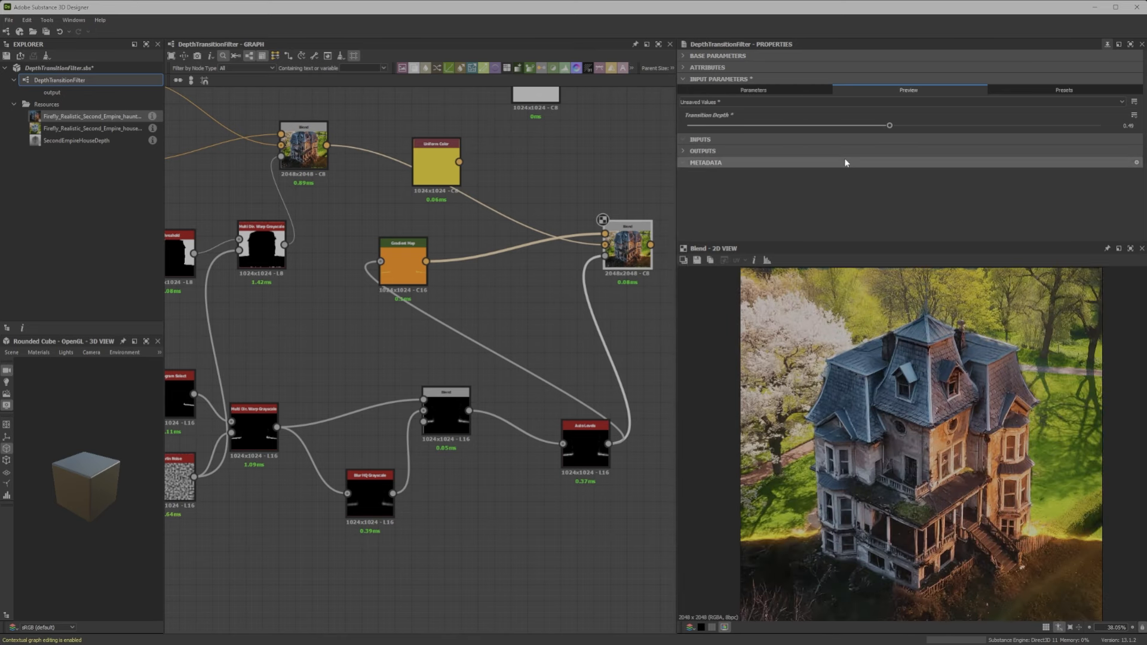
{"action": "left_click_drag", "start_coordinate": [889, 127], "coordinate": [895, 207]}
Step: Connect the final Blend's output to the graph's Output node
{"action": "scroll", "coordinate": [859, 383], "scroll_direction": "down", "scroll_amount": 4}
{"action": "middle_click_drag", "start_coordinate": [399, 371], "coordinate": [349, 382]}
{"action": "scroll", "coordinate": [375, 384], "scroll_direction": "down", "scroll_amount": 6}
{"action": "scroll", "coordinate": [344, 401], "scroll_direction": "up", "scroll_amount": 3}
{"action": "left_click_drag", "start_coordinate": [487, 320], "coordinate": [537, 322]}
{"action": "scroll", "coordinate": [546, 348], "scroll_direction": "up", "scroll_amount": 4}
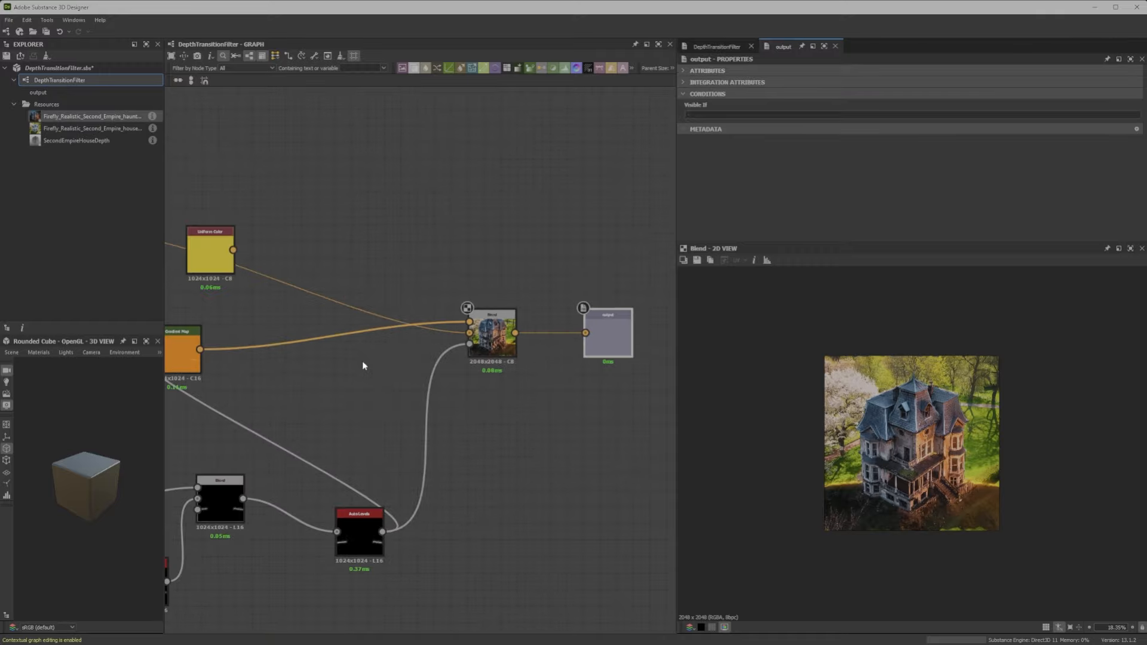
Step: Rearrange the two house Bitmap nodes so the sunny one sits directly above the haunted one
{"action": "middle_click_drag", "start_coordinate": [362, 360], "coordinate": [535, 322]}
{"action": "scroll", "coordinate": [536, 322], "scroll_direction": "down", "scroll_amount": 4}
{"action": "scroll", "coordinate": [221, 391], "scroll_direction": "up", "scroll_amount": 2}
{"action": "scroll", "coordinate": [221, 390], "scroll_direction": "down", "scroll_amount": 1}
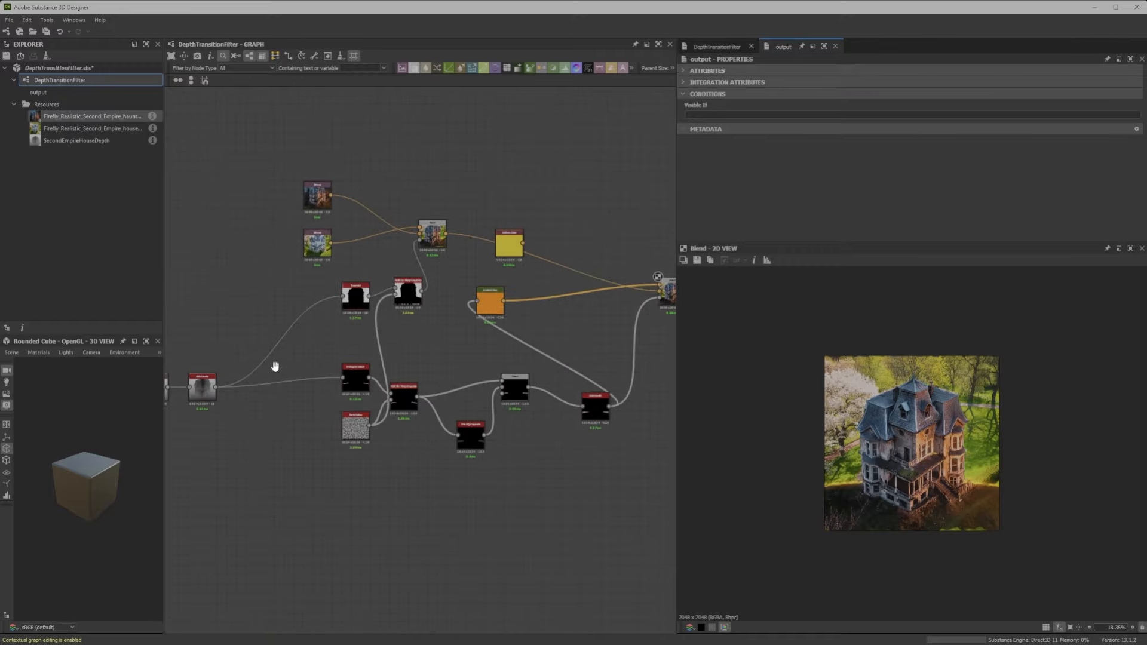
{"action": "middle_click_drag", "start_coordinate": [274, 367], "coordinate": [365, 448]}
{"action": "scroll", "coordinate": [366, 440], "scroll_direction": "down", "scroll_amount": 3}
{"action": "scroll", "coordinate": [379, 396], "scroll_direction": "up", "scroll_amount": 2}
{"action": "scroll", "coordinate": [430, 326], "scroll_direction": "up", "scroll_amount": 5}
{"action": "left_click_drag", "start_coordinate": [322, 416], "coordinate": [322, 396]}
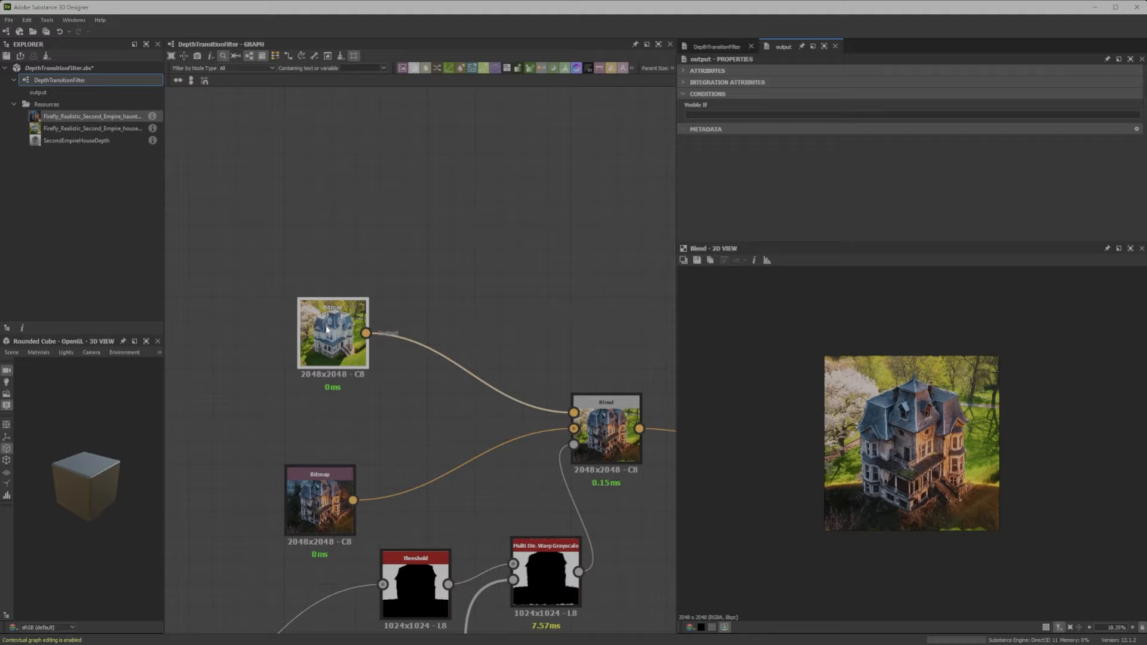
{"action": "left_click_drag", "start_coordinate": [311, 505], "coordinate": [334, 443]}
{"action": "middle_click_drag", "start_coordinate": [195, 323], "coordinate": [302, 313]}
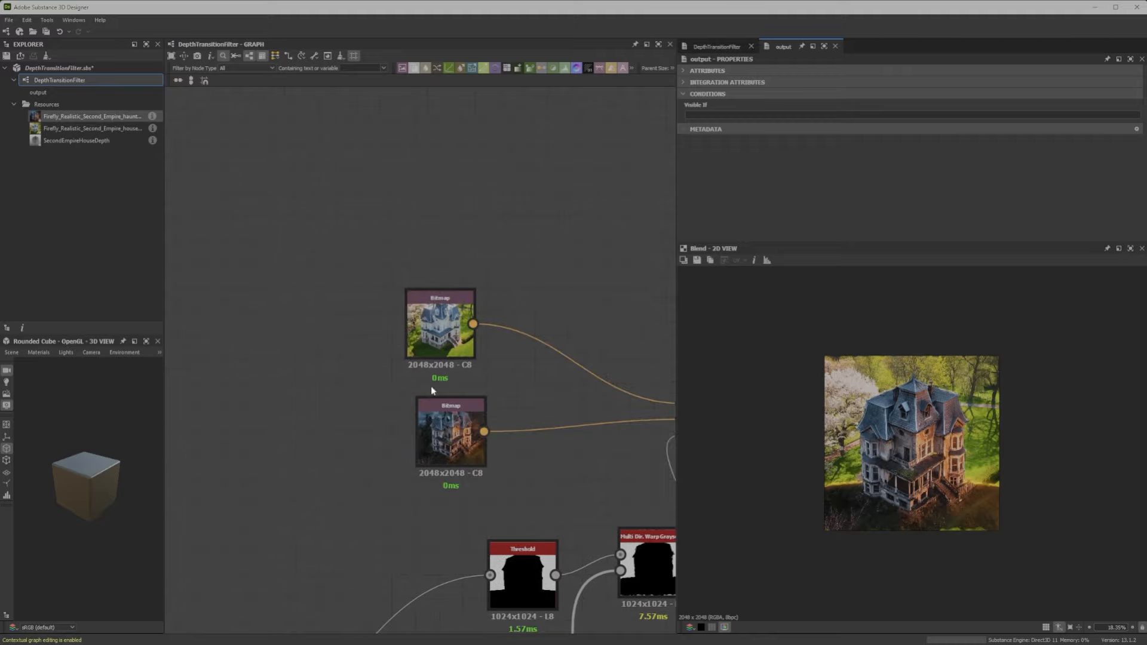
{"action": "scroll", "coordinate": [432, 386], "scroll_direction": "down", "scroll_amount": 3}
{"action": "middle_click_drag", "start_coordinate": [282, 414], "coordinate": [432, 330]}
{"action": "scroll", "coordinate": [407, 293], "scroll_direction": "up", "scroll_amount": 4}
{"action": "scroll", "coordinate": [410, 283], "scroll_direction": "down", "scroll_amount": 4}
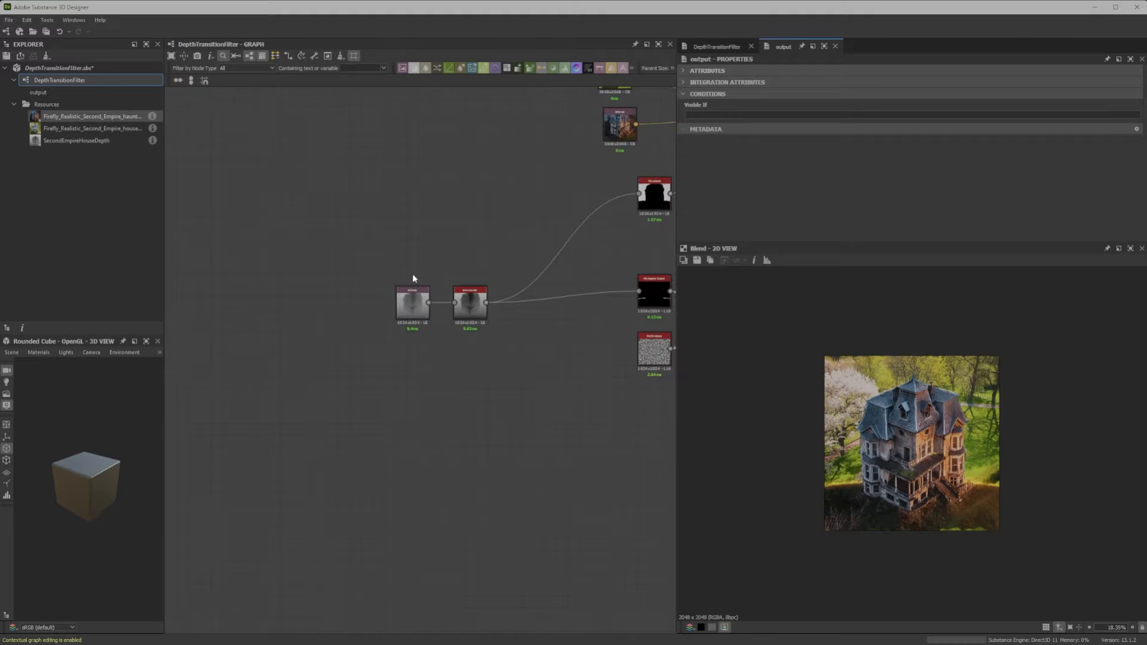
{"action": "scroll", "coordinate": [320, 410], "scroll_direction": "down", "scroll_amount": 4}
{"action": "scroll", "coordinate": [401, 322], "scroll_direction": "up", "scroll_amount": 6}
{"action": "key", "text": "space"}
{"action": "type", "text": "out"}
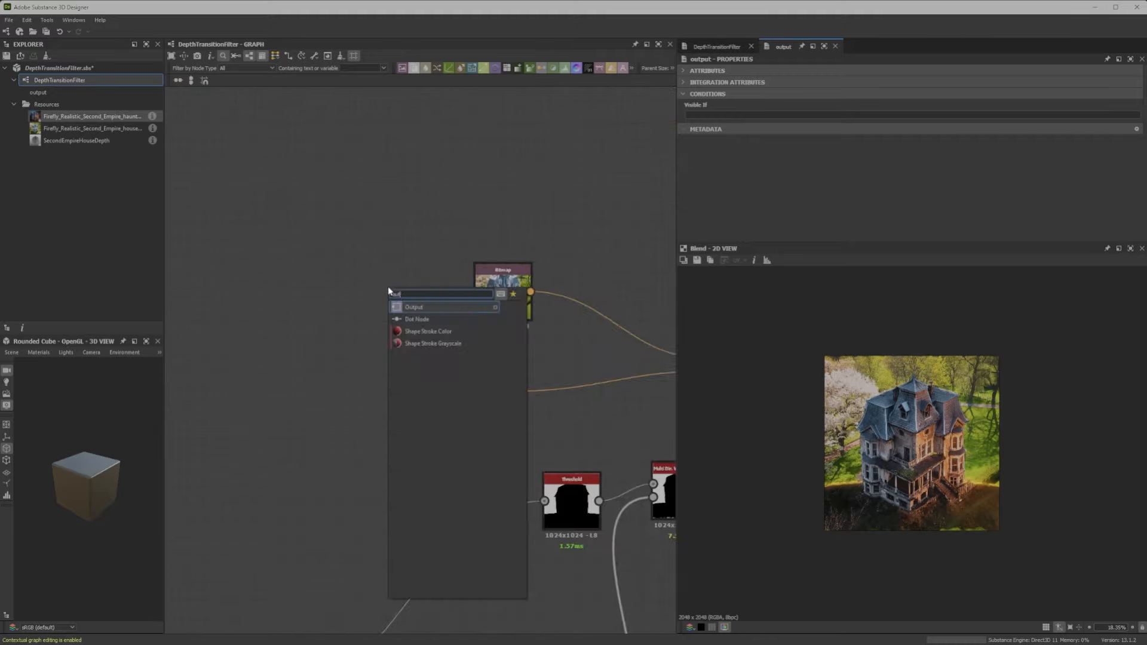
{"action": "left_click", "coordinate": [421, 308]}
{"action": "key", "text": "Delete"}
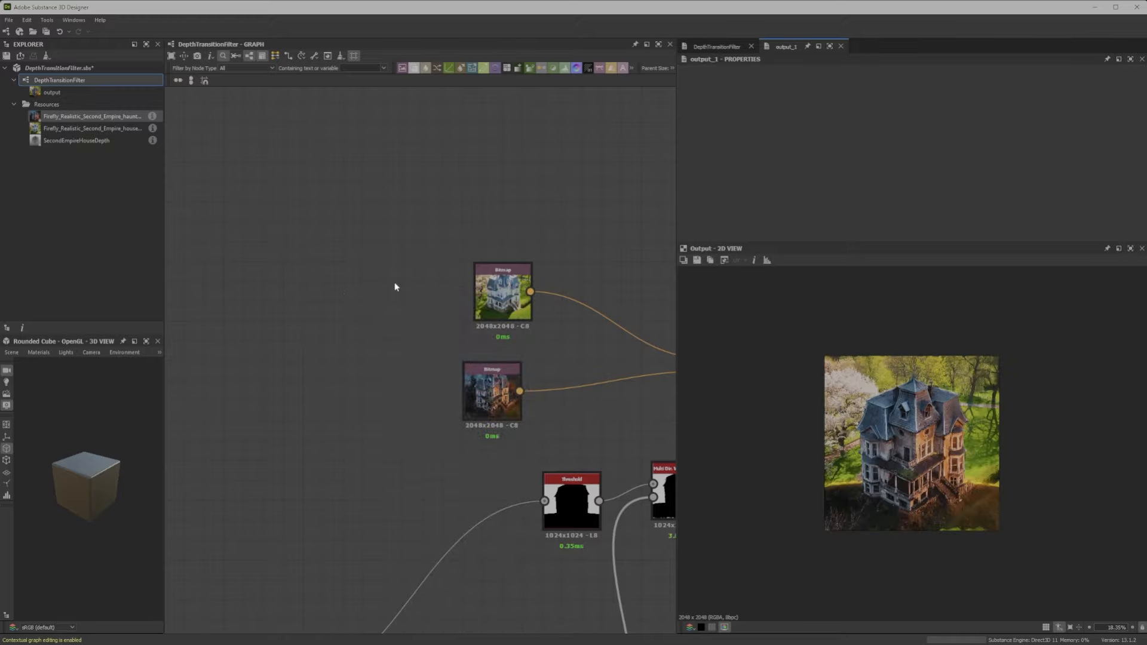
Step: Add a color Input node beside the sunny house Bitmap and place a duplicate beneath it, beside the haunted one
{"action": "key", "text": "space"}
{"action": "type", "text": "in"}
{"action": "left_click", "coordinate": [416, 303]}
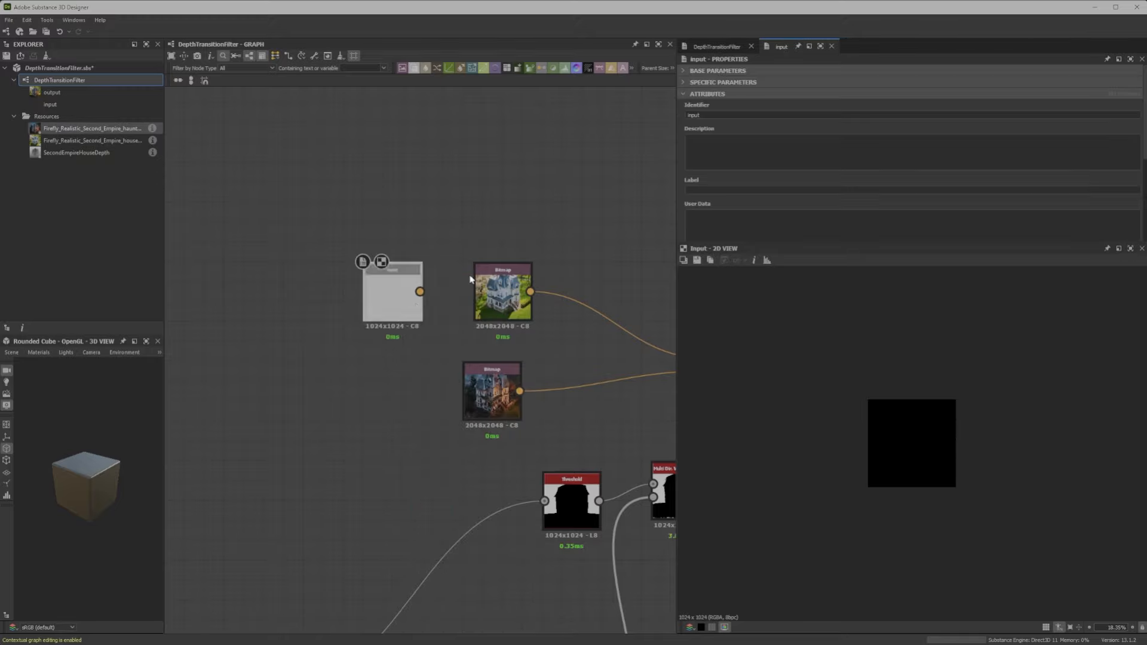
{"action": "key", "text": "ctrl+d"}
{"action": "left_click_drag", "start_coordinate": [470, 279], "coordinate": [393, 407]}
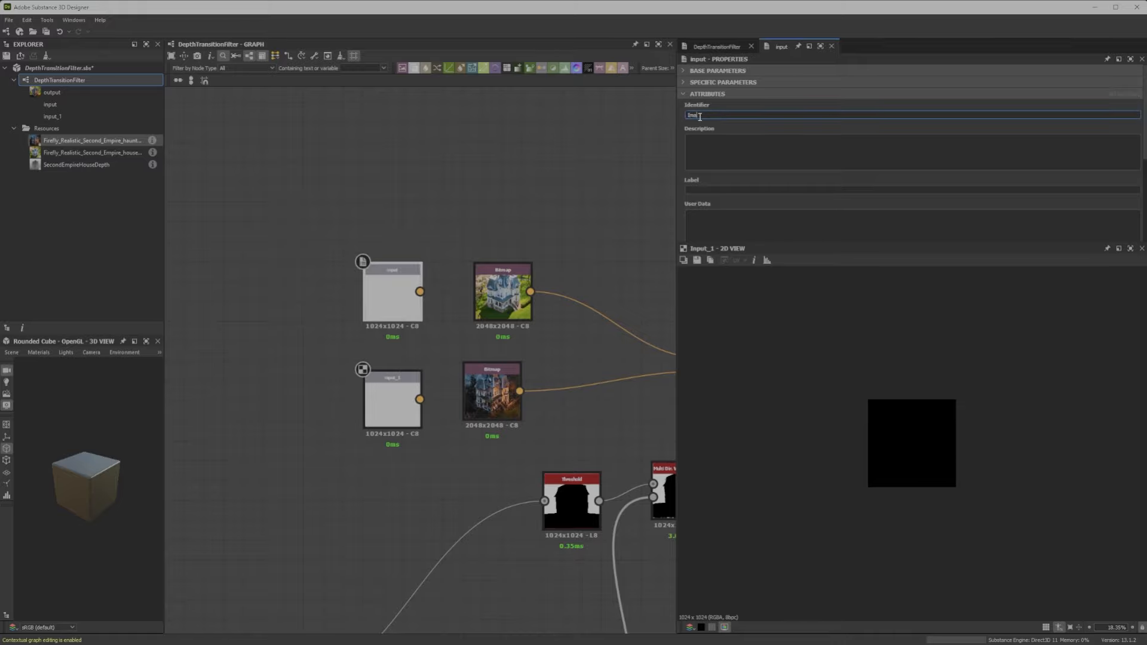
Step: Set the upper color Input's identifier to Image_version_2
{"action": "left_click", "coordinate": [427, 200]}
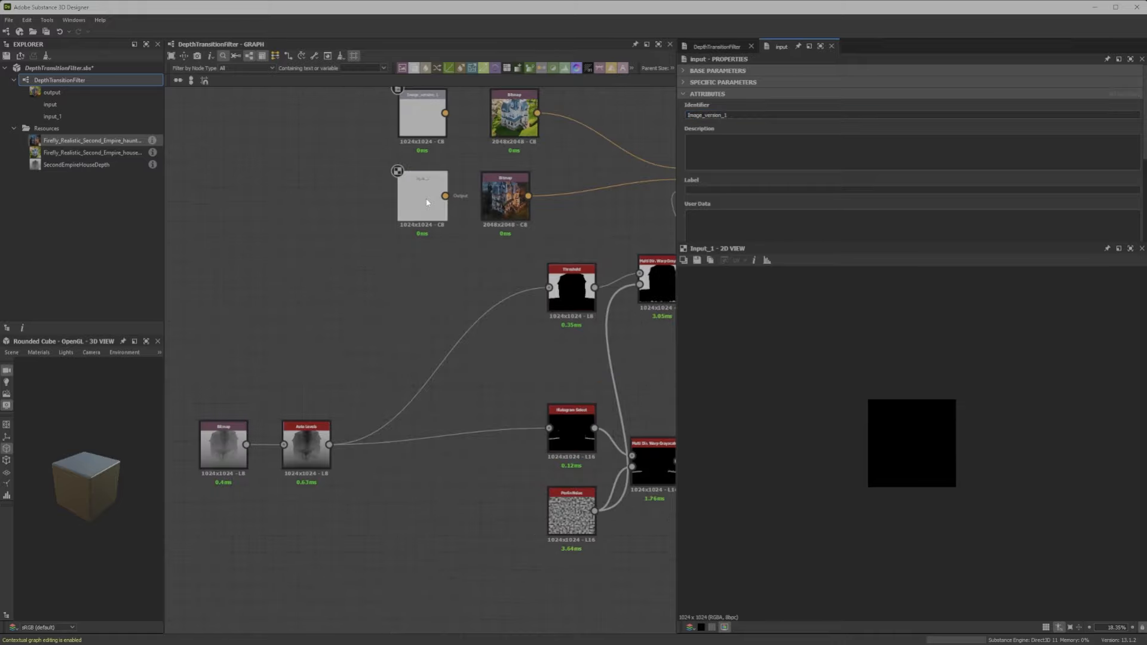
{"action": "double_click", "coordinate": [719, 114]}
{"action": "type", "text": "Imag"}
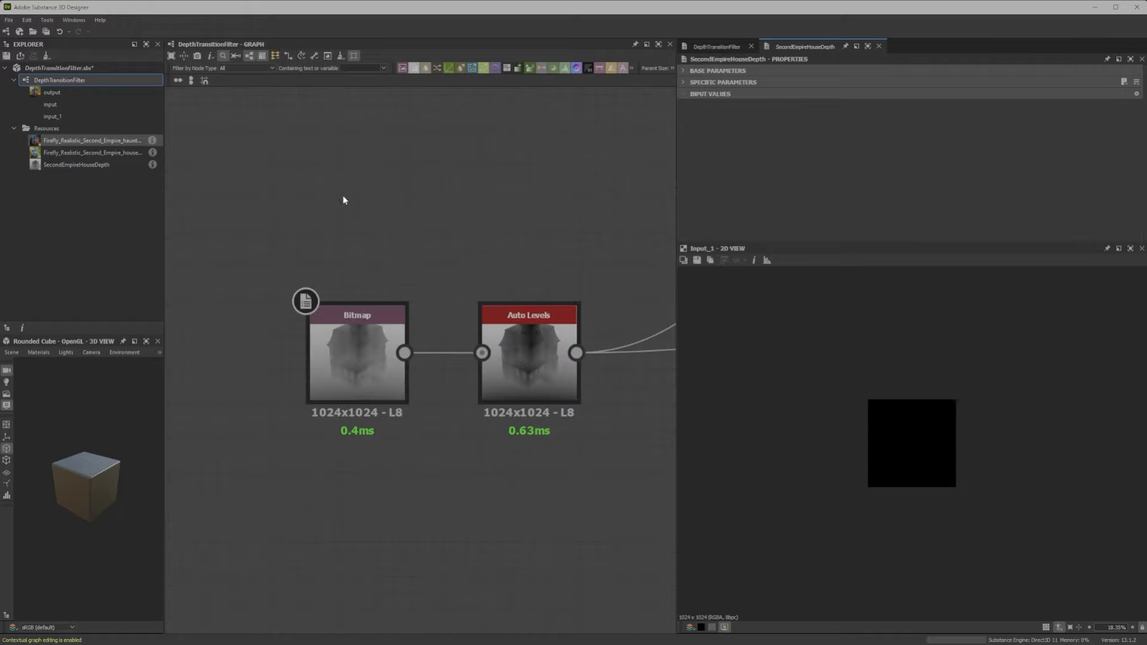
Step: Add a grayscale Input above the depth Bitmap and set its identifier to Depth_map
{"action": "key", "text": "space"}
{"action": "left_click", "coordinate": [441, 234]}
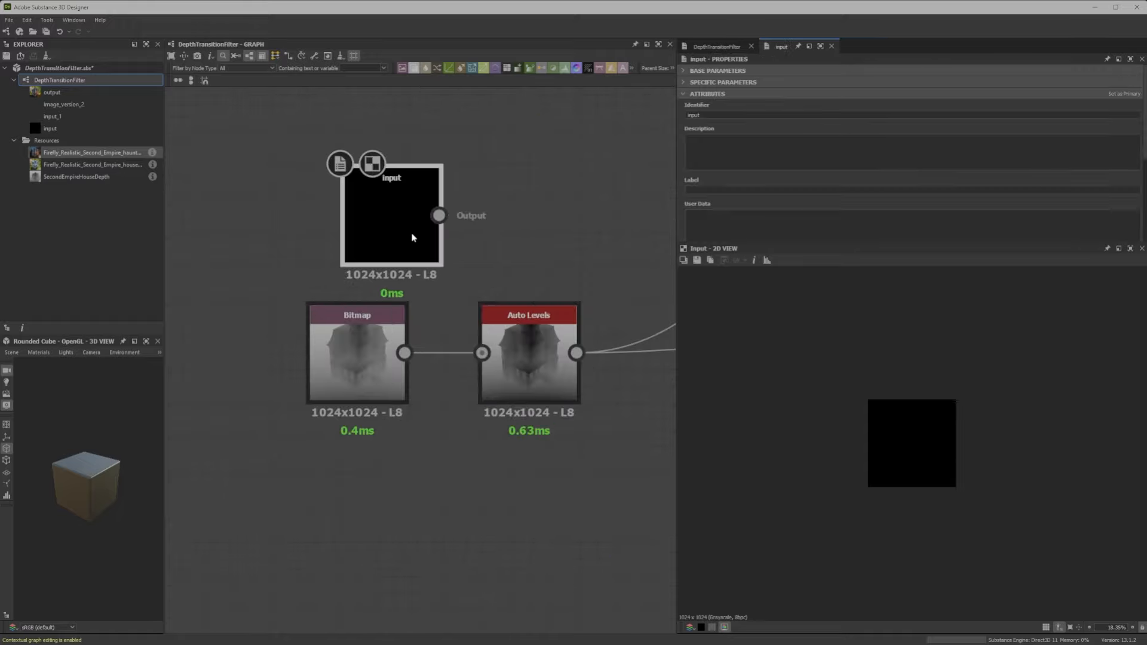
{"action": "left_click_drag", "start_coordinate": [411, 235], "coordinate": [366, 229]}
{"action": "double_click", "coordinate": [713, 115]}
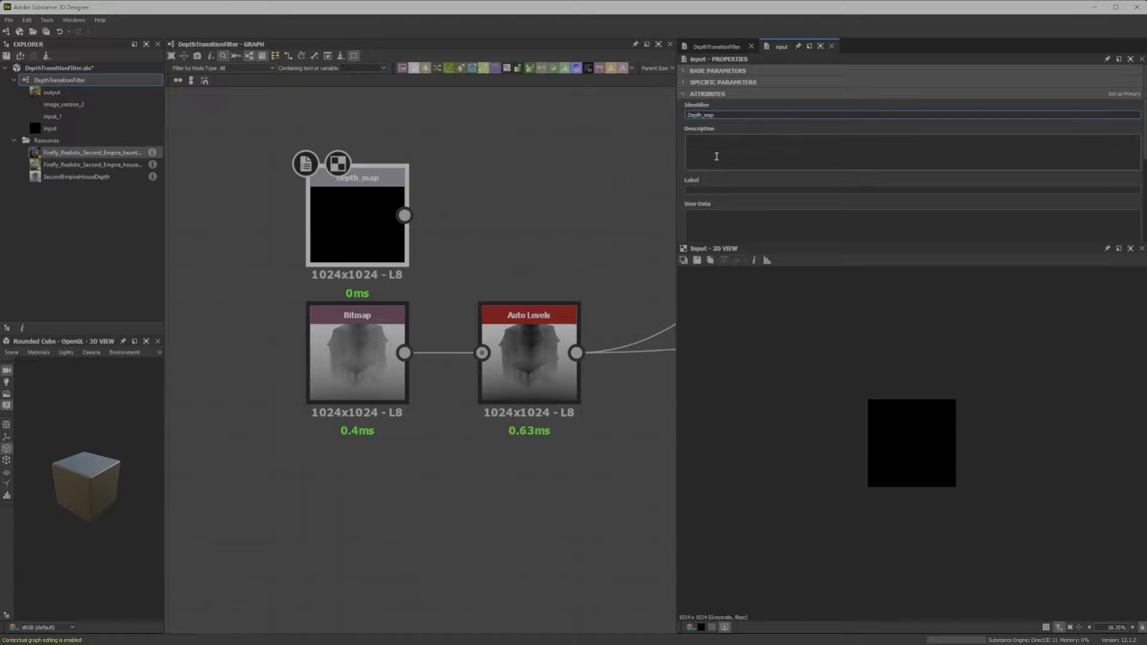
Step: Assign SecondEmpireHouseDepth to Depth_map, the haunted house image to the lower color Input, and the sunny house image to the upper one
{"action": "scroll", "coordinate": [464, 218], "scroll_direction": "down", "scroll_amount": 6}
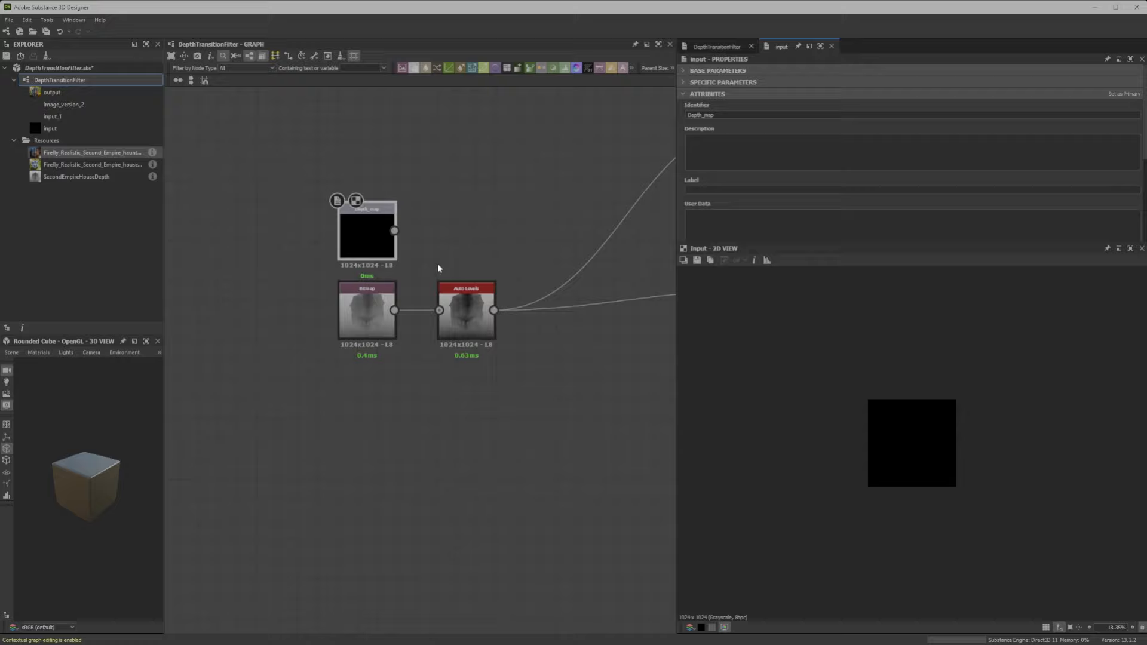
{"action": "middle_click_drag", "start_coordinate": [458, 228], "coordinate": [385, 345]}
{"action": "scroll", "coordinate": [384, 345], "scroll_direction": "up", "scroll_amount": 4}
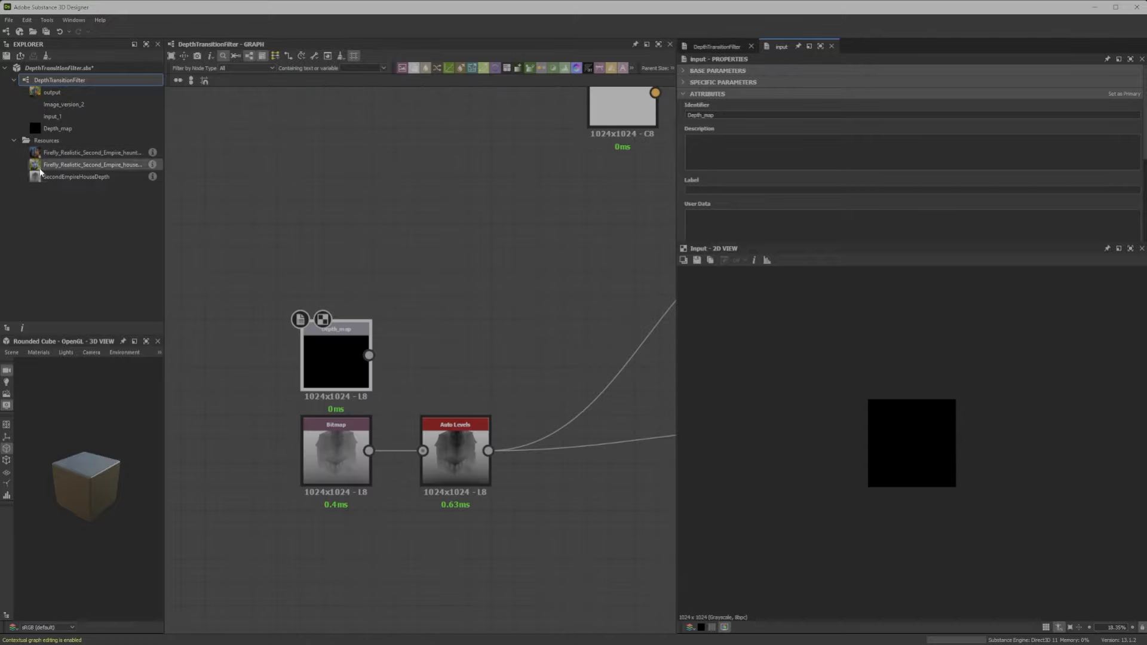
{"action": "scroll", "coordinate": [452, 331], "scroll_direction": "down", "scroll_amount": 5}
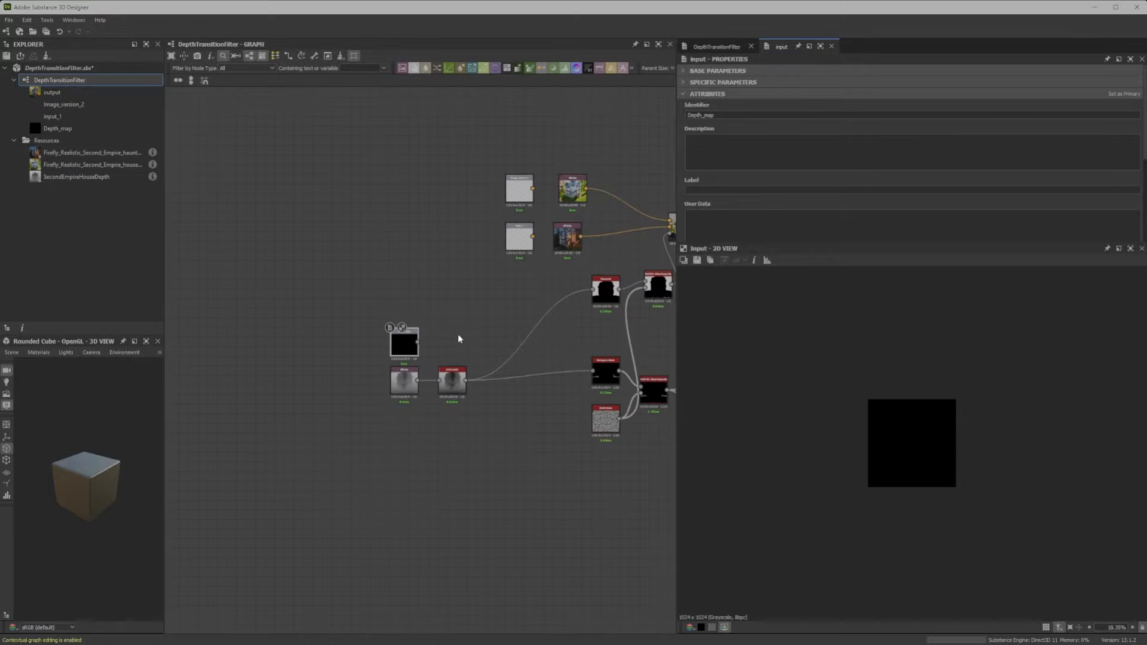
{"action": "middle_click_drag", "start_coordinate": [445, 232], "coordinate": [443, 301]}
{"action": "scroll", "coordinate": [443, 301], "scroll_direction": "up", "scroll_amount": 1}
{"action": "middle_click_drag", "start_coordinate": [399, 344], "coordinate": [331, 188]}
{"action": "left_click_drag", "start_coordinate": [105, 177], "coordinate": [325, 276]}
{"action": "middle_click_drag", "start_coordinate": [401, 214], "coordinate": [358, 336]}
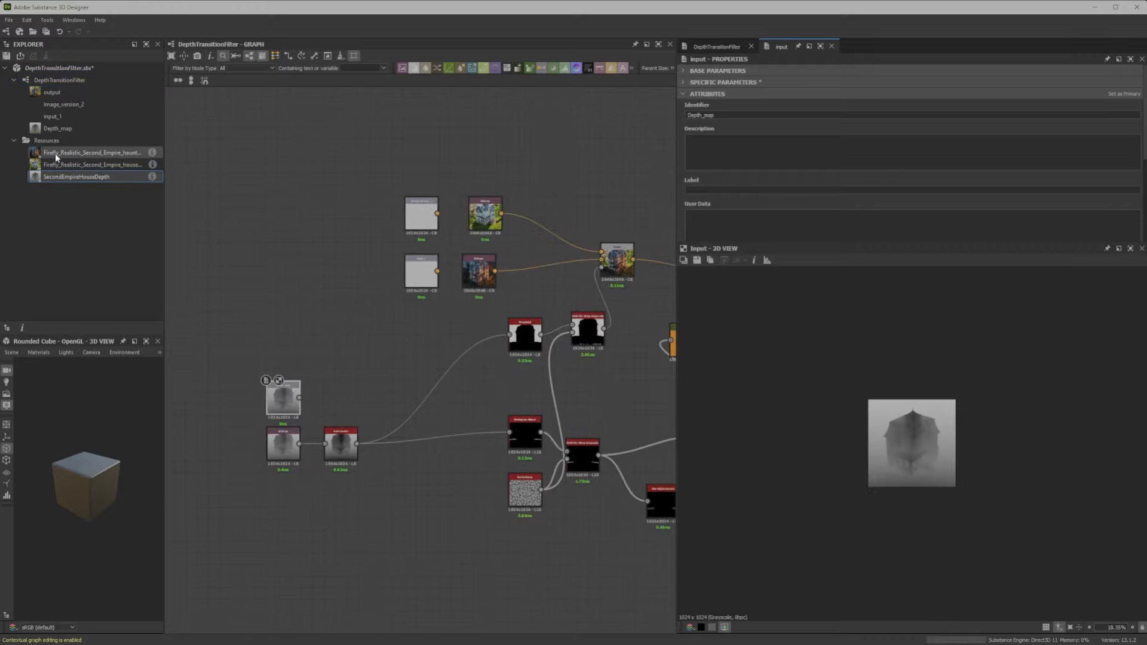
{"action": "left_click_drag", "start_coordinate": [59, 153], "coordinate": [421, 272]}
{"action": "left_click_drag", "start_coordinate": [60, 165], "coordinate": [422, 216]}
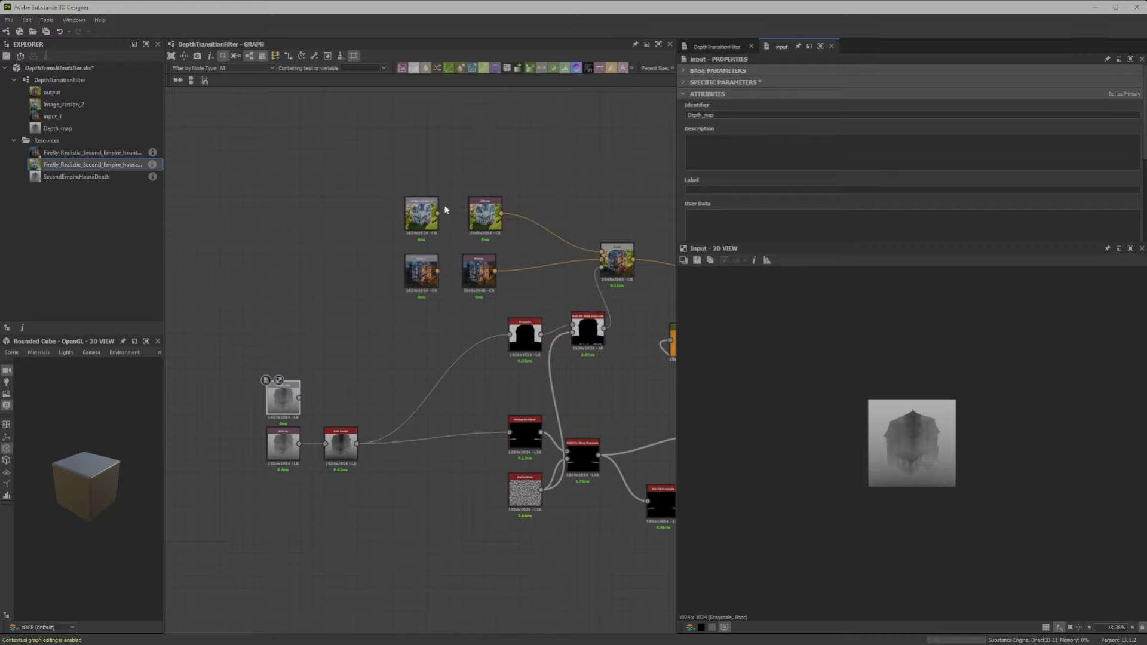
Step: Transfer the house Bitmap connections to the two color Inputs, and connect Depth_map to Auto Levels in place of the depth Bitmap
{"action": "scroll", "coordinate": [504, 228], "scroll_direction": "up", "scroll_amount": 3}
{"action": "left_click_drag", "start_coordinate": [441, 195], "coordinate": [385, 194]}
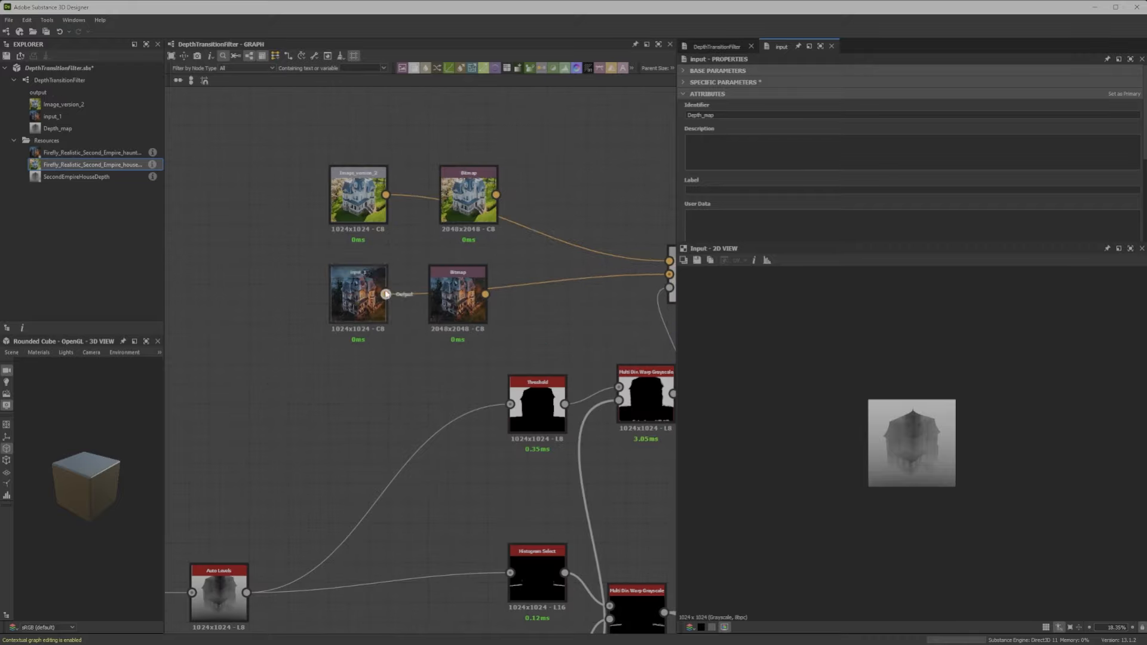
{"action": "middle_click_drag", "start_coordinate": [337, 419], "coordinate": [466, 212]}
{"action": "scroll", "coordinate": [377, 287], "scroll_direction": "up", "scroll_amount": 2}
{"action": "middle_click_drag", "start_coordinate": [335, 309], "coordinate": [395, 275]}
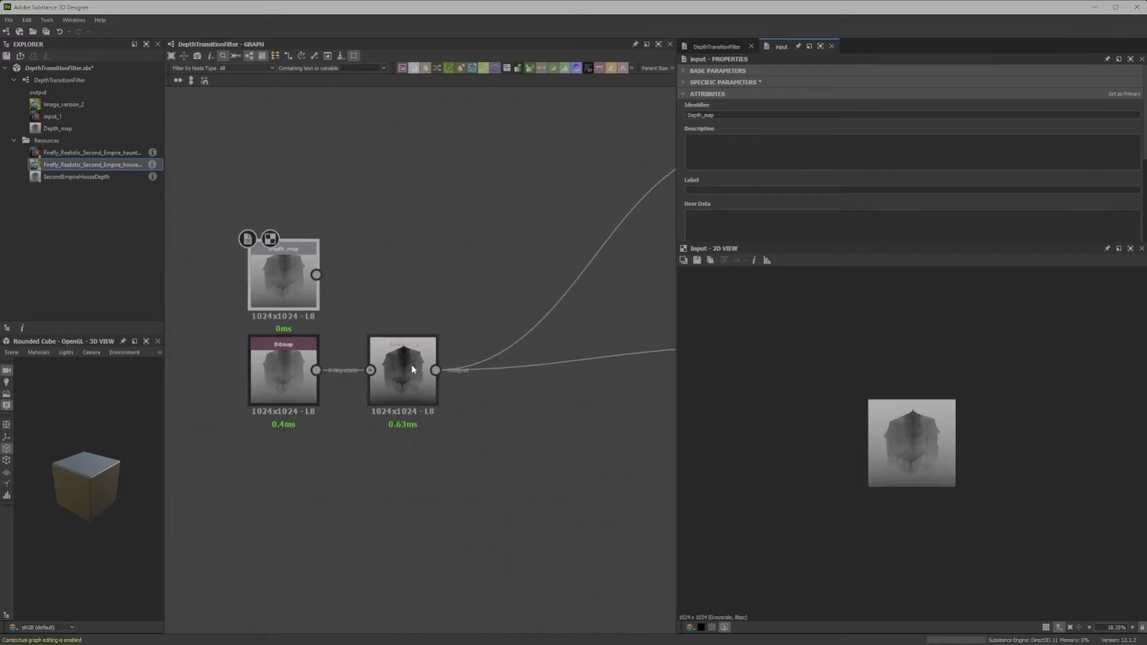
{"action": "left_click", "coordinate": [413, 369]}
{"action": "left_click_drag", "start_coordinate": [370, 369], "coordinate": [316, 275]}
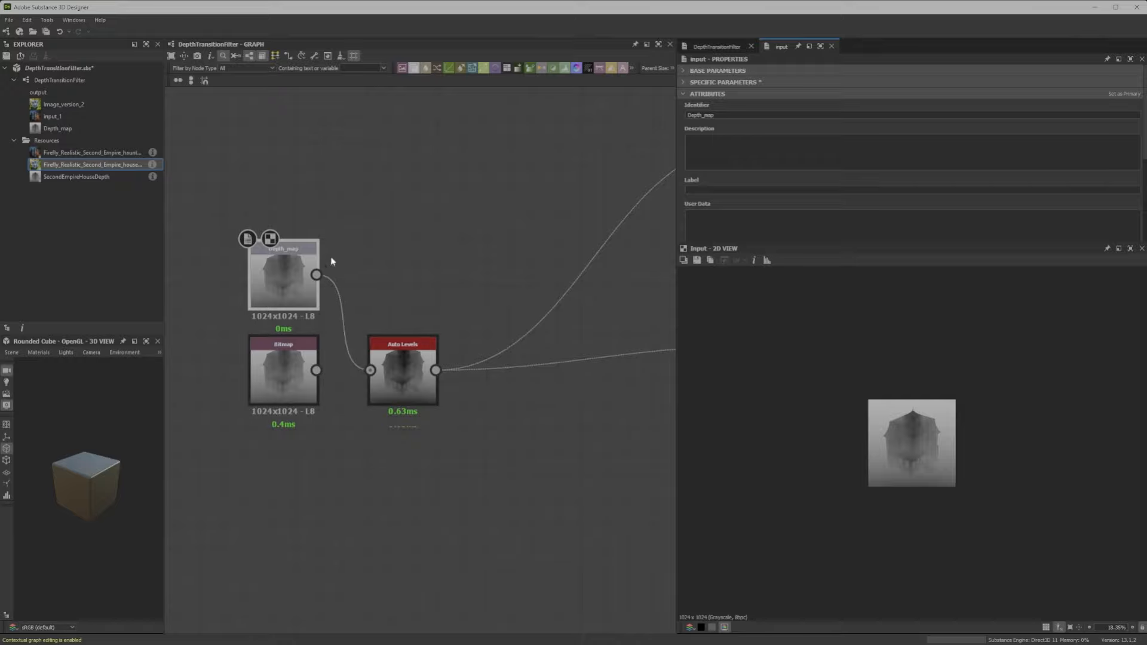
Step: Delete the disconnected depth Bitmap node
{"action": "scroll", "coordinate": [432, 353], "scroll_direction": "down", "scroll_amount": 4}
{"action": "middle_click_drag", "start_coordinate": [331, 261], "coordinate": [310, 399]}
{"action": "scroll", "coordinate": [500, 301], "scroll_direction": "up", "scroll_amount": 1}
{"action": "left_click", "coordinate": [395, 447]}
{"action": "key", "text": "Delete"}
Step: Delete the unused sunny and haunted house Bitmap nodes beside the color Inputs
{"action": "scroll", "coordinate": [457, 268], "scroll_direction": "up", "scroll_amount": 4}
{"action": "scroll", "coordinate": [357, 329], "scroll_direction": "down", "scroll_amount": 3}
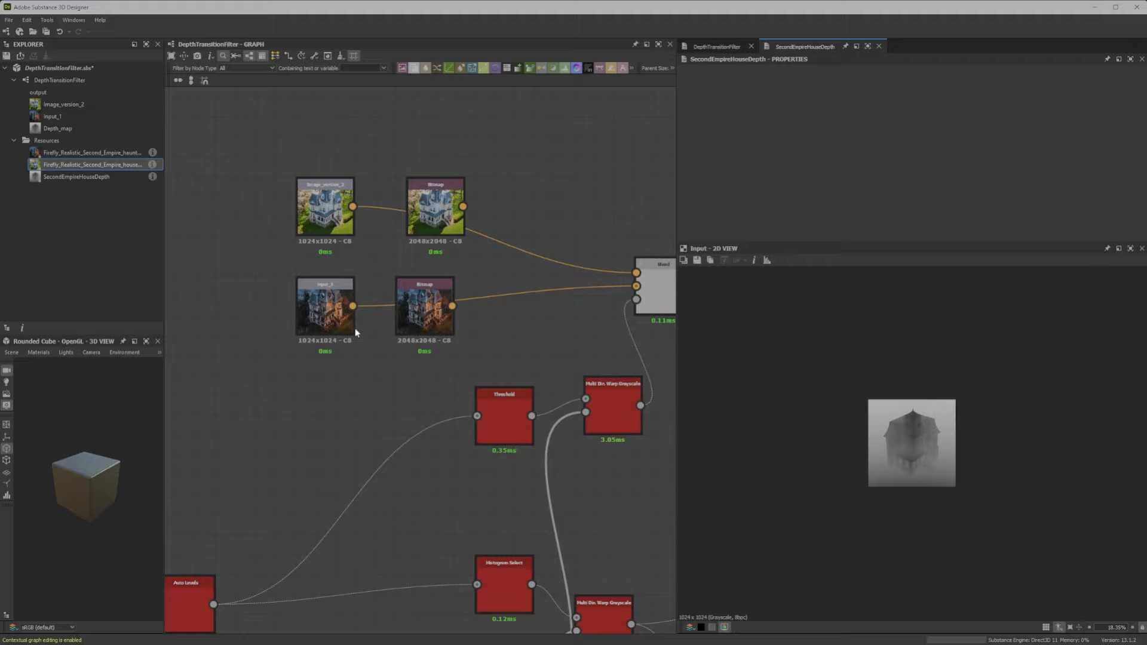
{"action": "scroll", "coordinate": [355, 328], "scroll_direction": "down", "scroll_amount": 2}
{"action": "middle_click_drag", "start_coordinate": [355, 329], "coordinate": [385, 355]}
{"action": "scroll", "coordinate": [374, 253], "scroll_direction": "up", "scroll_amount": 5}
{"action": "left_click", "coordinate": [546, 260]}
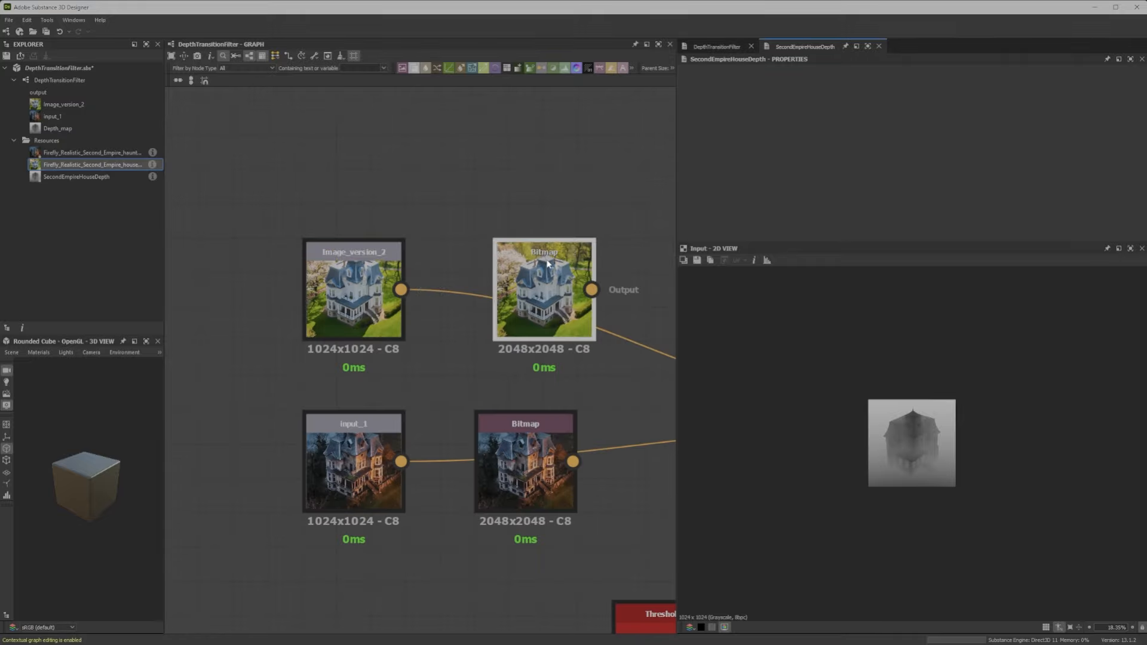
{"action": "key", "text": "Delete"}
{"action": "left_click", "coordinate": [520, 430]}
{"action": "key", "text": "Delete"}
{"action": "scroll", "coordinate": [367, 367], "scroll_direction": "down", "scroll_amount": 3}
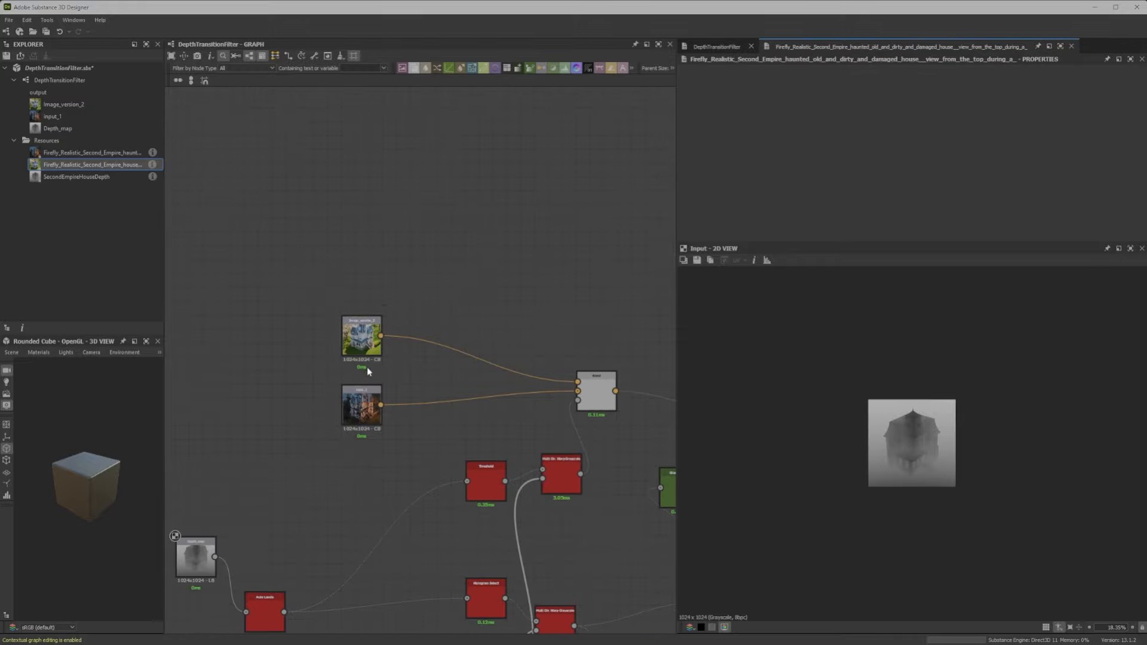
Step: Move the Auto Levels node and the Depth_map input closer to the Threshold and histogram nodes
{"action": "scroll", "coordinate": [366, 368], "scroll_direction": "down", "scroll_amount": 1}
{"action": "middle_click_drag", "start_coordinate": [406, 385], "coordinate": [450, 268]}
{"action": "left_click_drag", "start_coordinate": [336, 446], "coordinate": [425, 390]}
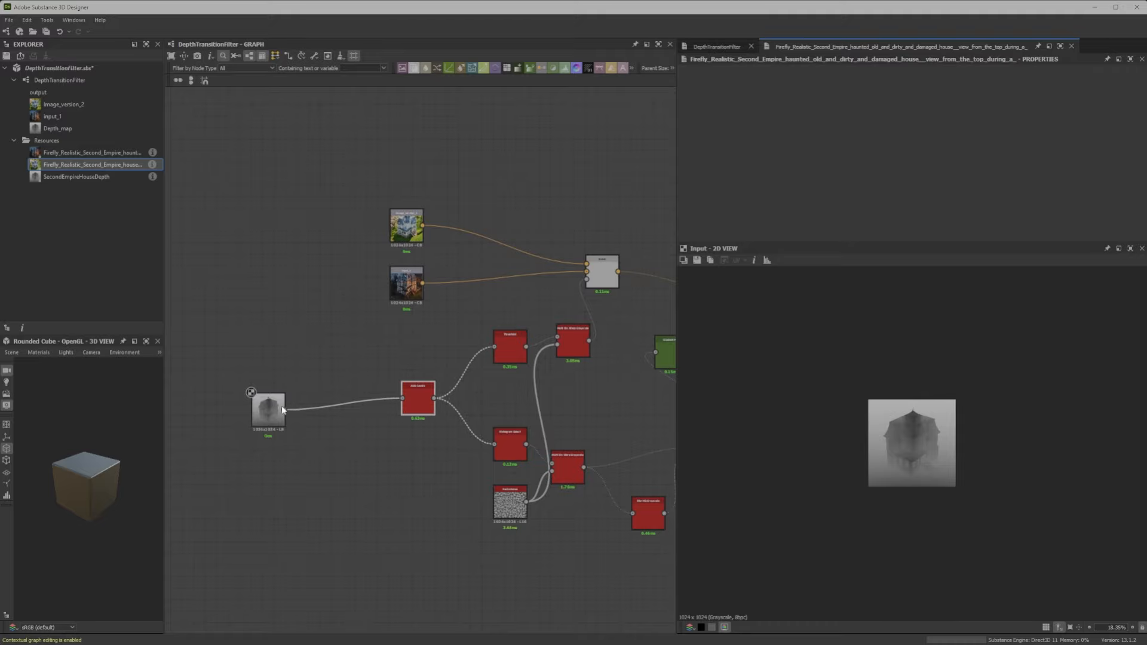
{"action": "left_click_drag", "start_coordinate": [283, 410], "coordinate": [327, 398]}
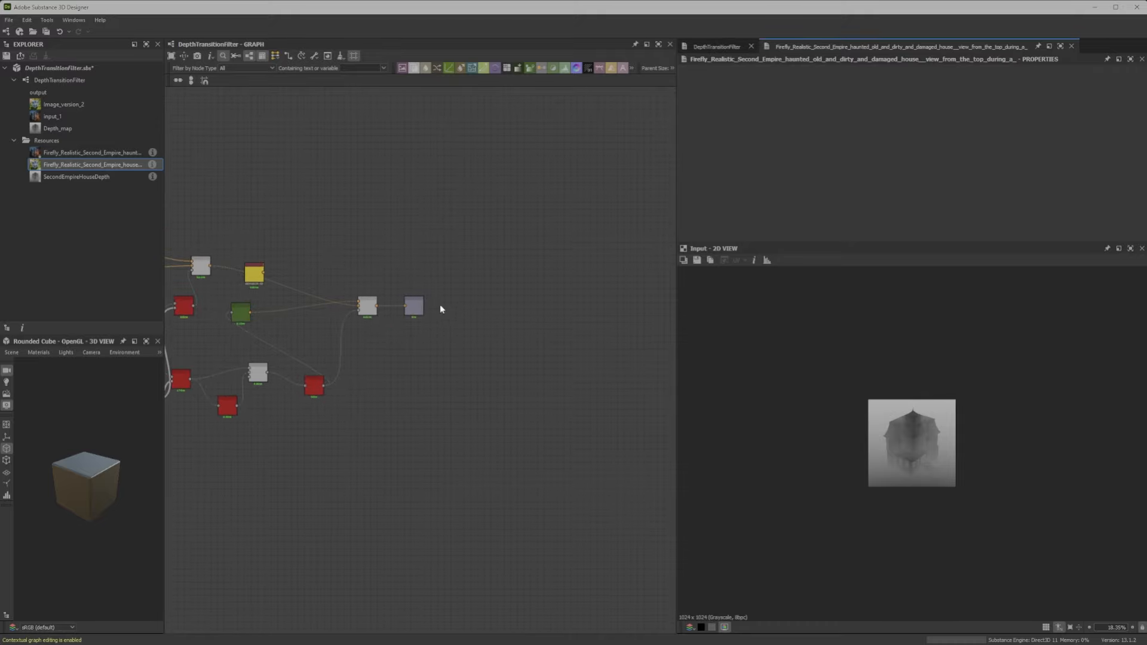
Step: Show the graph's final output in the 2D view
{"action": "left_click", "coordinate": [418, 306]}
{"action": "scroll", "coordinate": [580, 352], "scroll_direction": "up", "scroll_amount": 2}
{"action": "middle_click_drag", "start_coordinate": [579, 353], "coordinate": [691, 354]}
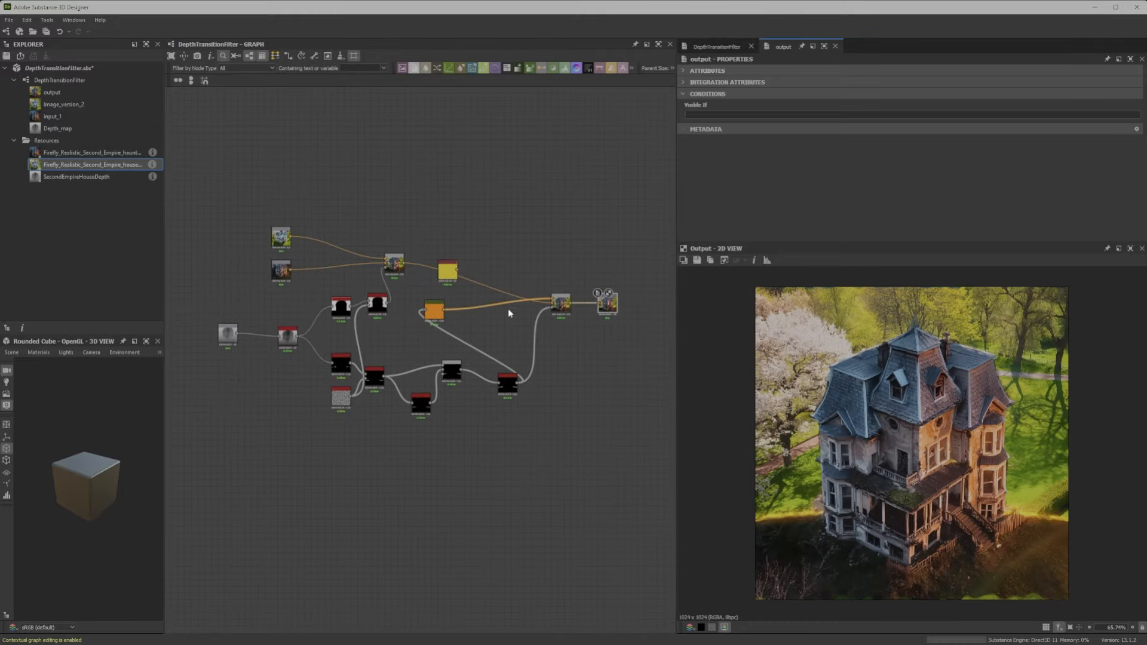
Step: Move the Gradient Map up beside the final Blend, and nudge the Auto Levels node that feeds it
{"action": "left_click_drag", "start_coordinate": [491, 328], "coordinate": [507, 278]}
{"action": "left_click", "coordinate": [536, 280]}
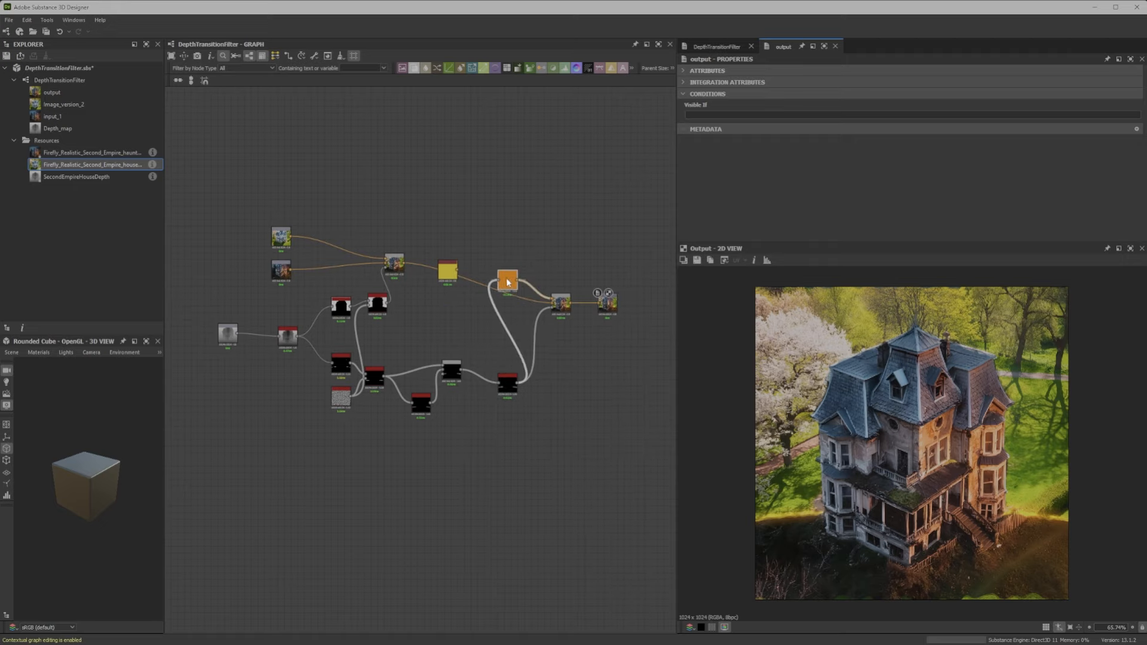
{"action": "left_click_drag", "start_coordinate": [514, 382], "coordinate": [500, 368]}
{"action": "scroll", "coordinate": [507, 267], "scroll_direction": "up", "scroll_amount": 8}
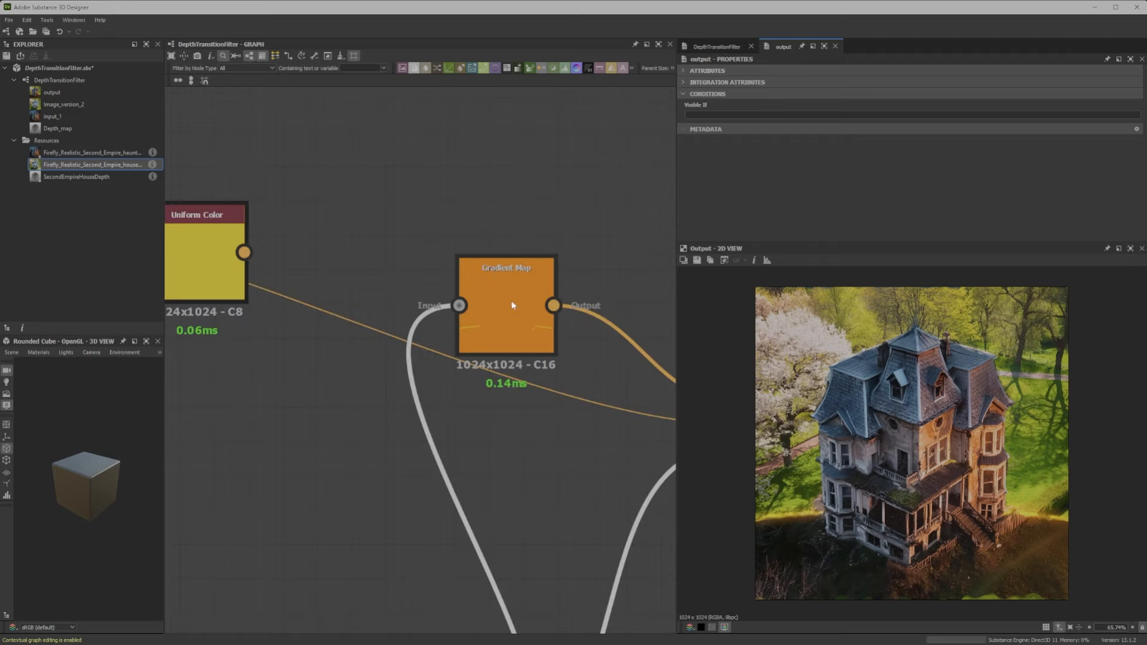
Step: Shift the final Blend and output nodes together to the right, and raise the Gradient Map clear of the image connection
{"action": "scroll", "coordinate": [512, 305], "scroll_direction": "down", "scroll_amount": 4}
{"action": "middle_click_drag", "start_coordinate": [657, 304], "coordinate": [520, 288]}
{"action": "left_click_drag", "start_coordinate": [611, 283], "coordinate": [459, 391]}
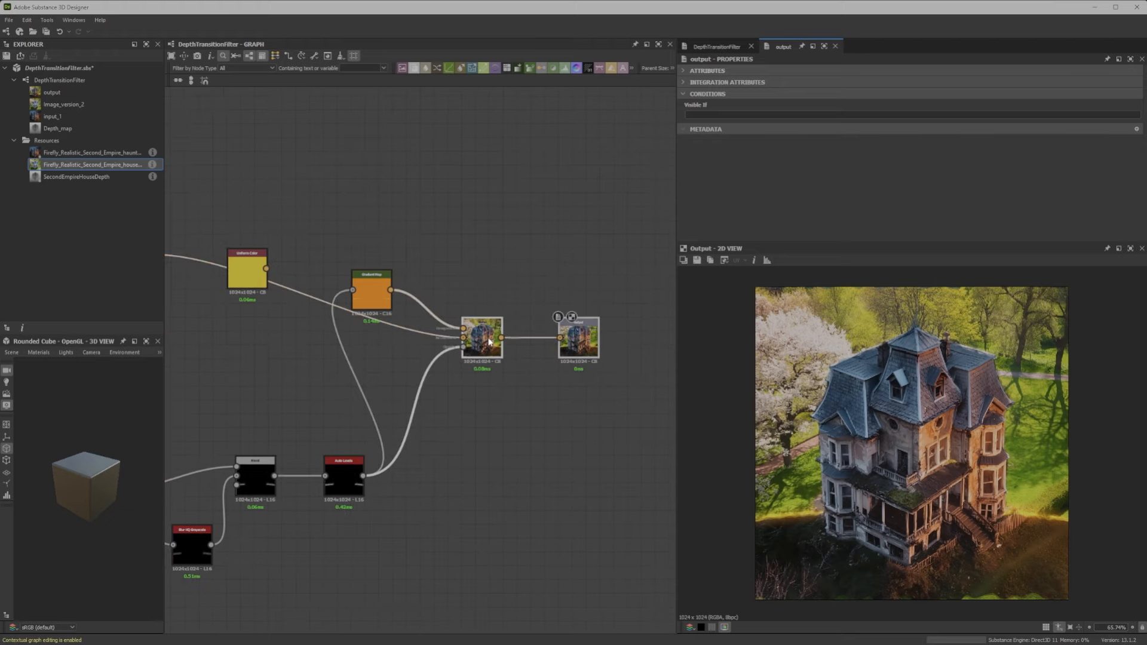
{"action": "left_click_drag", "start_coordinate": [488, 340], "coordinate": [557, 339]}
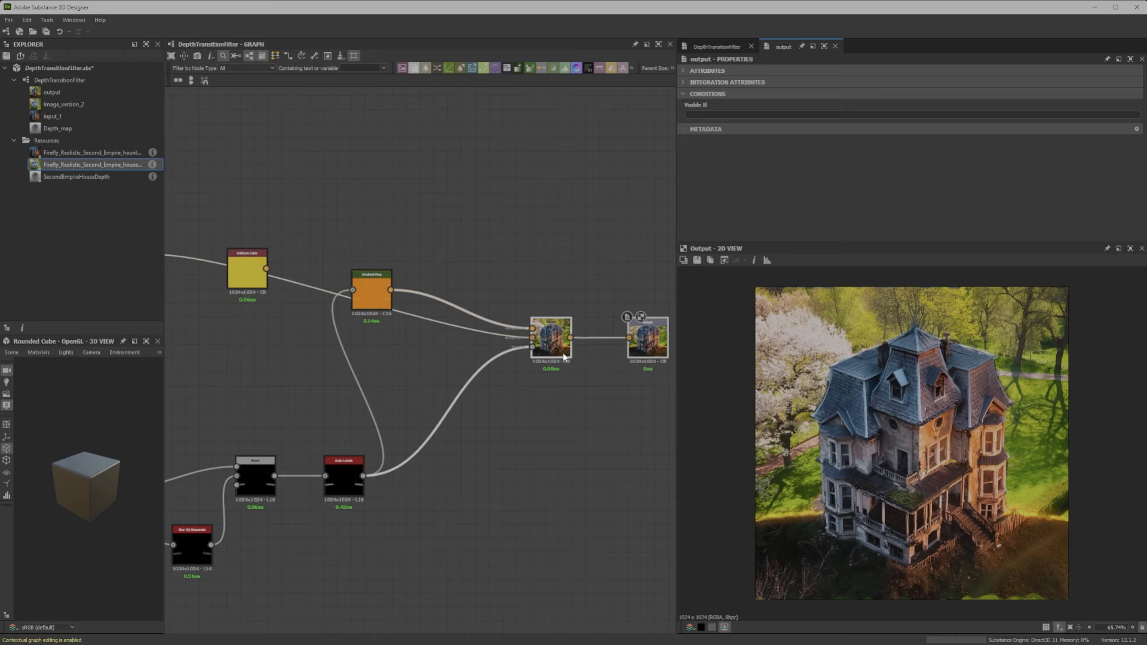
{"action": "scroll", "coordinate": [372, 286], "scroll_direction": "up", "scroll_amount": 5}
{"action": "scroll", "coordinate": [381, 287], "scroll_direction": "down", "scroll_amount": 4}
{"action": "left_click_drag", "start_coordinate": [383, 279], "coordinate": [408, 242]}
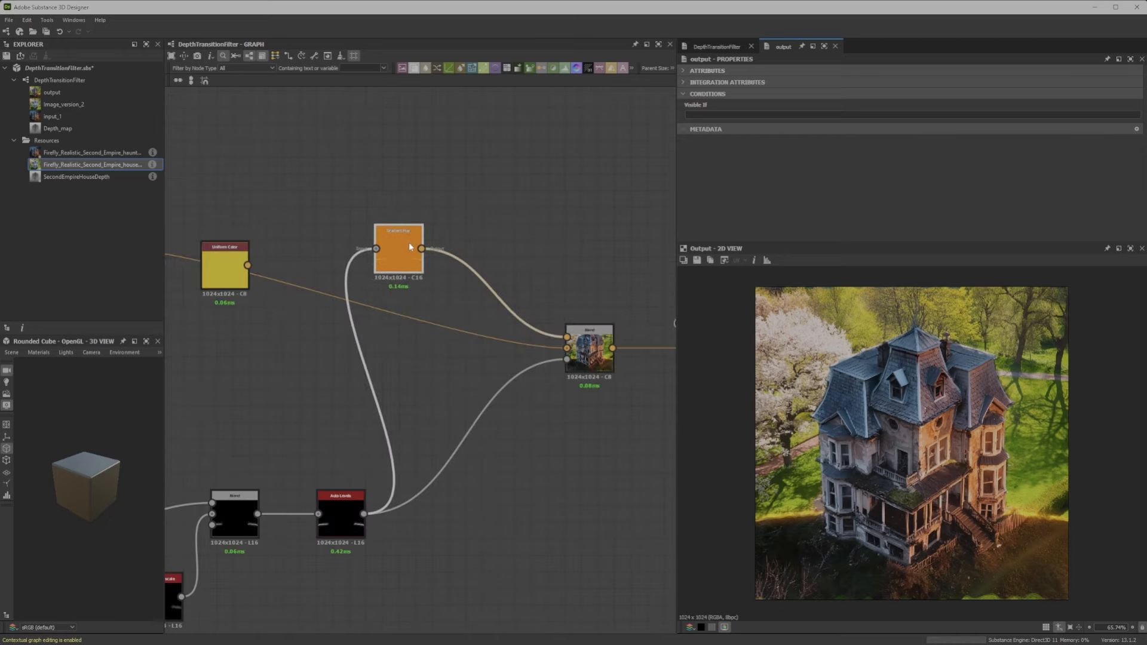
Step: Delete the unused yellow Uniform Color node
{"action": "scroll", "coordinate": [411, 245], "scroll_direction": "down", "scroll_amount": 1}
{"action": "left_click", "coordinate": [252, 259]}
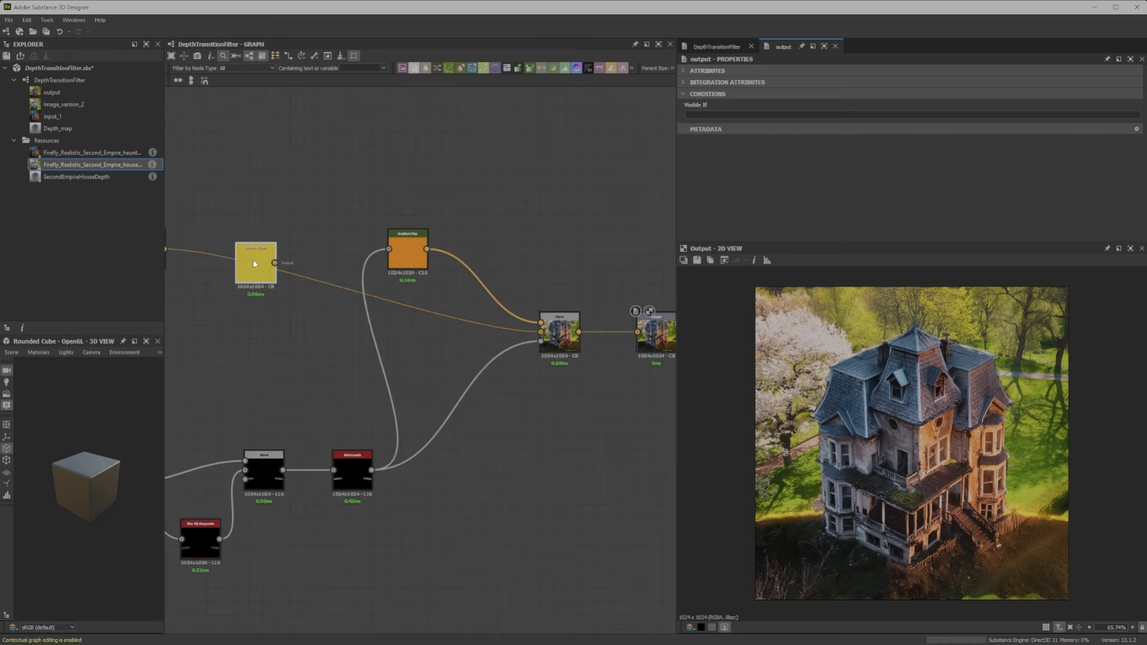
{"action": "key", "text": "Delete"}
Step: Insert an HSL node into the connection between the Gradient Map and the final Blend, and place it above that Blend
{"action": "scroll", "coordinate": [455, 275], "scroll_direction": "up", "scroll_amount": 4}
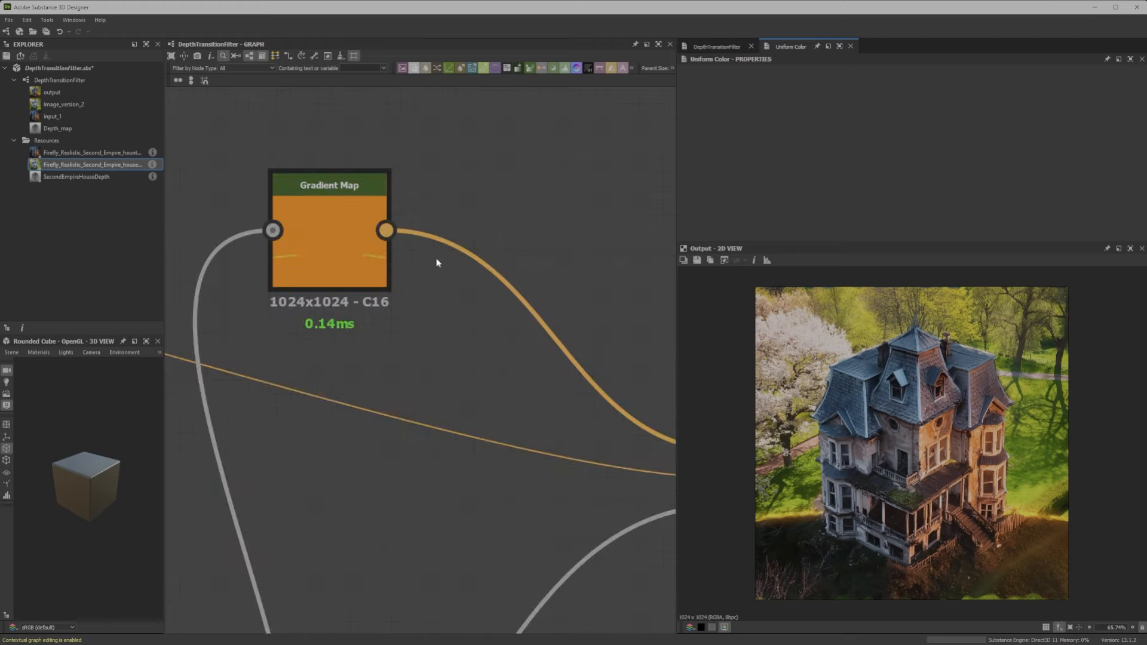
{"action": "left_click", "coordinate": [424, 326]}
{"action": "key", "text": "space"}
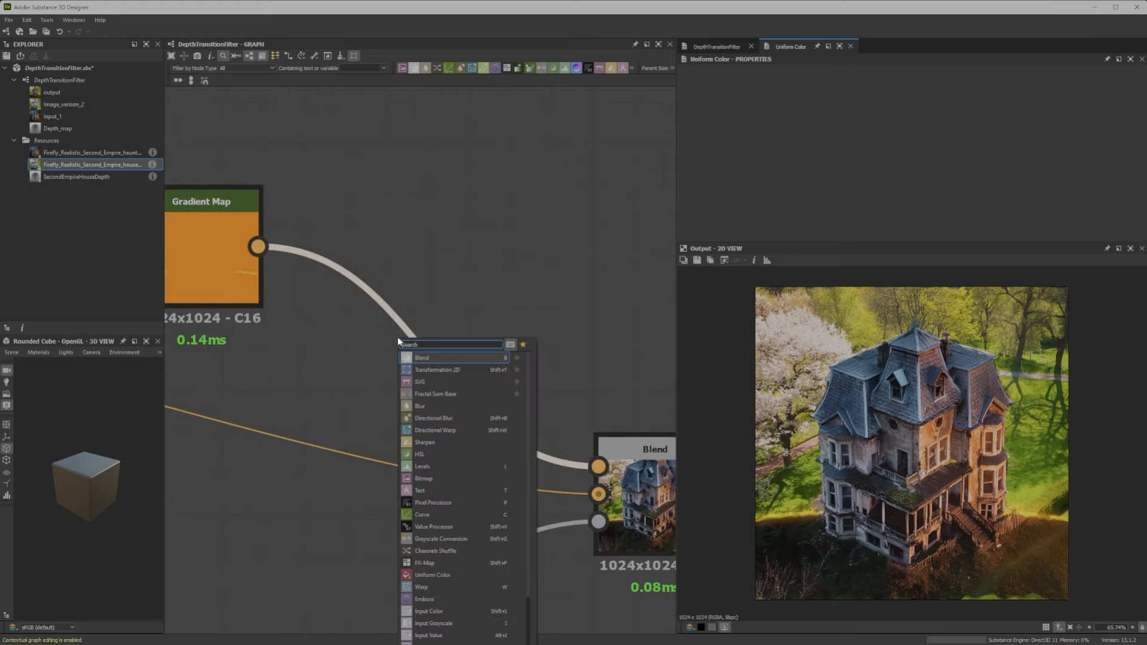
{"action": "type", "text": "hs"}
{"action": "left_click", "coordinate": [420, 357]}
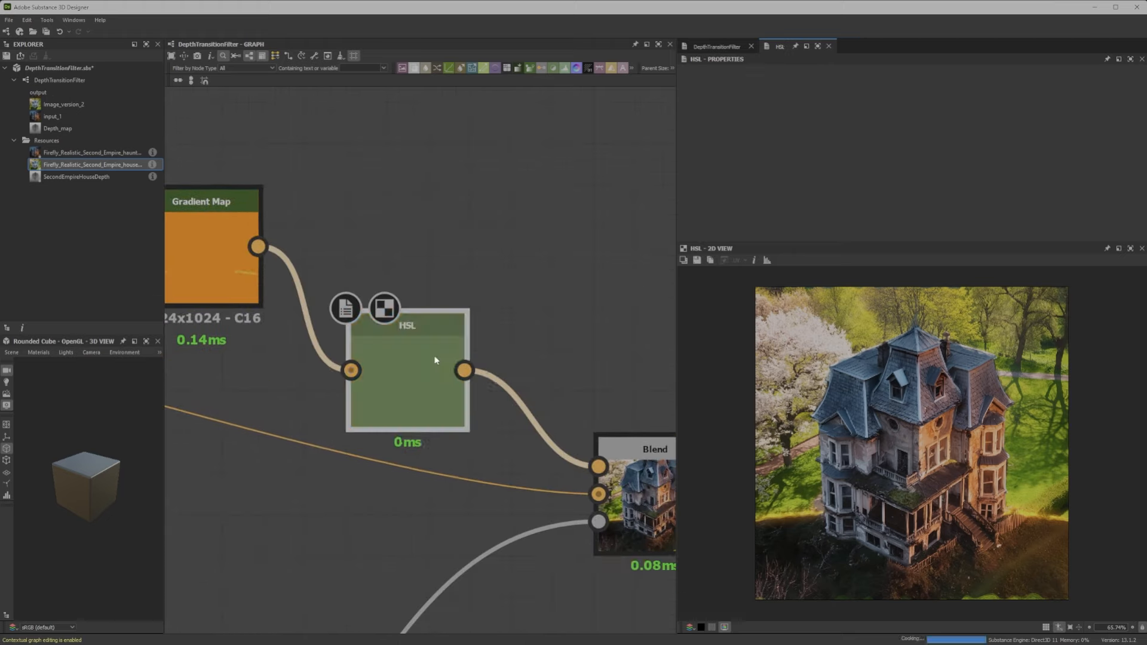
{"action": "left_click_drag", "start_coordinate": [412, 328], "coordinate": [507, 248]}
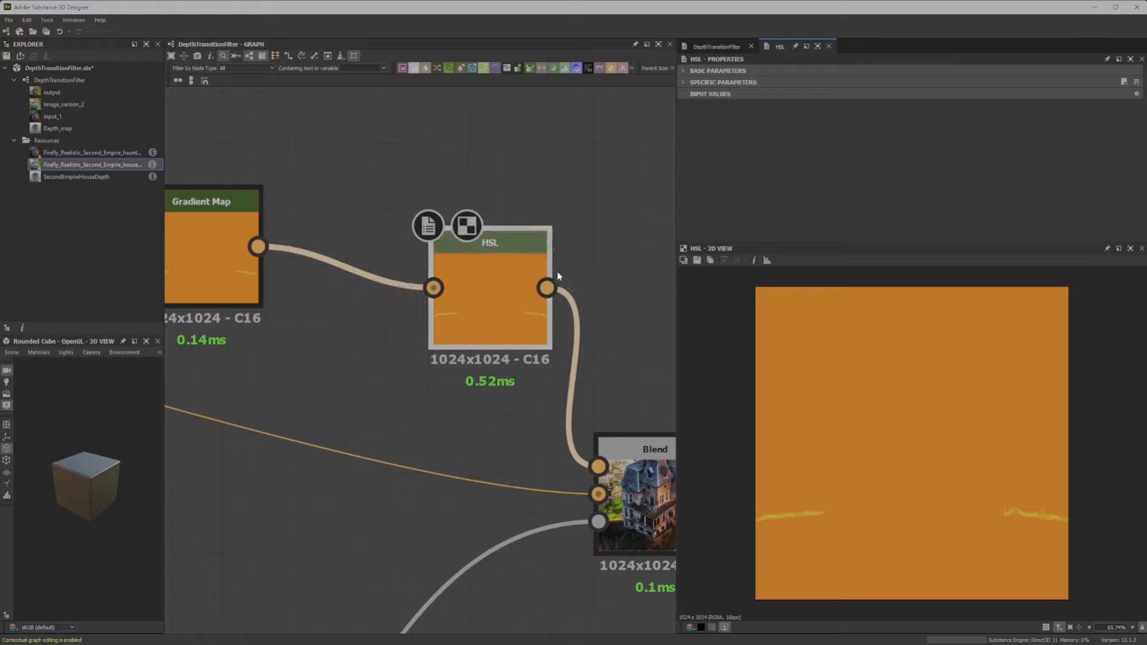
Step: Expose the HSL node's Hue as a graph parameter with identifier Halo_color, label "HueHalo color" and an empty description
{"action": "left_click", "coordinate": [716, 46]}
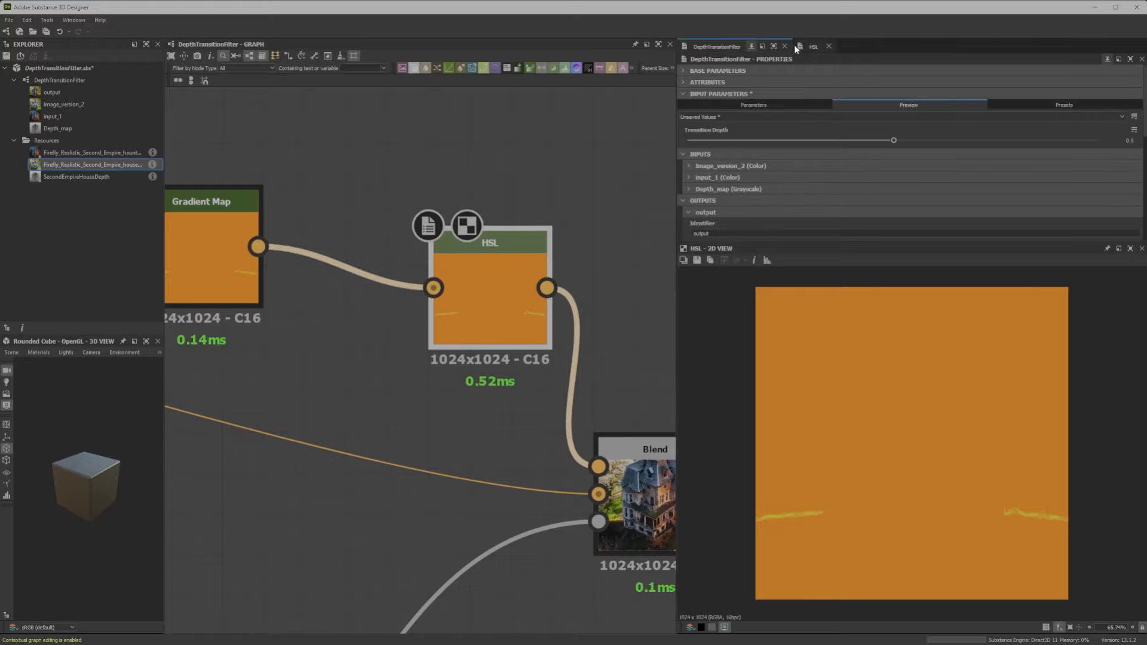
{"action": "left_click", "coordinate": [814, 48]}
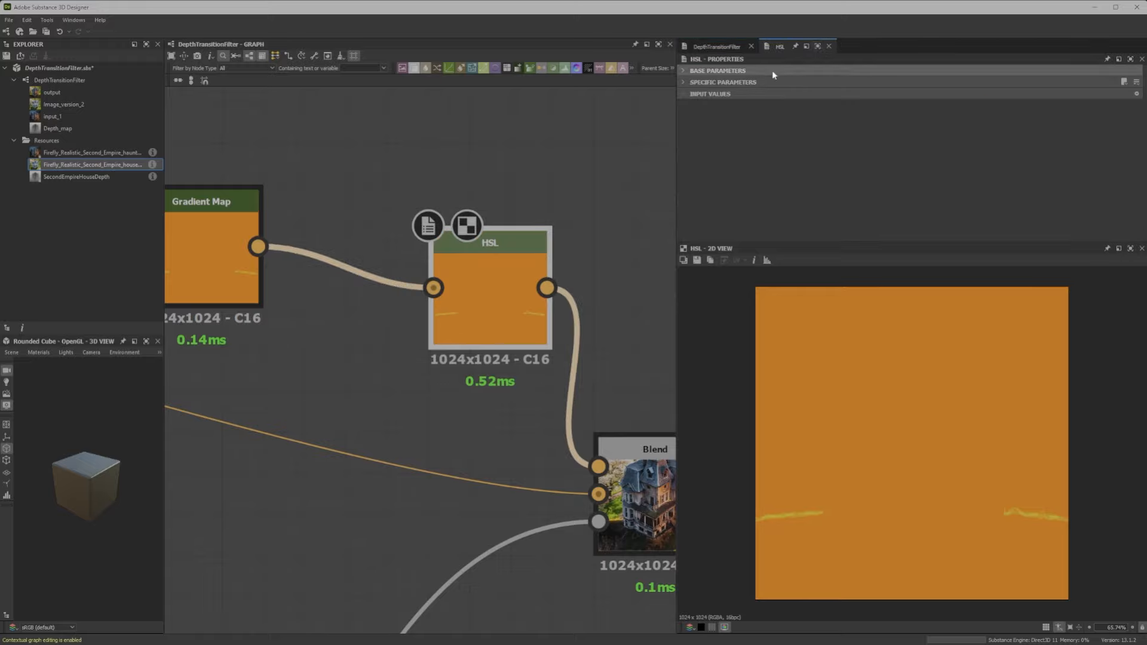
{"action": "left_click", "coordinate": [683, 71]}
{"action": "left_click", "coordinate": [684, 71]}
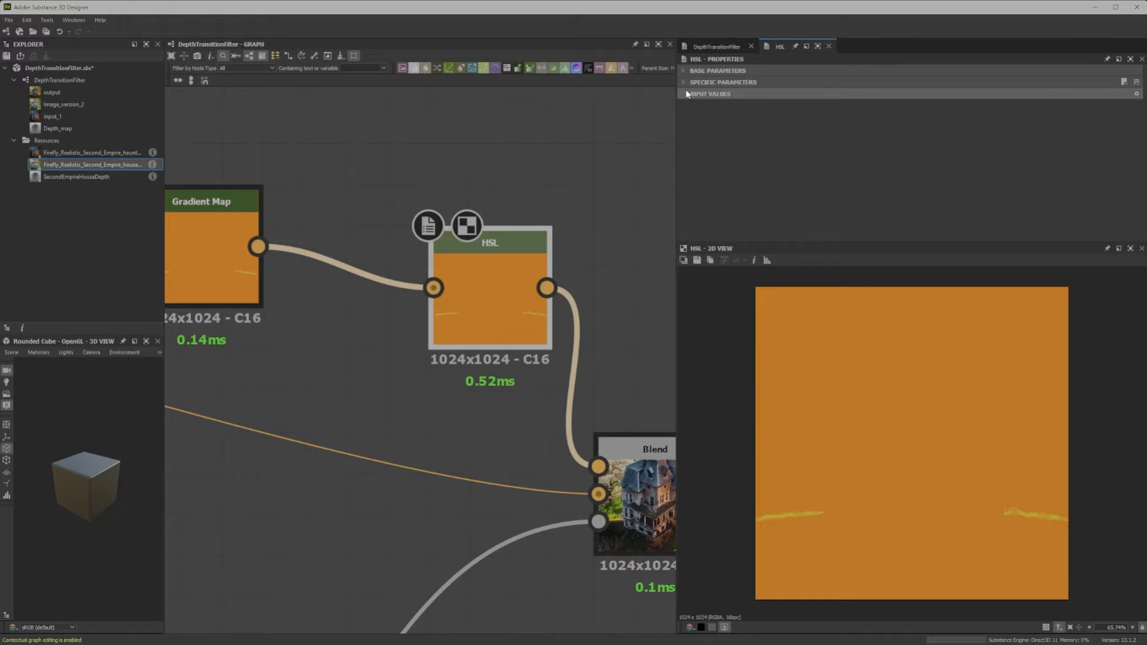
{"action": "left_click", "coordinate": [683, 82]}
{"action": "left_click", "coordinate": [1134, 95]}
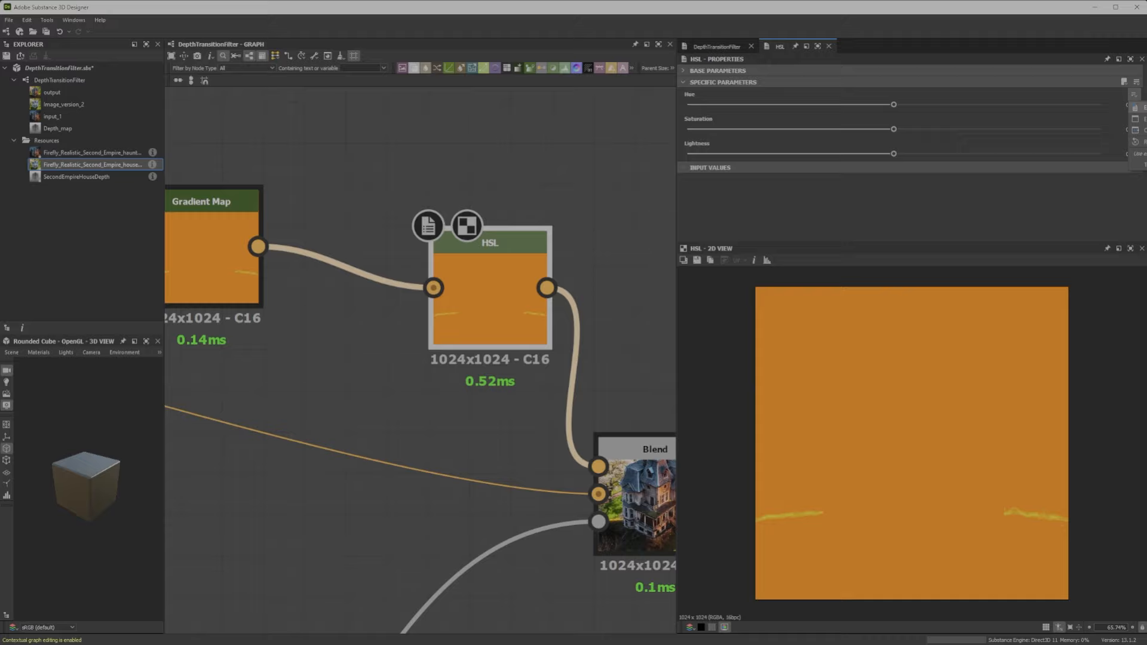
{"action": "left_click", "coordinate": [1138, 107]}
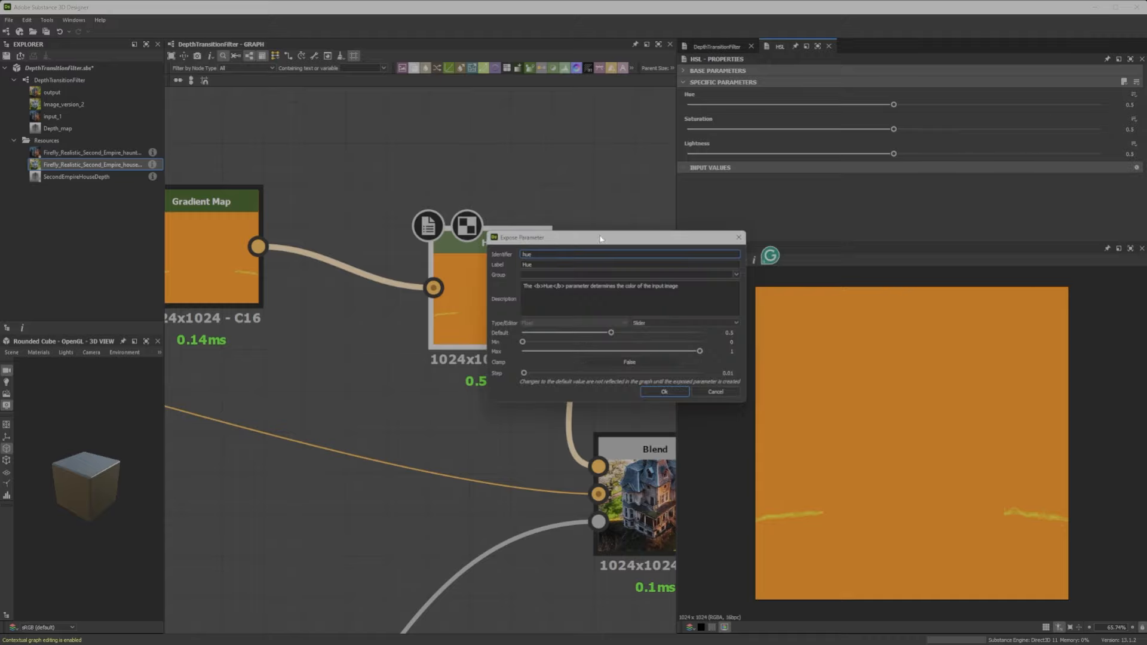
{"action": "type", "text": "Halo"}
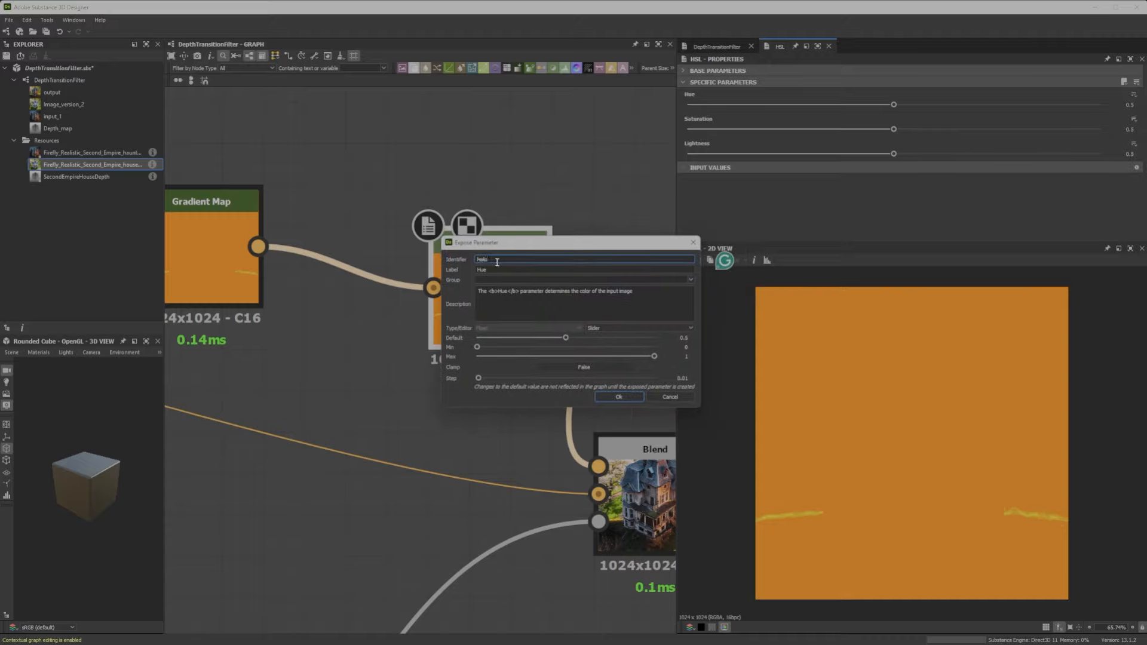
{"action": "type", "text": "_color"}
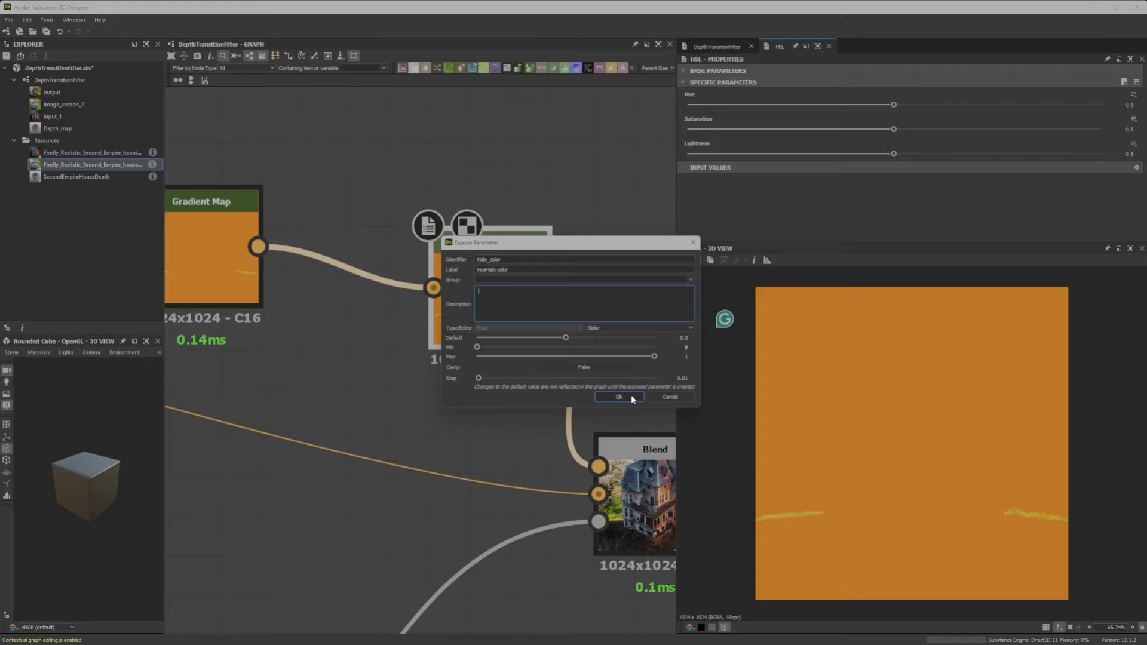
{"action": "left_click", "coordinate": [619, 396]}
Step: Preview the final output with Transition Depth set to 0.55 and the exposed halo color parameter set to 0.47
{"action": "scroll", "coordinate": [577, 300], "scroll_direction": "down", "scroll_amount": 5}
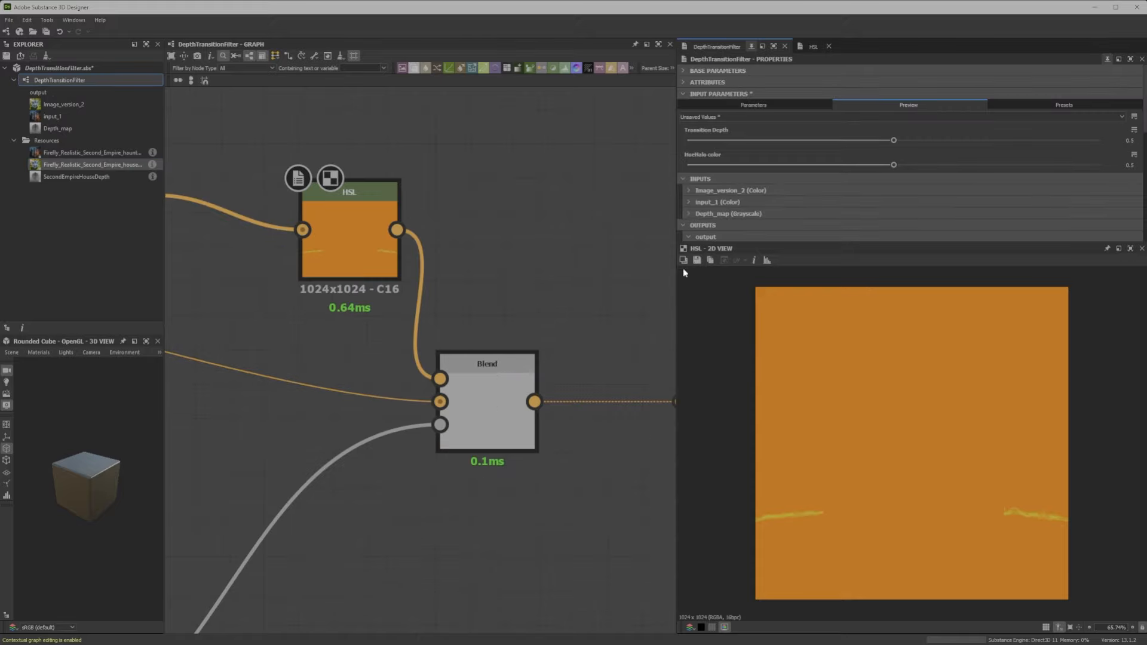
{"action": "middle_click_drag", "start_coordinate": [576, 299], "coordinate": [434, 287]}
{"action": "double_click", "coordinate": [529, 335]}
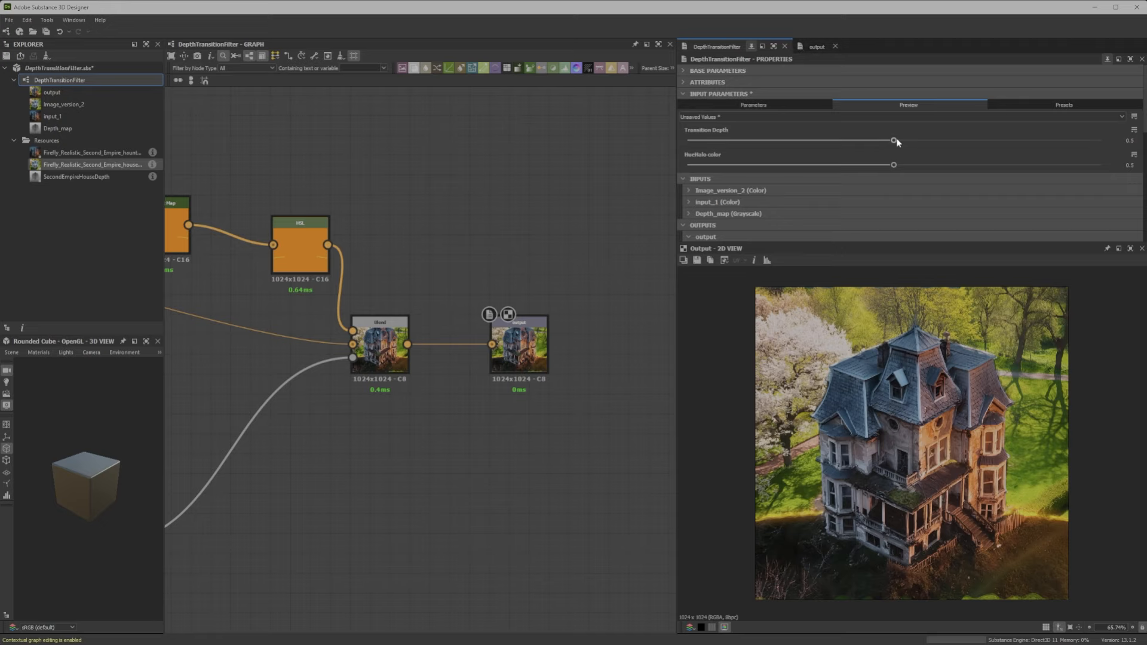
{"action": "mouse_move", "coordinate": [894, 142]}
{"action": "left_mouse_down"}
{"action": "mouse_move", "coordinate": [983, 142]}
{"action": "mouse_move", "coordinate": [911, 144]}
{"action": "left_mouse_up"}
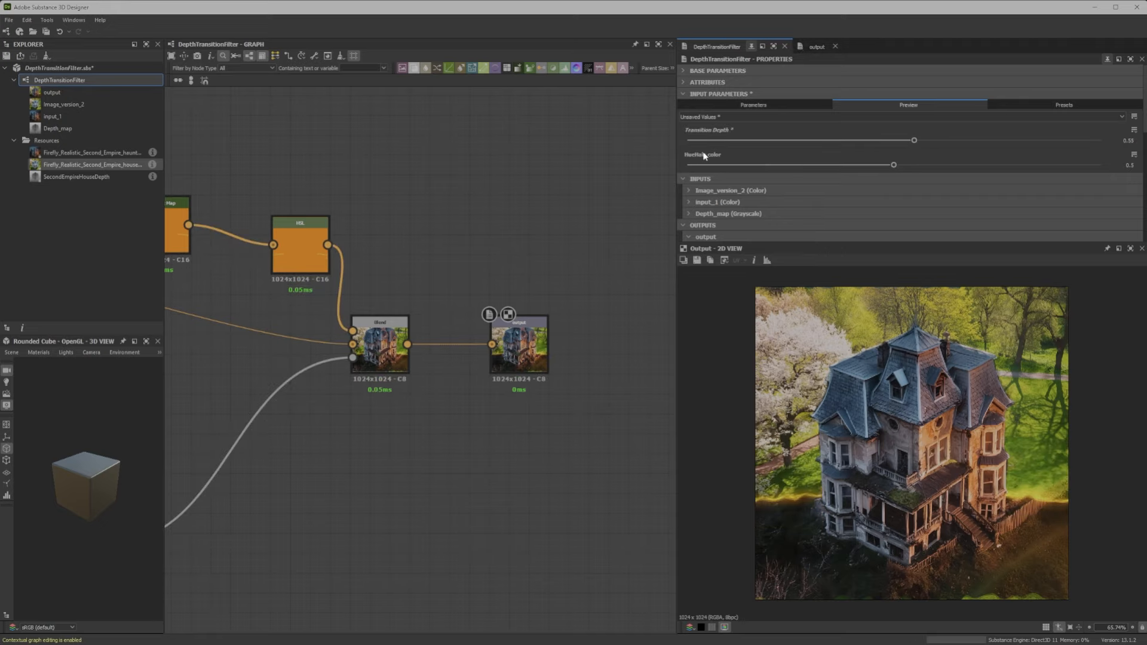
{"action": "mouse_move", "coordinate": [894, 166]}
{"action": "left_mouse_down"}
{"action": "mouse_move", "coordinate": [1042, 165]}
{"action": "mouse_move", "coordinate": [846, 175]}
{"action": "mouse_move", "coordinate": [990, 172]}
{"action": "mouse_move", "coordinate": [879, 169]}
{"action": "mouse_move", "coordinate": [887, 164]}
{"action": "left_mouse_up"}
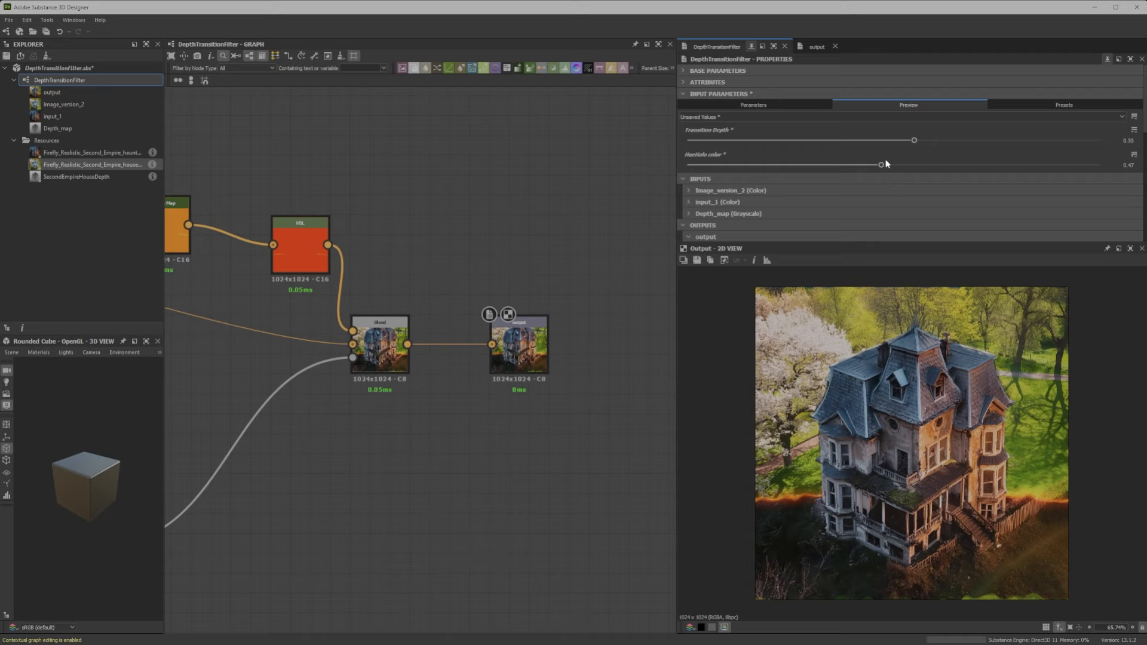